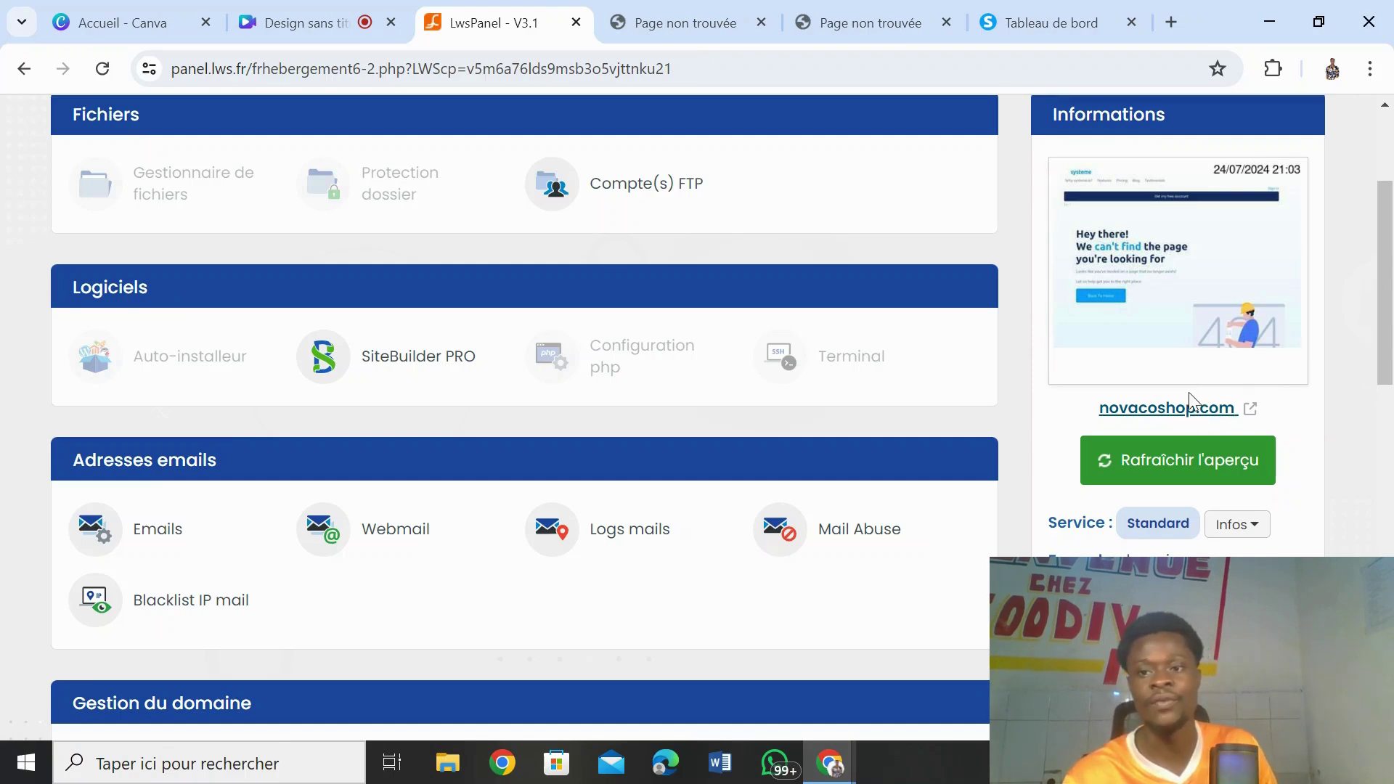
Step: Visit novacoshop.com from the hosting panel, and open the custom domains settings (Domaines personnalisés) of the systeme.io account
left_click(1181, 410)
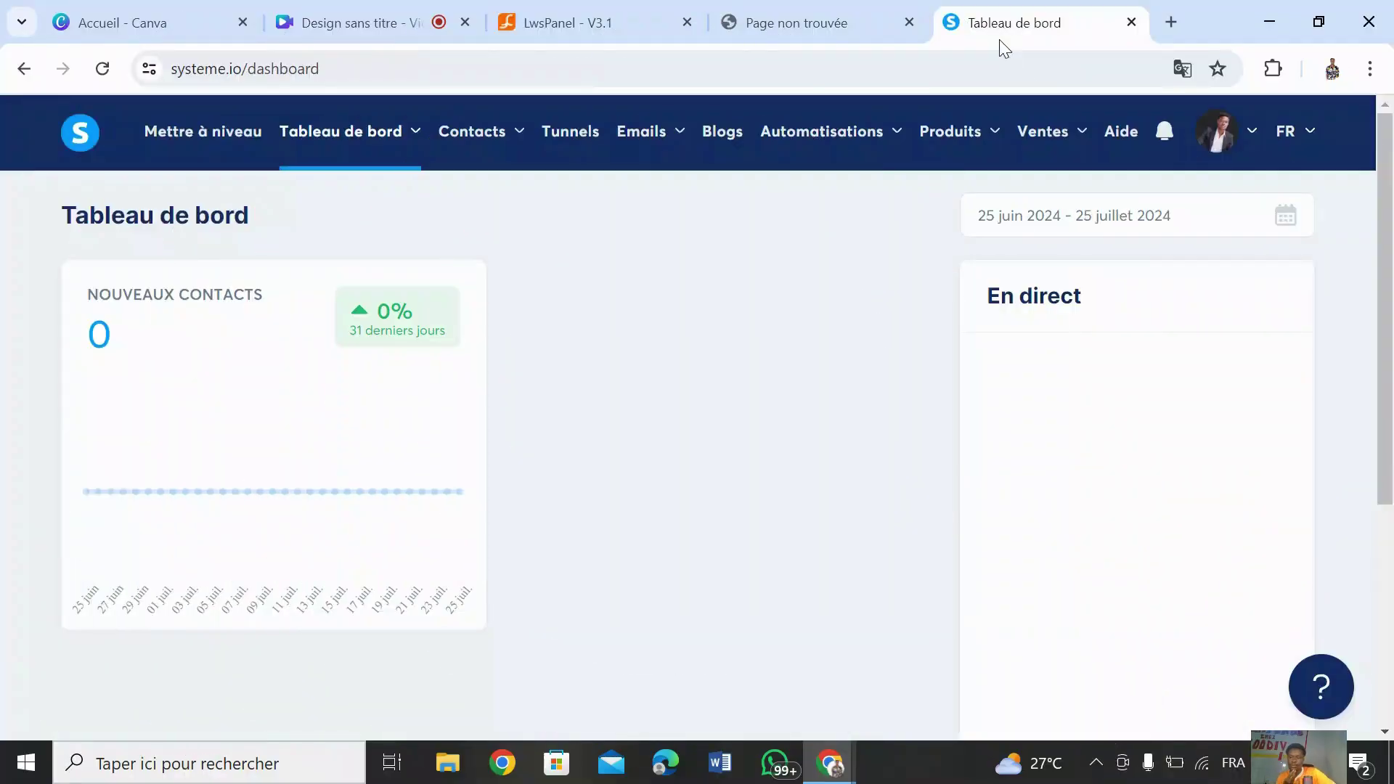
left_click(1199, 148)
left_click(1211, 213)
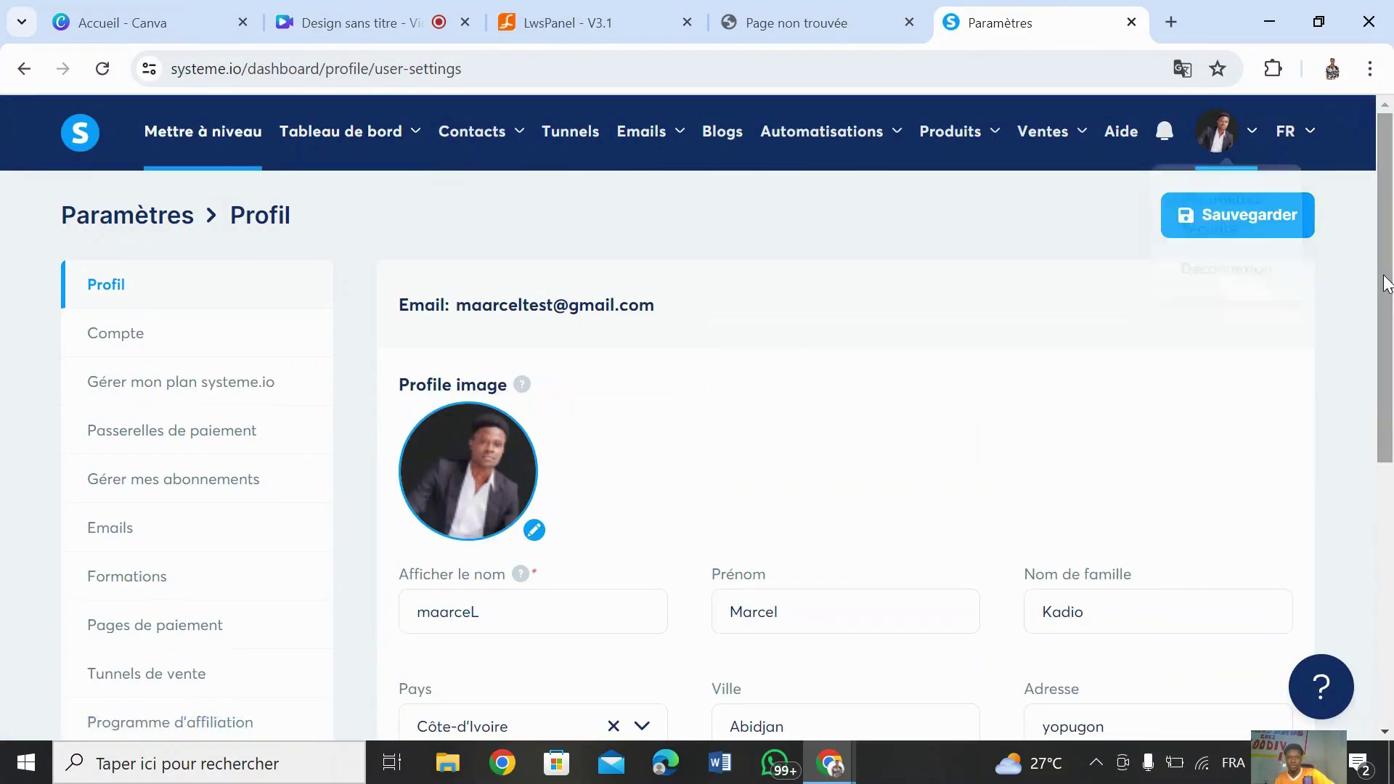
left_click_drag(1386, 283, 1377, 389)
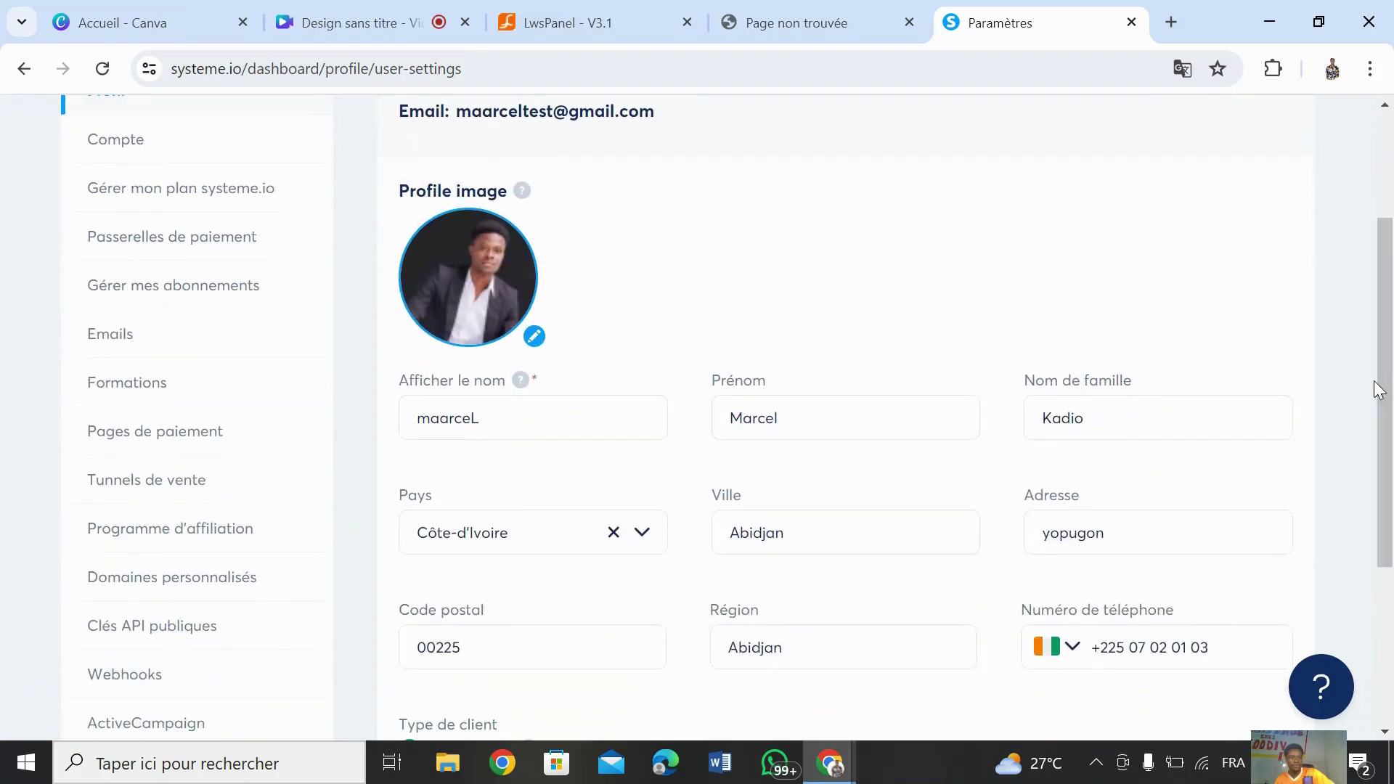
left_click(174, 581)
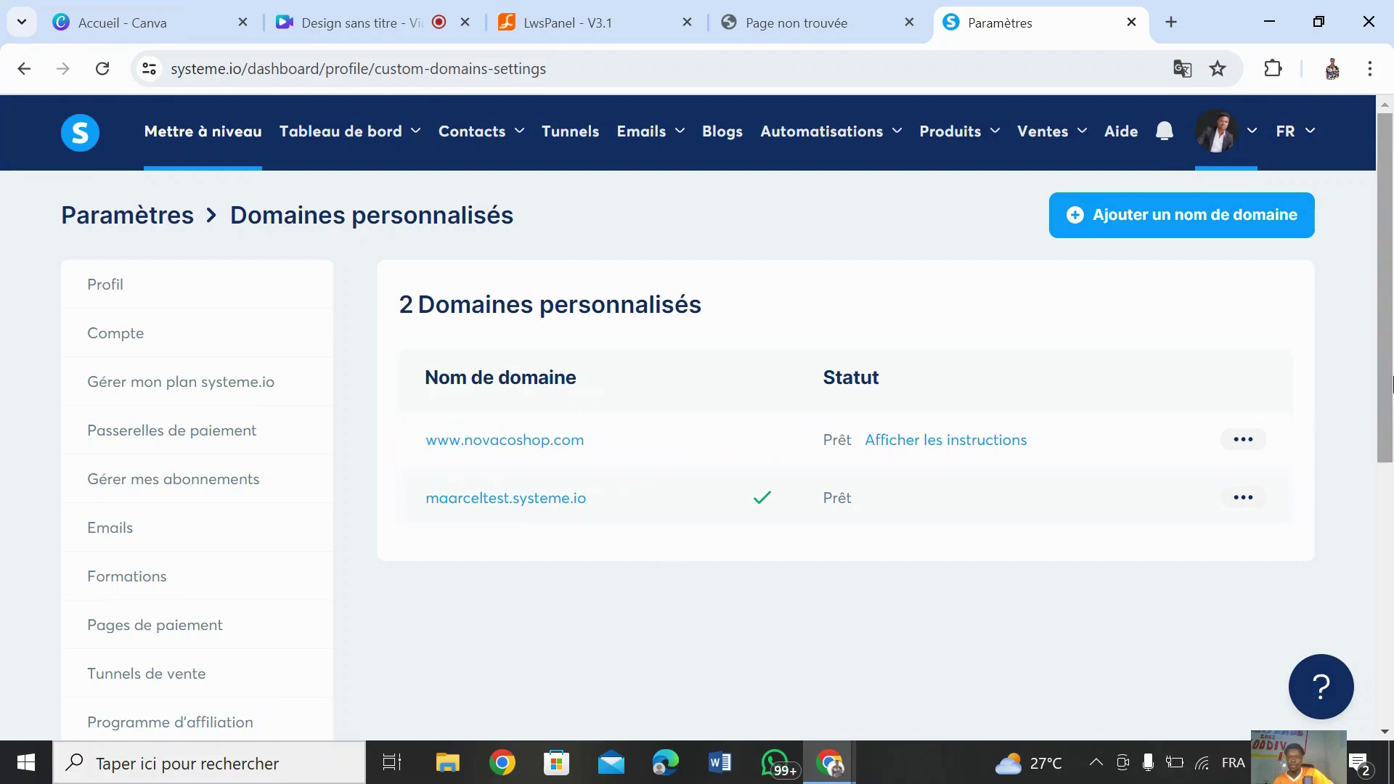
left_click_drag(1391, 385, 1391, 506)
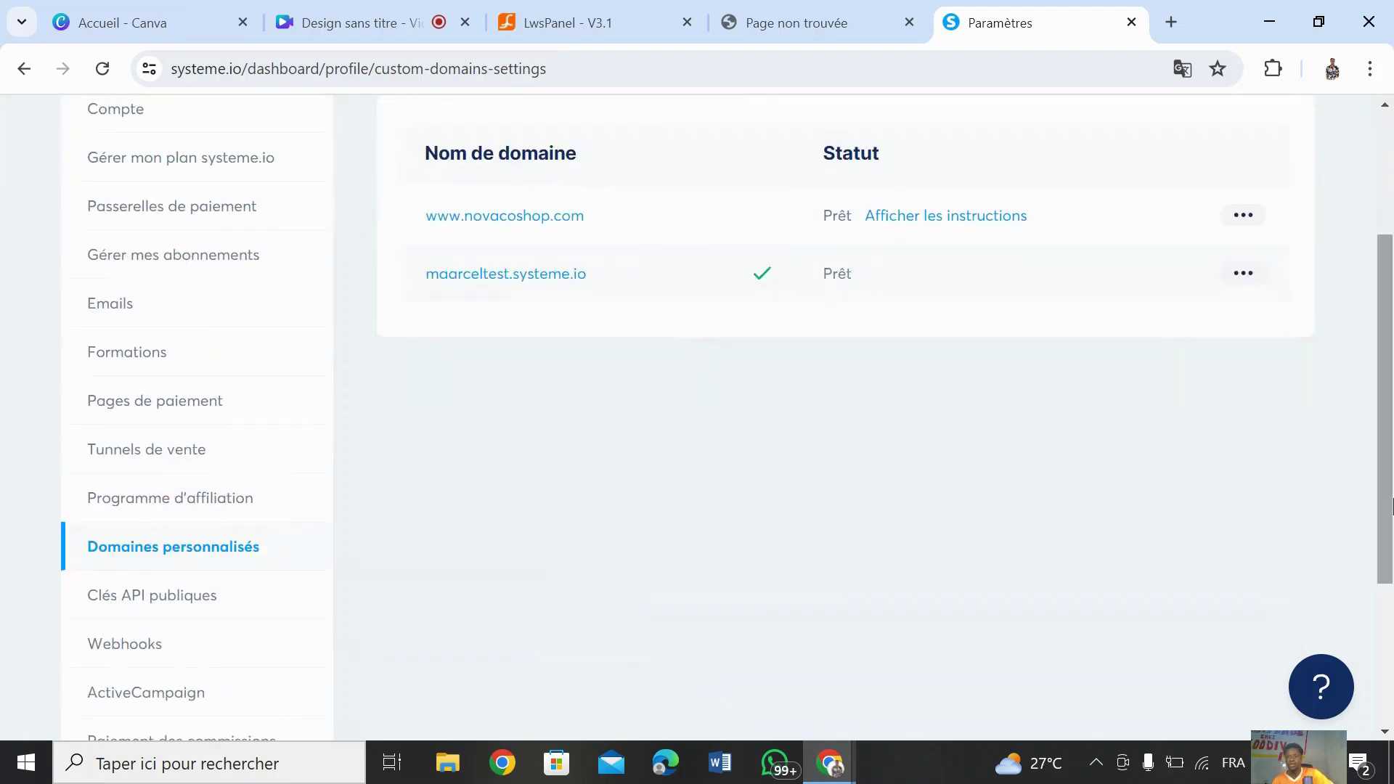
left_click(1242, 274)
left_click(1240, 216)
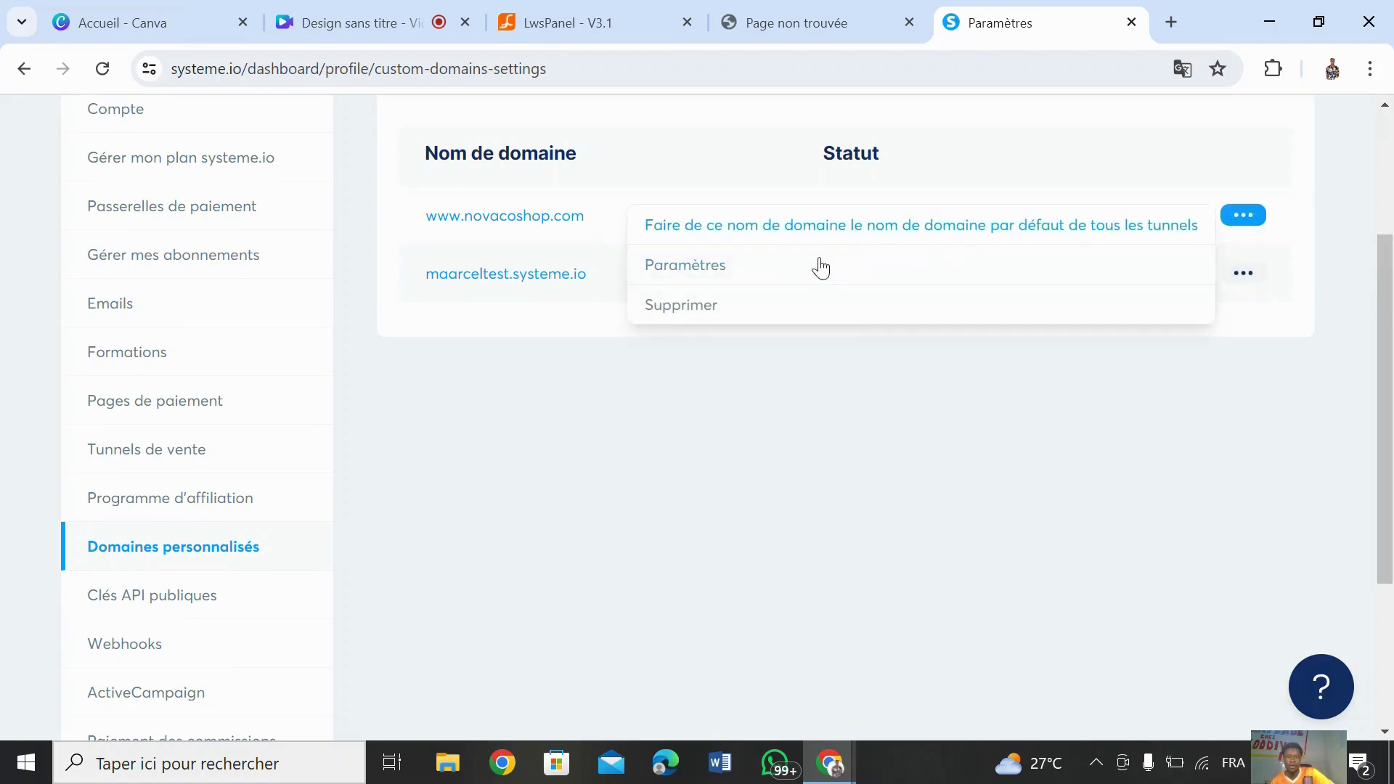
left_click(690, 269)
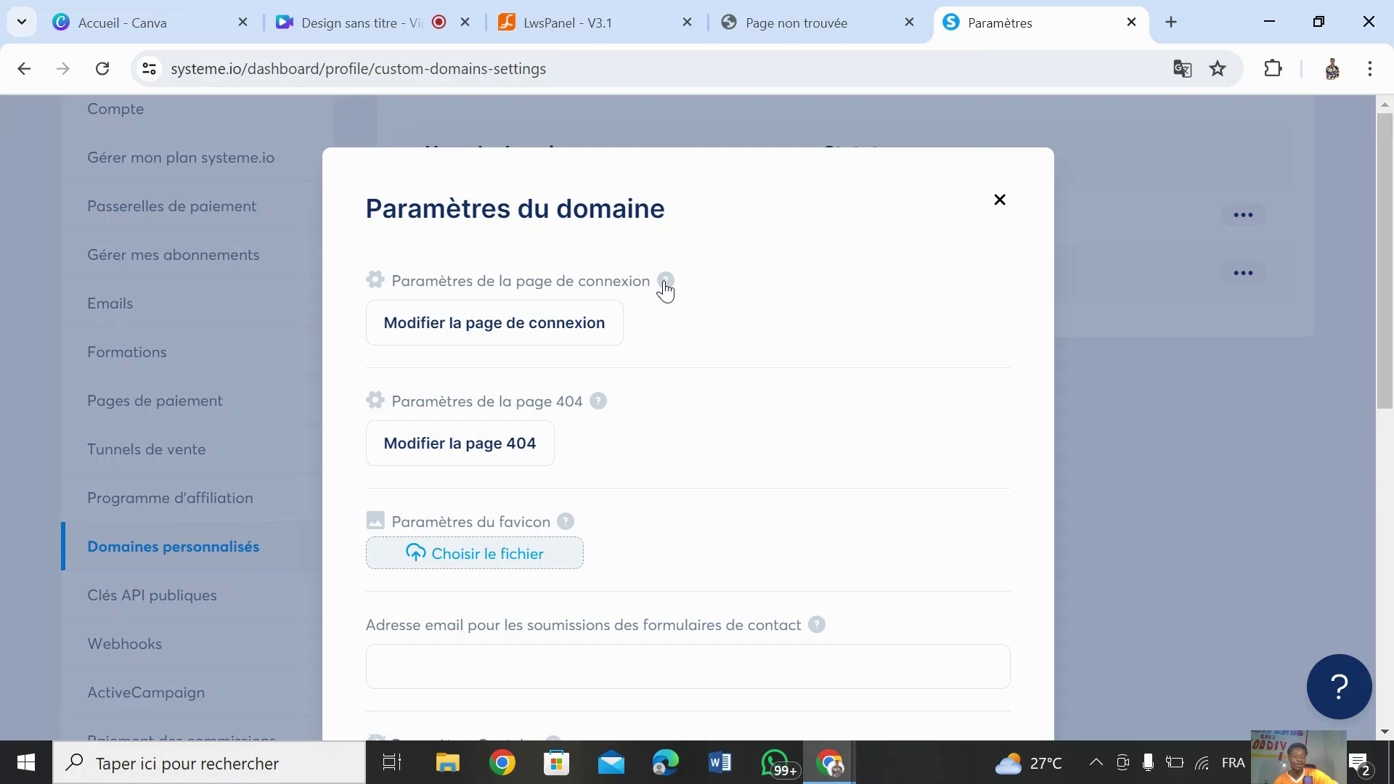
left_click(517, 332)
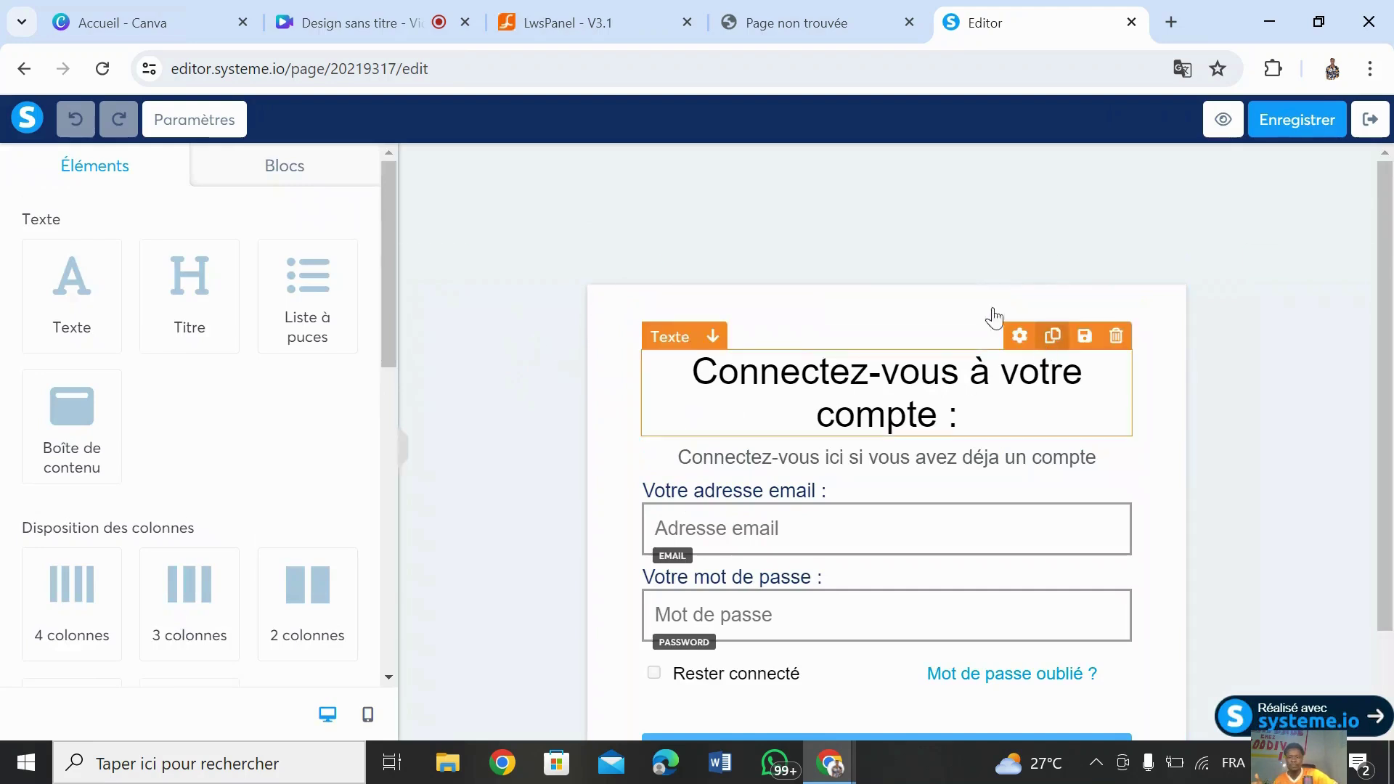
Step: Change the default value of the login form's email field to "Votre email"
left_click_drag(1388, 250, 1388, 294)
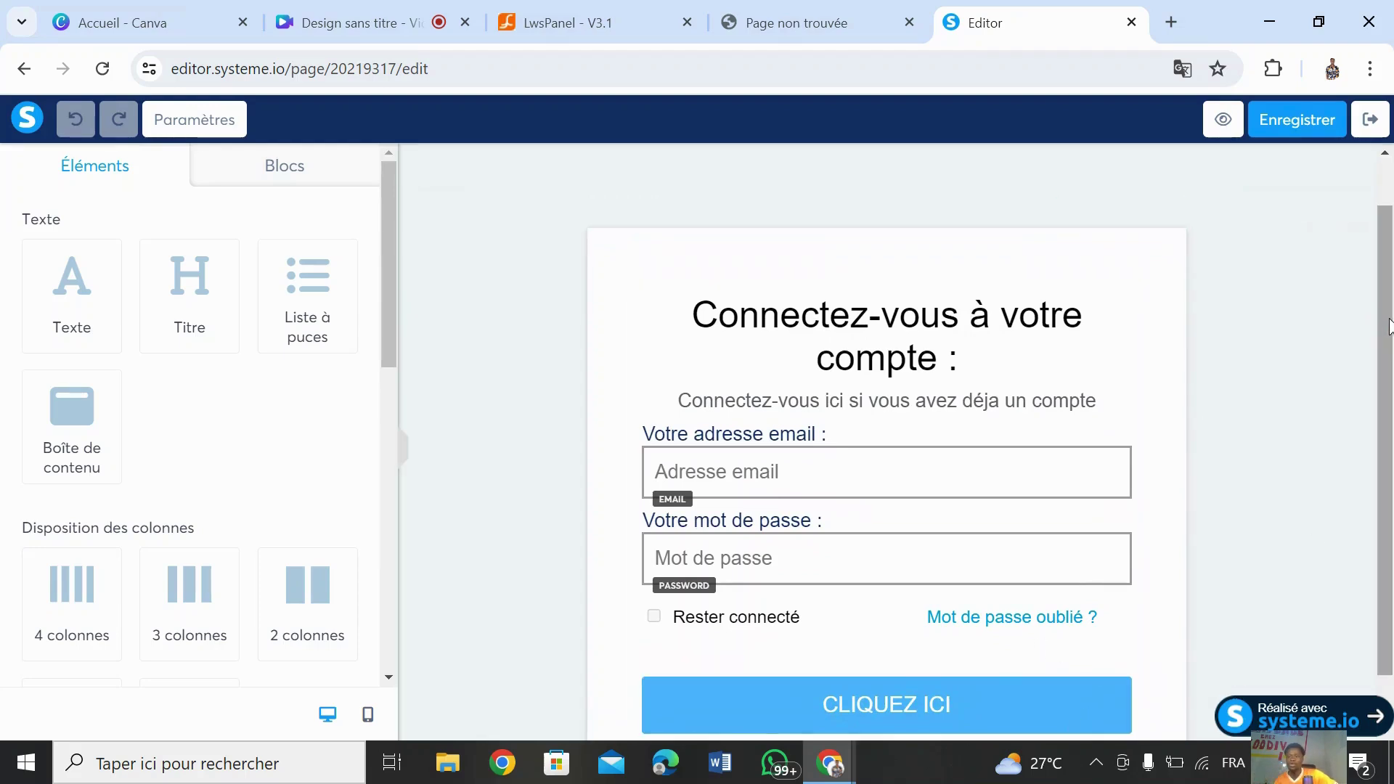
mouse_move(1388, 349)
left_mouse_down()
mouse_move(1392, 396)
mouse_move(1391, 356)
left_mouse_up()
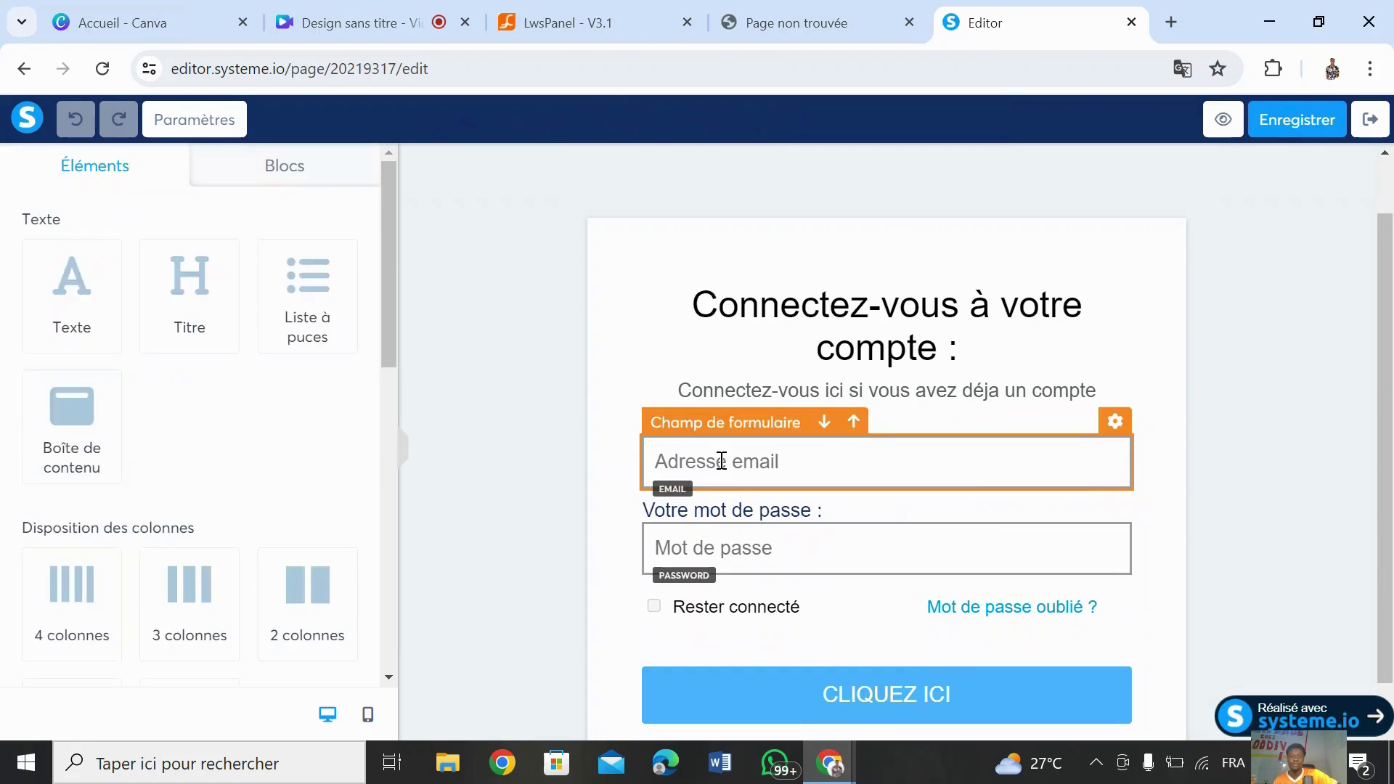
left_click(720, 461)
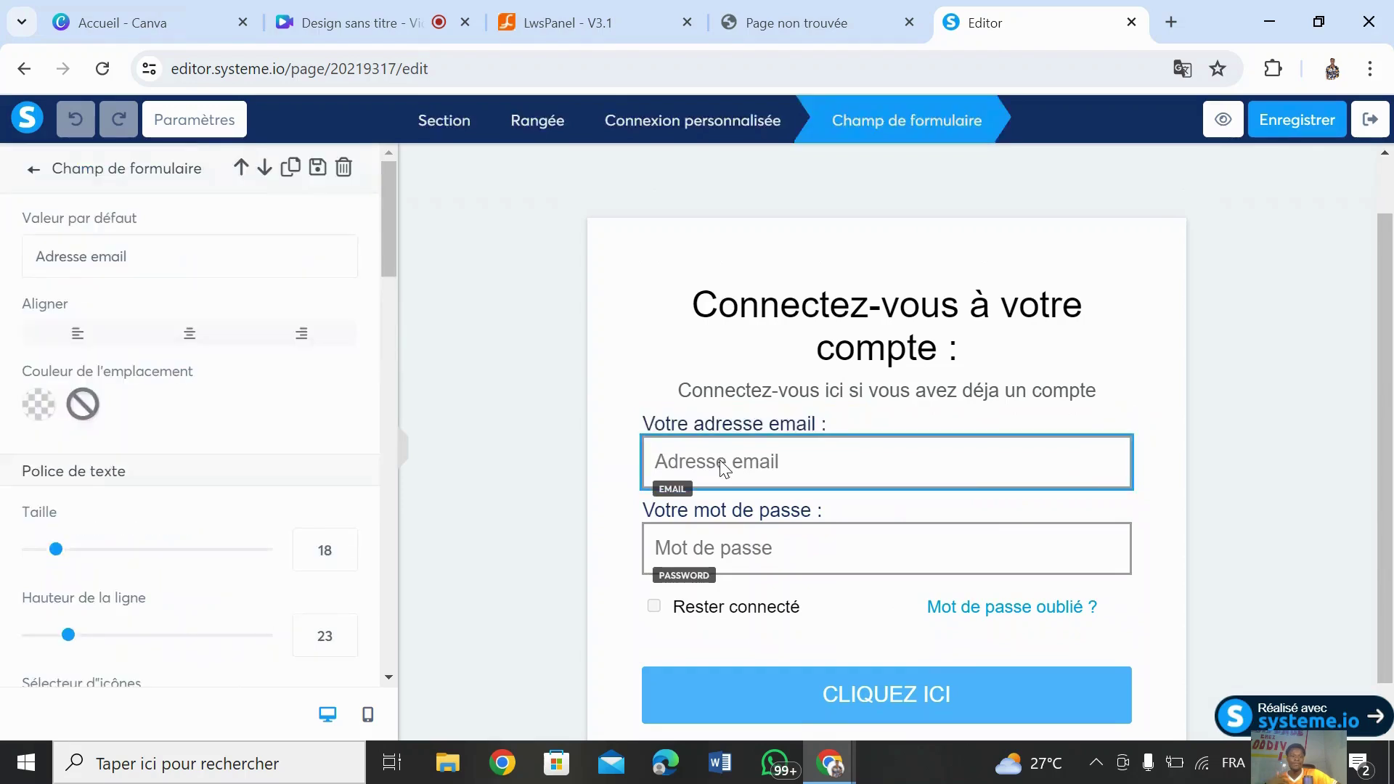
double_click(85, 254)
left_click(91, 252)
left_click_drag(91, 252, 12, 272)
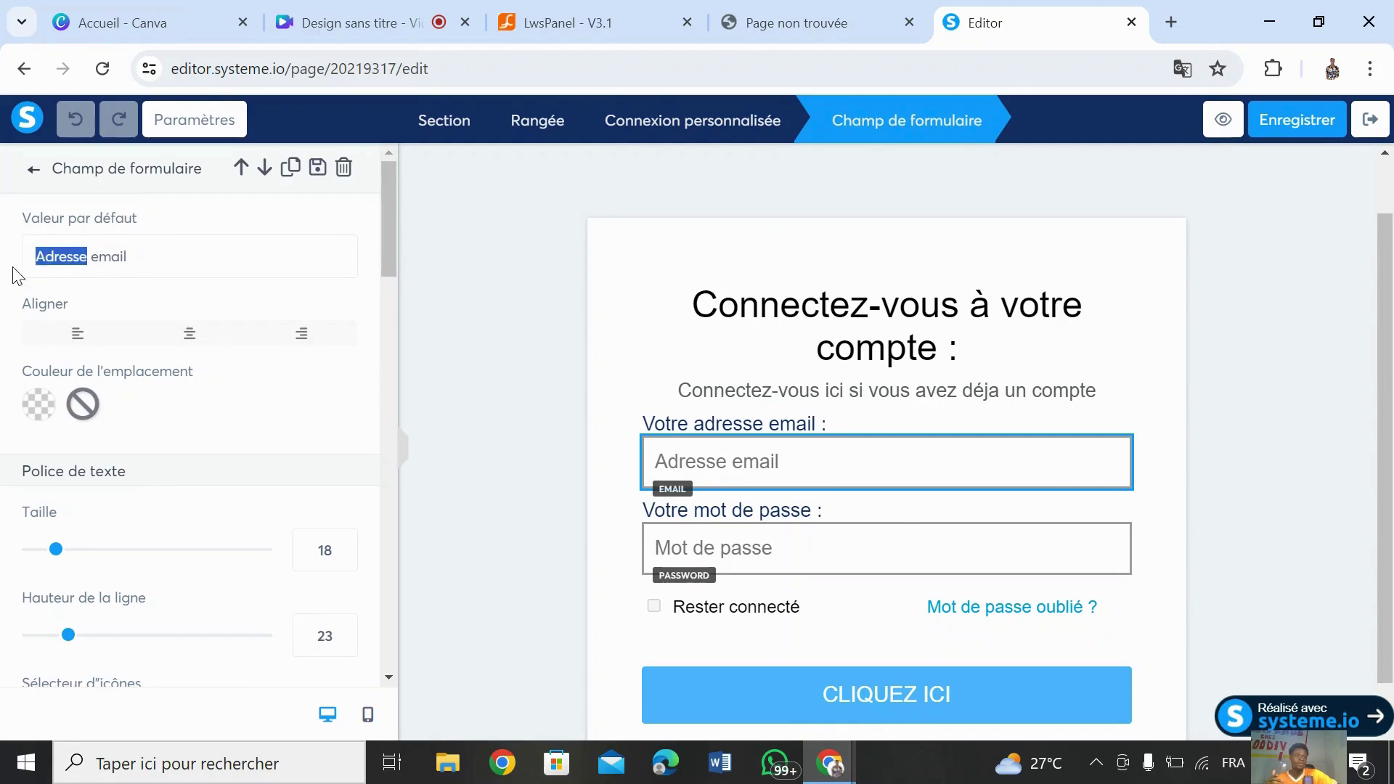
type("Votre")
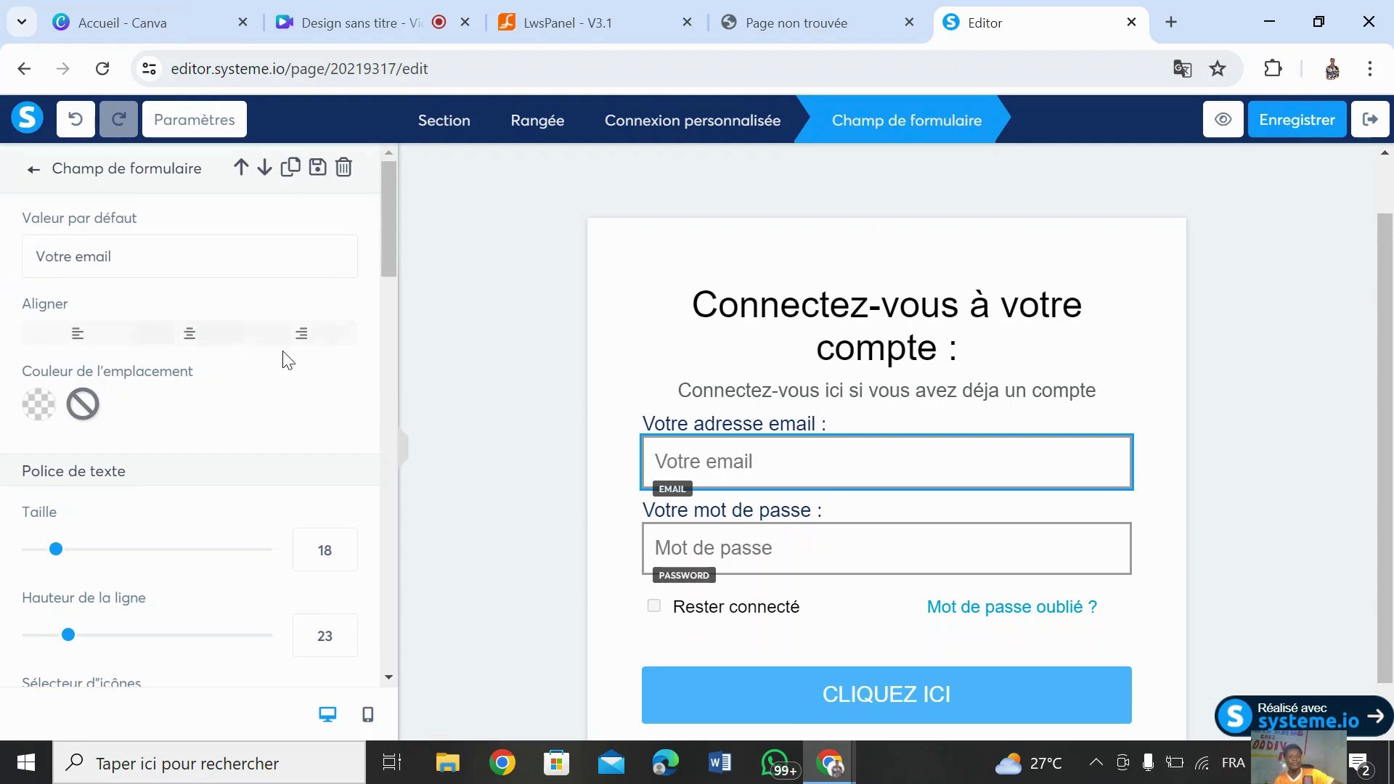
left_click(504, 339)
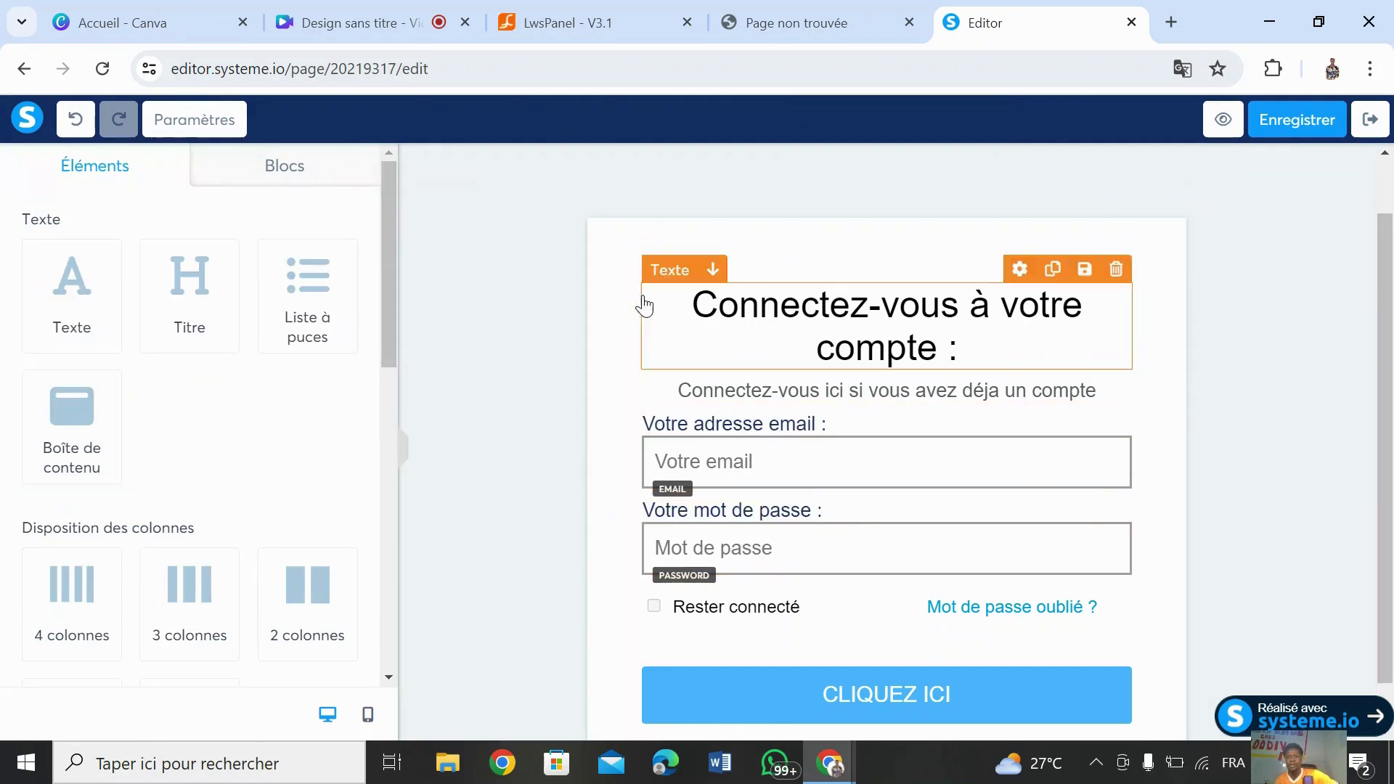
Step: Change the text of the login form's button to "Connexion"
left_click(678, 610)
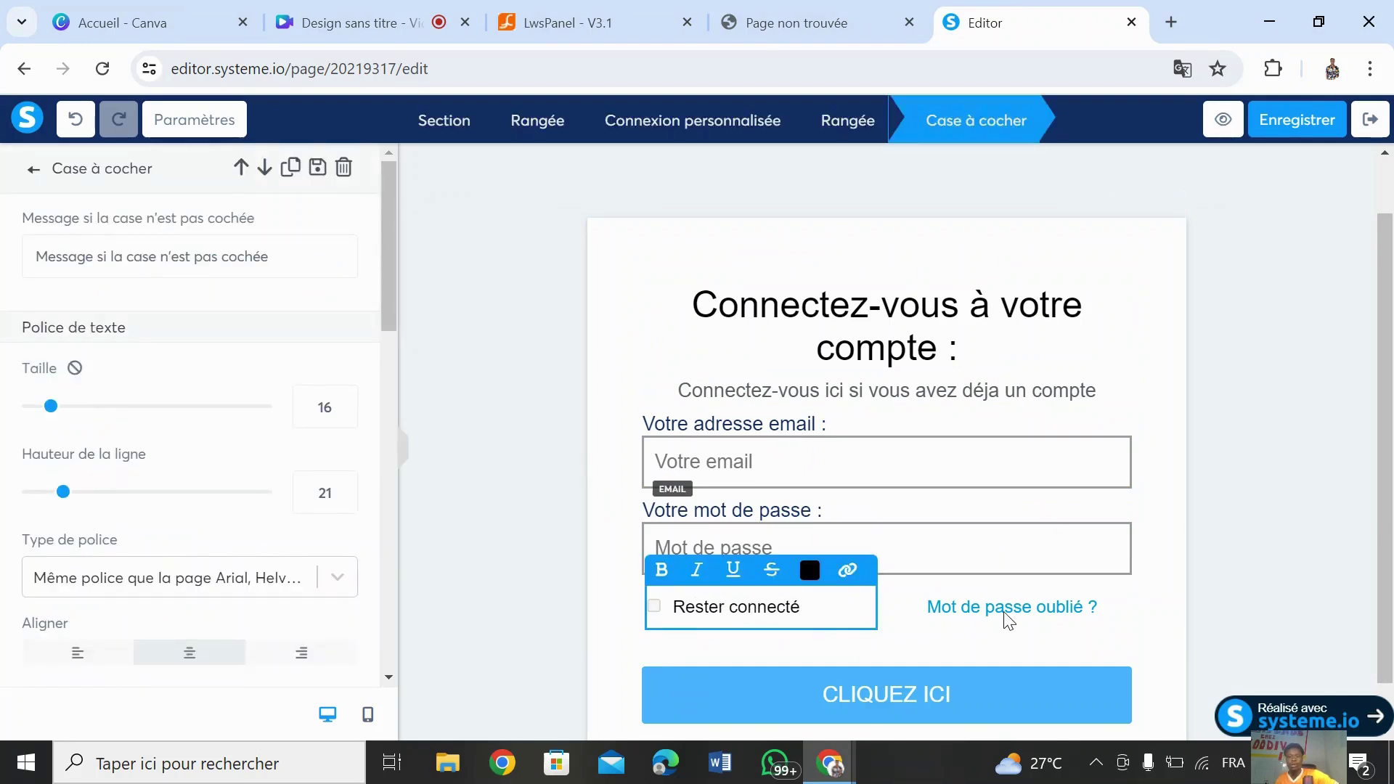
left_click(616, 499)
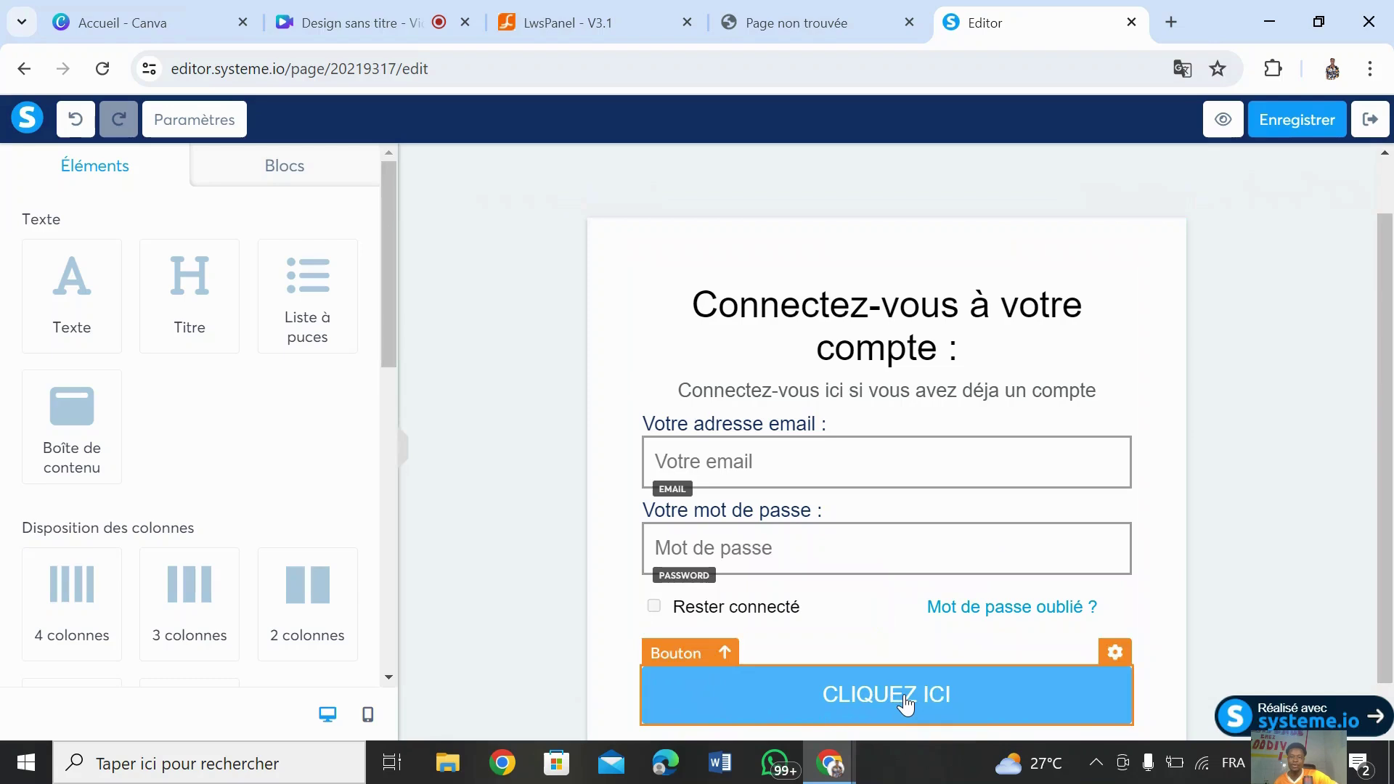
left_click(845, 693)
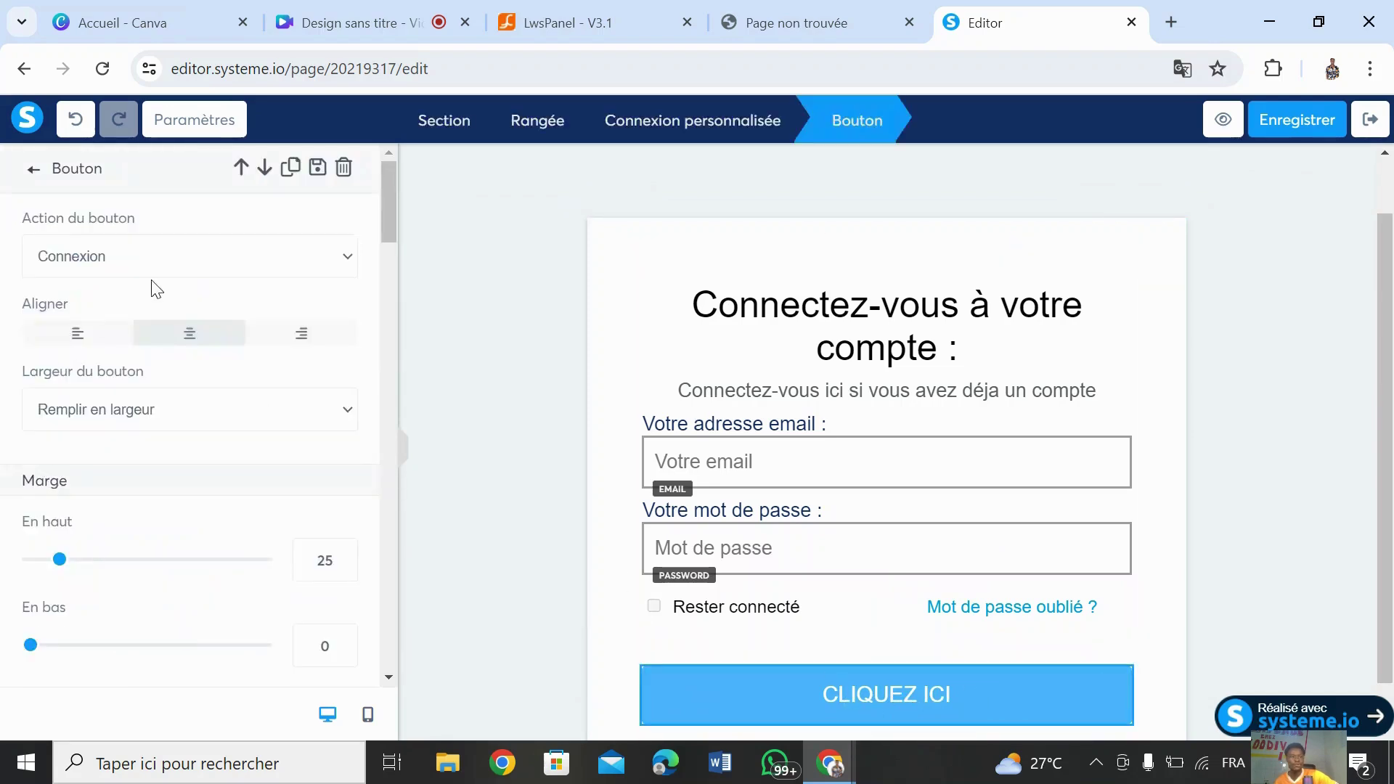
left_click_drag(392, 215, 387, 292)
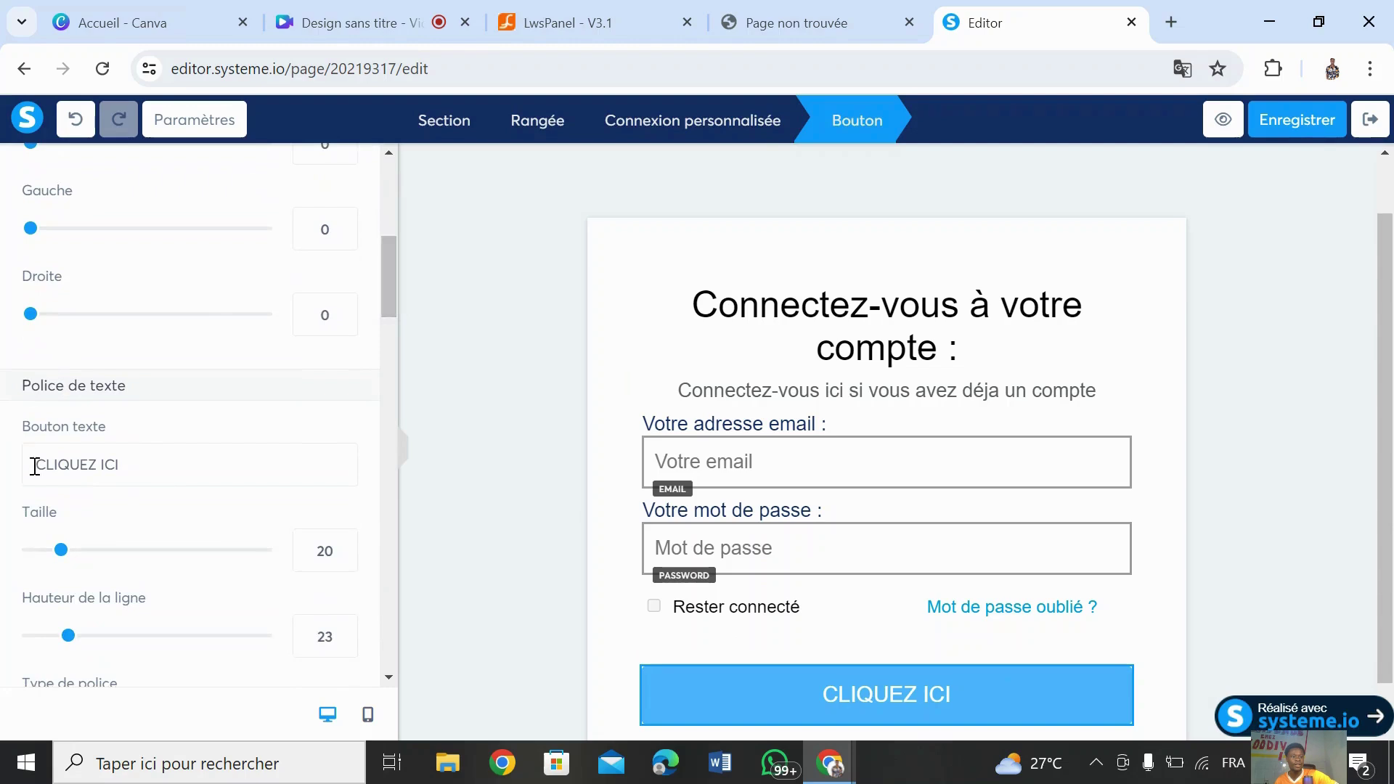
left_click_drag(134, 475, 11, 472)
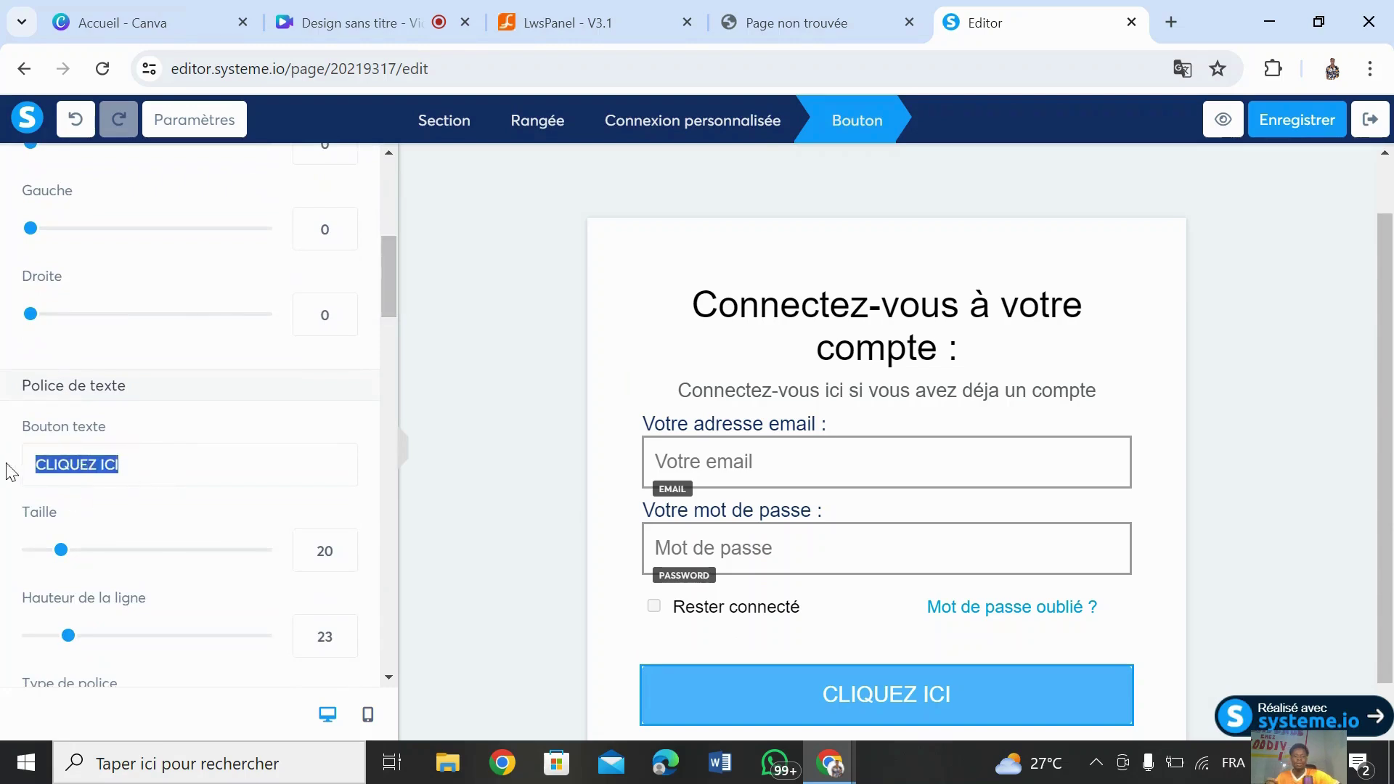
type("C")
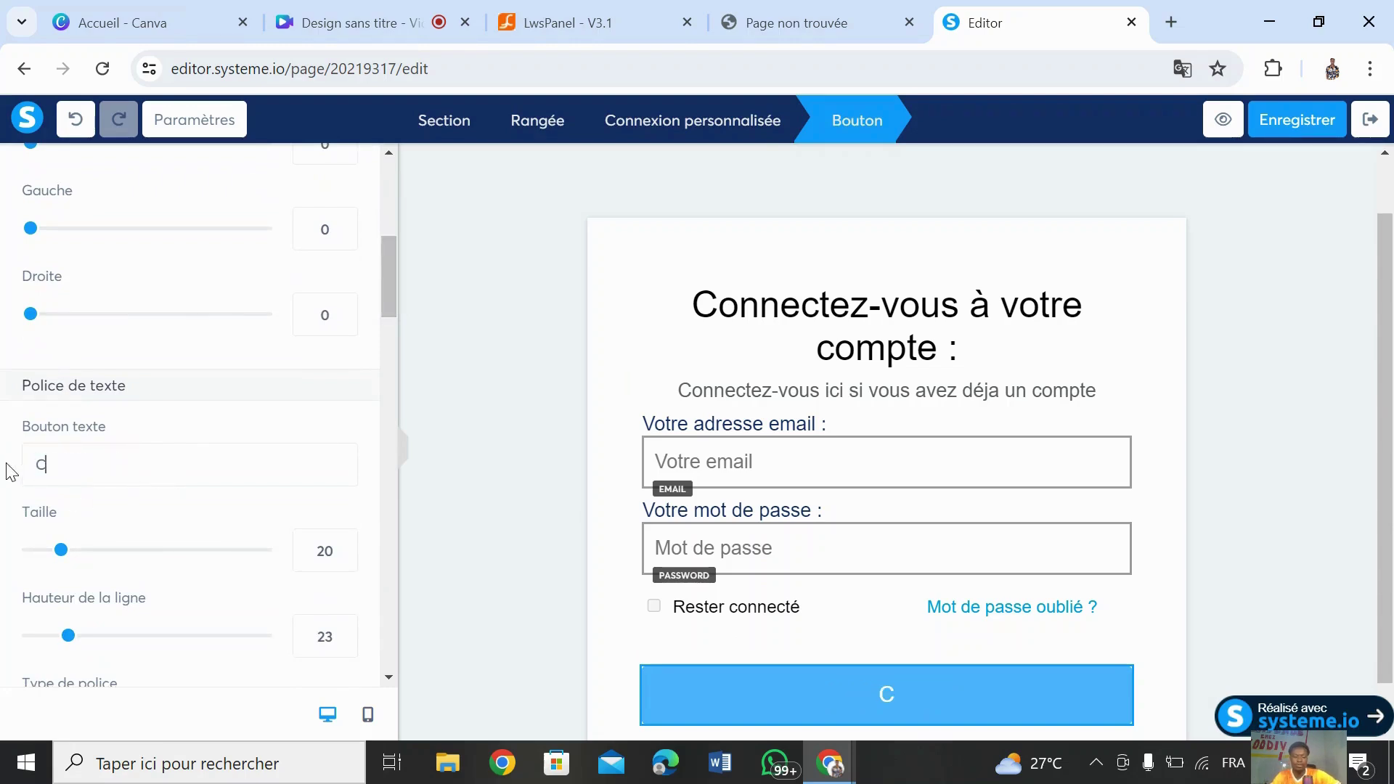
type("onnexion")
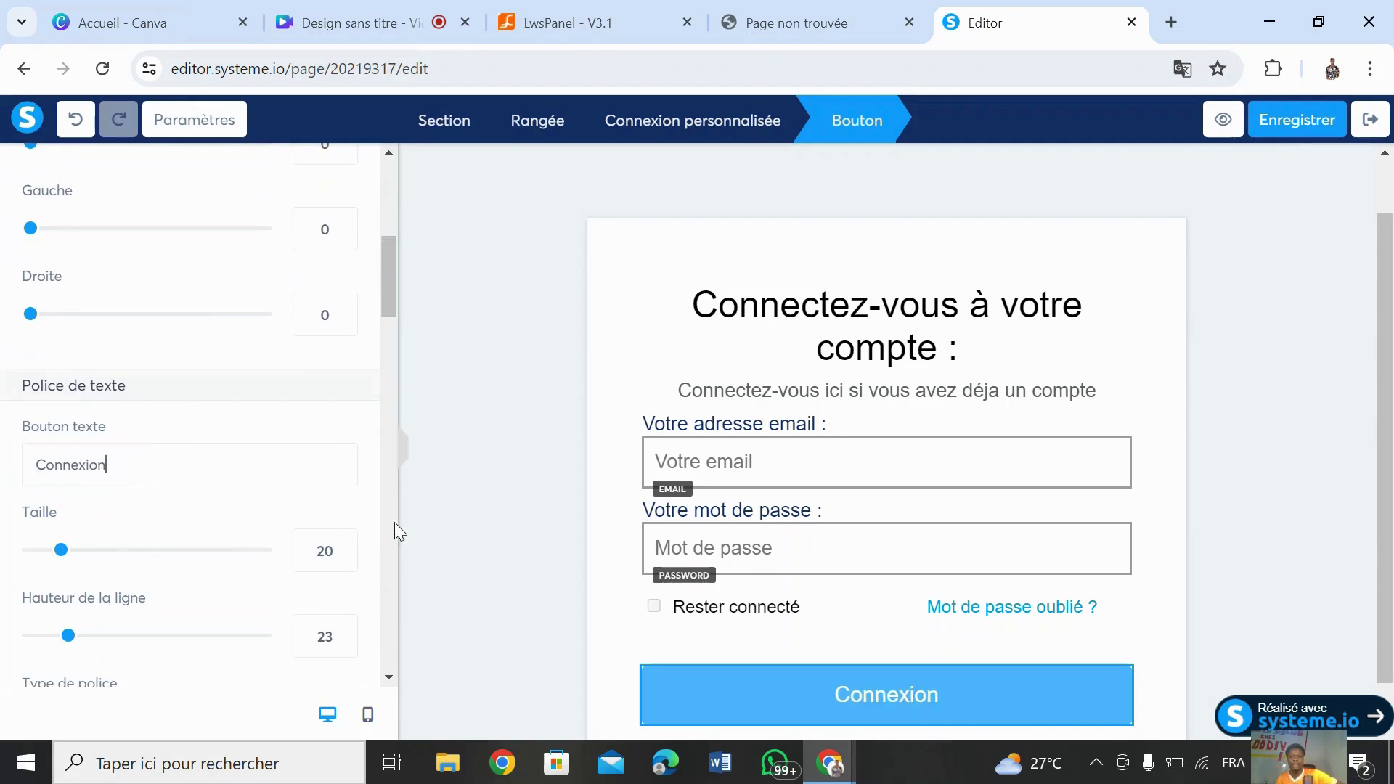
left_click(493, 563)
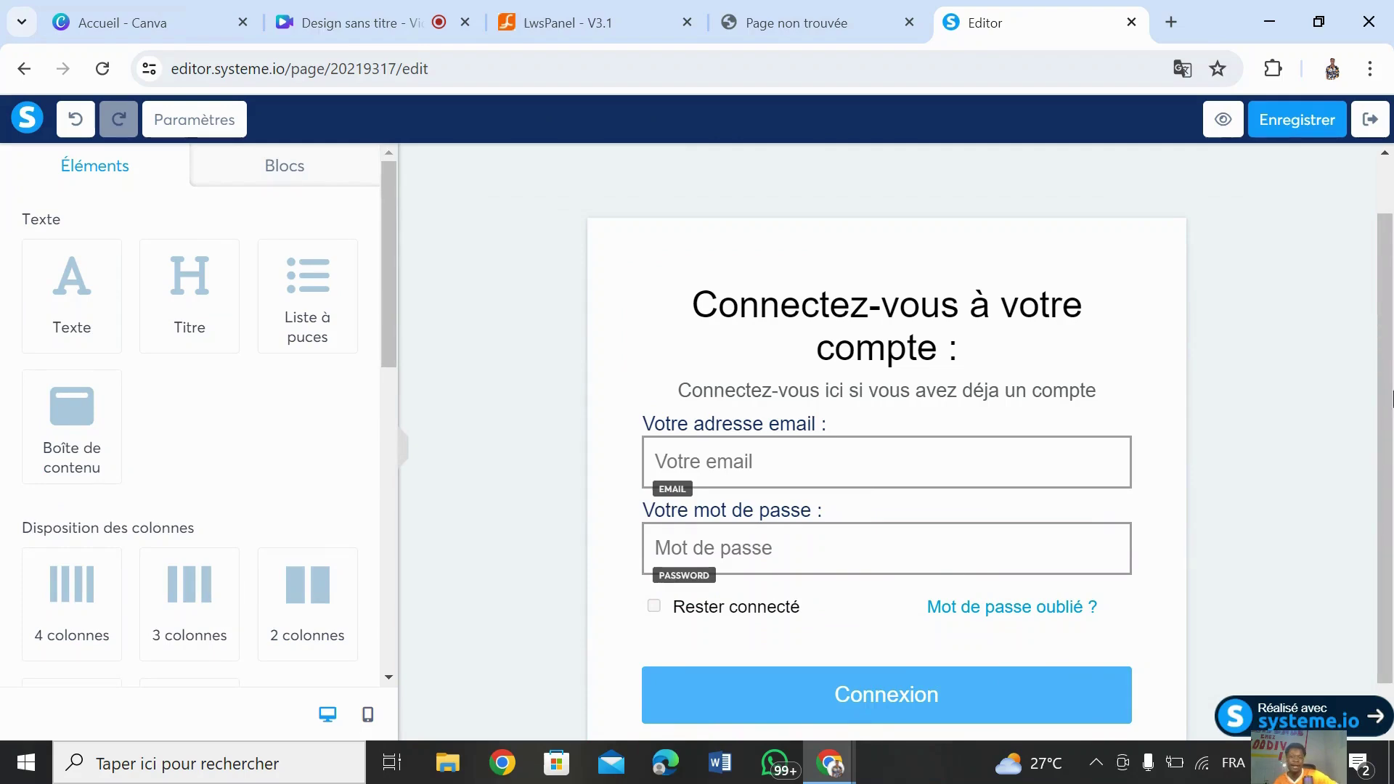
Step: Review the login page and its page settings, save the page and exit to the domain settings
scroll(1384, 430, "down", 1)
scroll(1384, 431, "up", 2)
scroll(1384, 431, "down", 2)
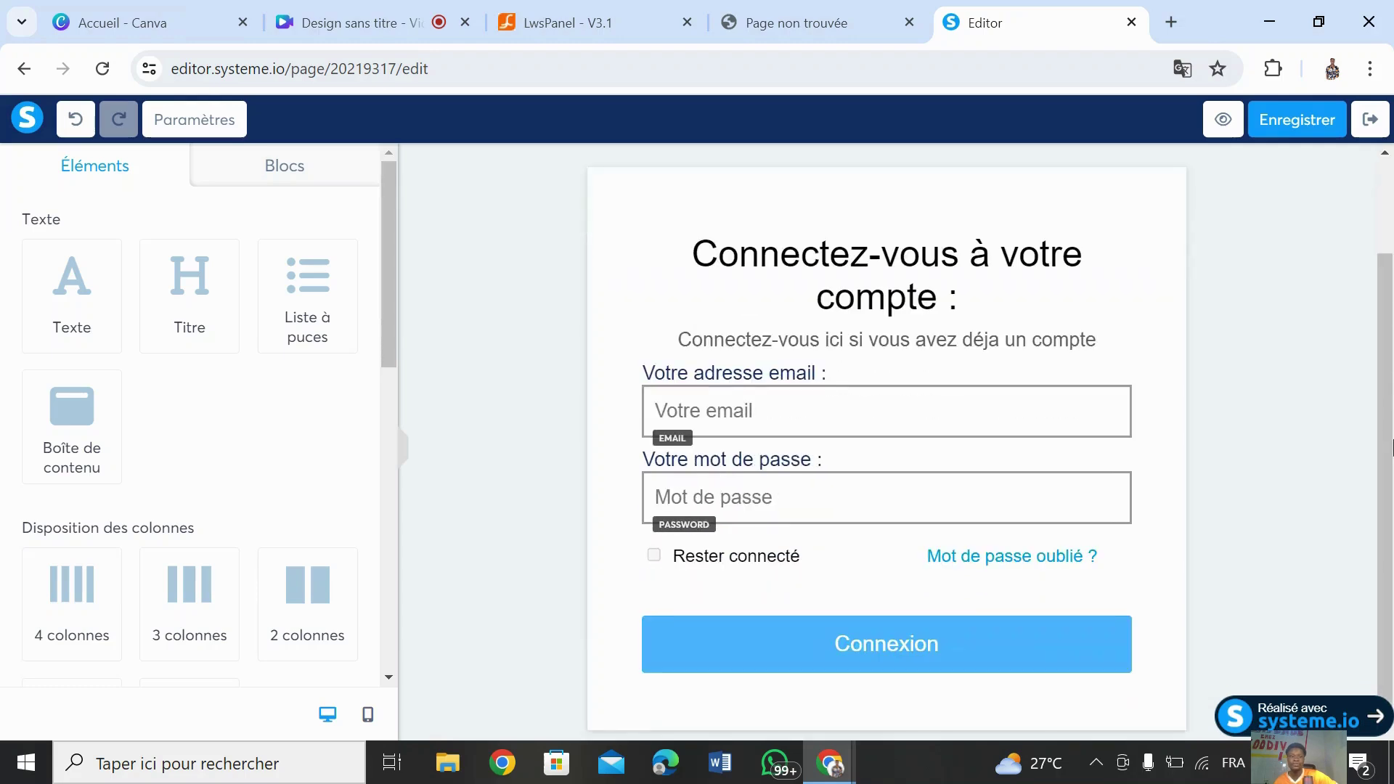
left_click(216, 119)
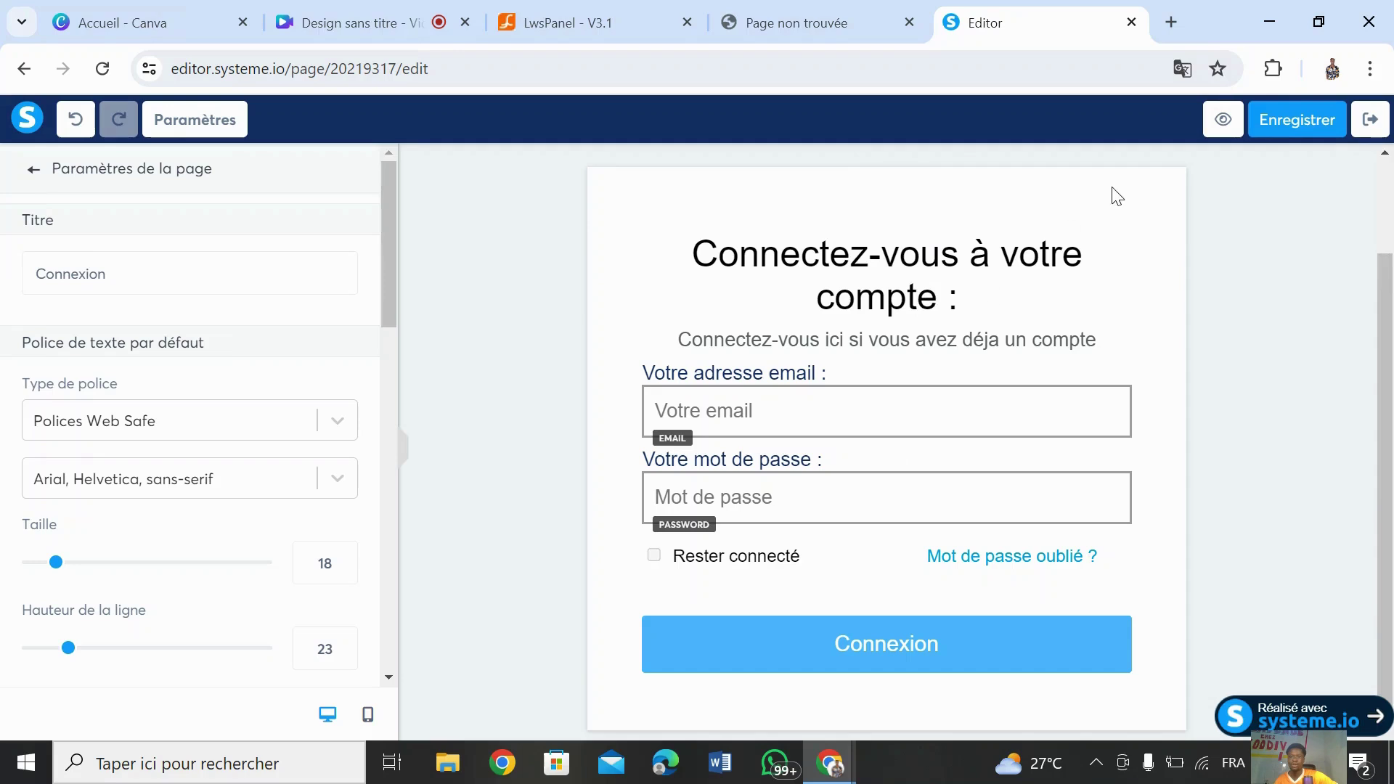
left_click(1323, 135)
left_click(1369, 125)
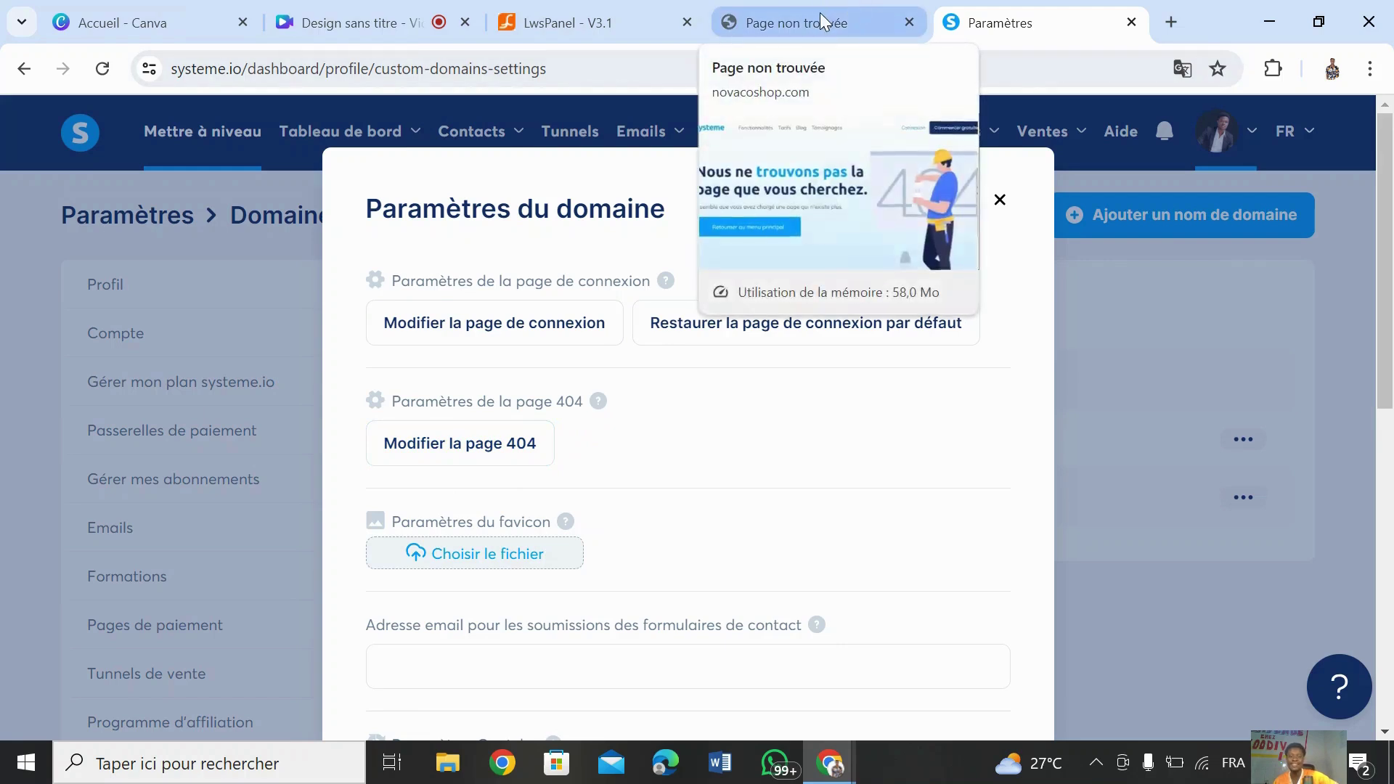
Step: Check the hosting panel and the live novacoshop.com error page, and return to the domain settings
left_click(590, 20)
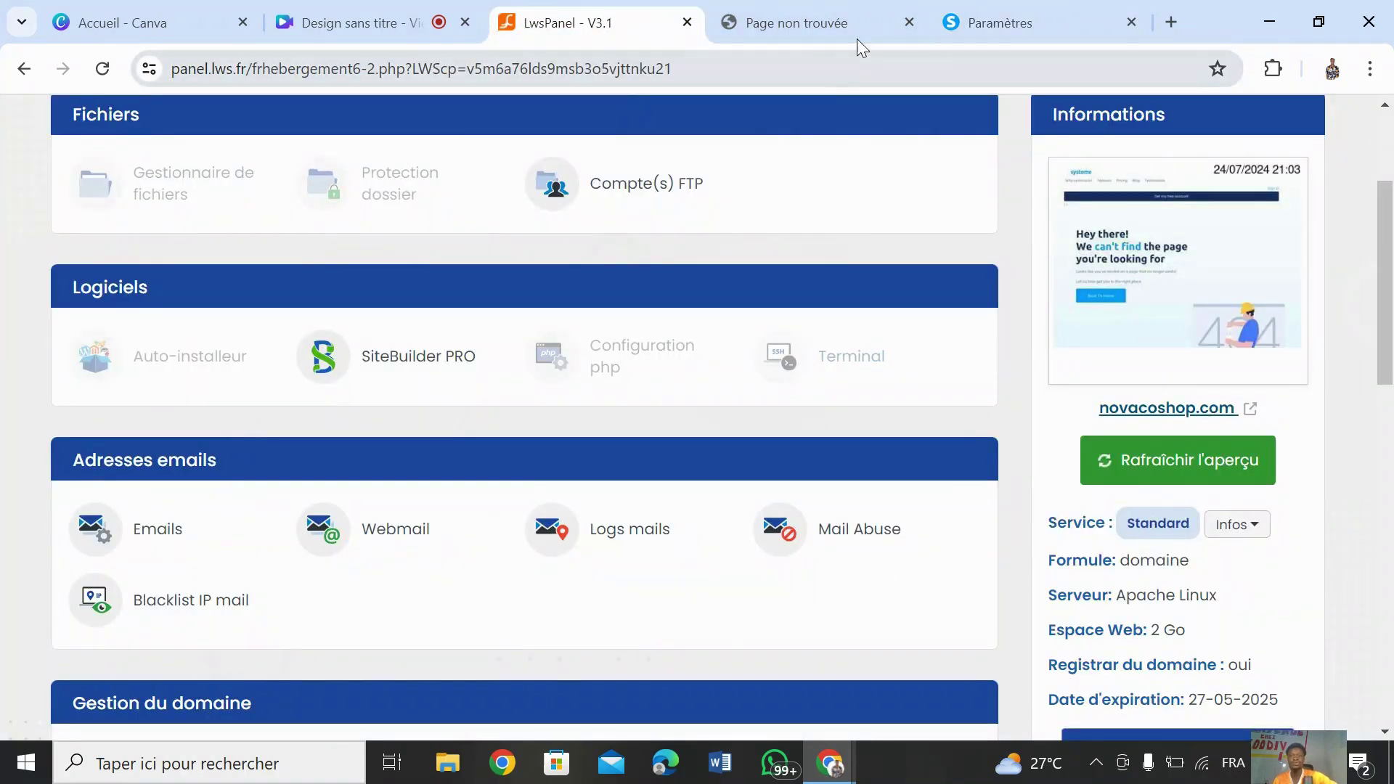
left_click(838, 37)
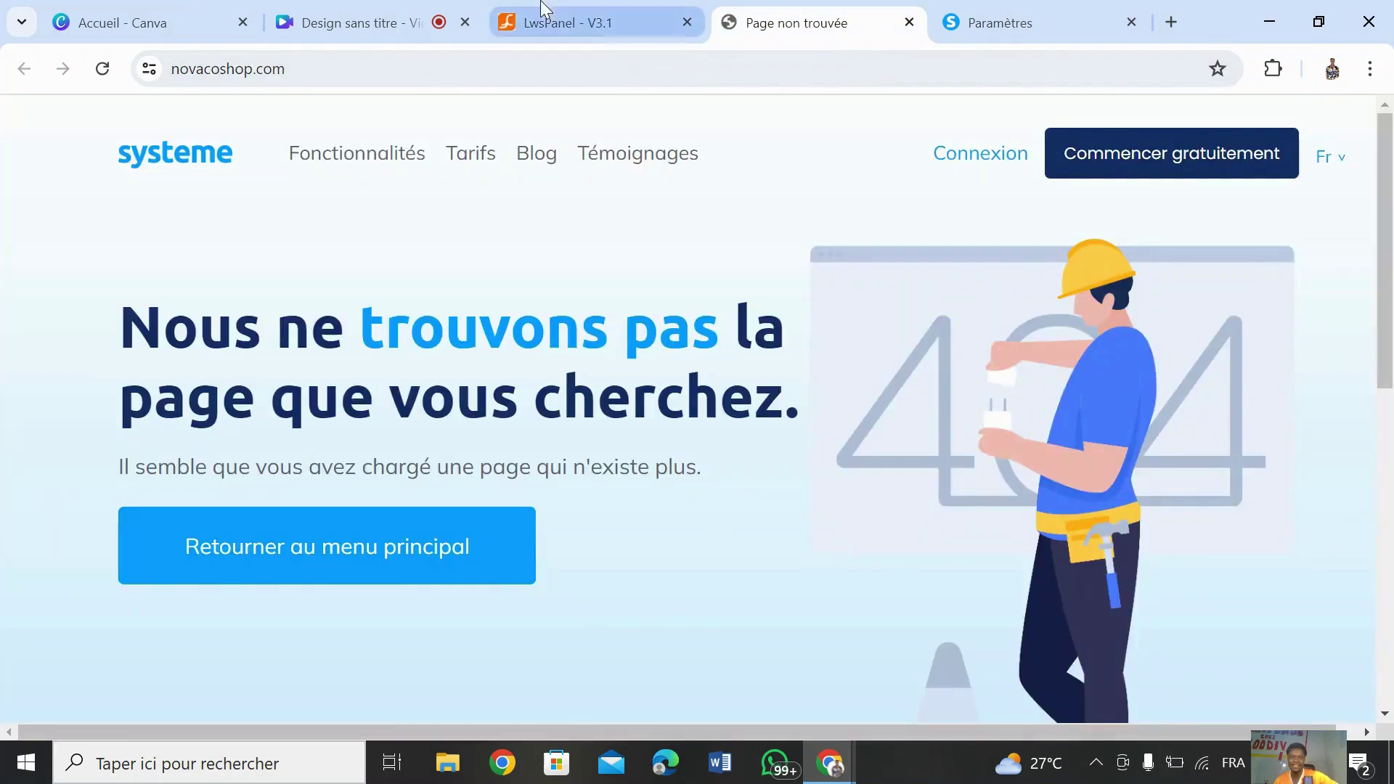
left_click(1009, 19)
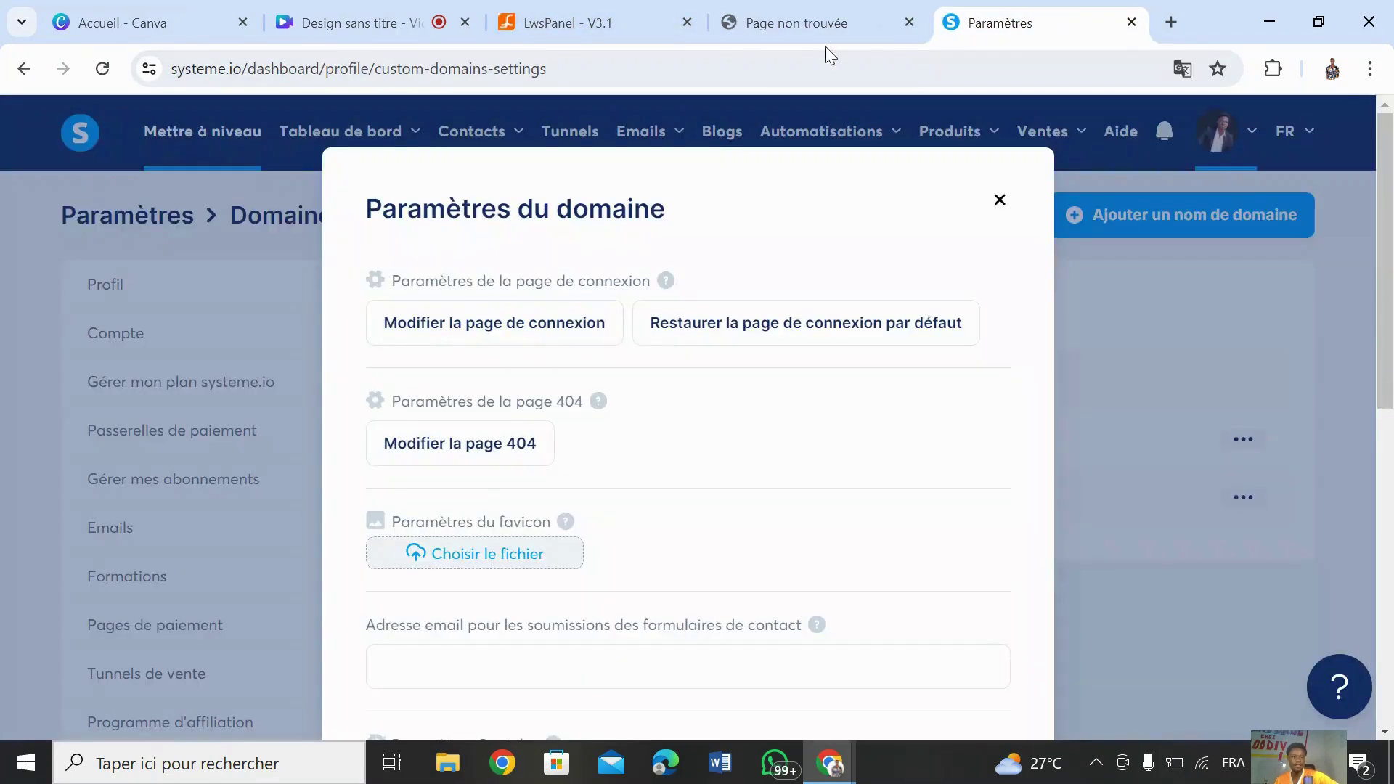
Step: Open the domain's 404 page for editing and compare its design with the error page shown on the live novacoshop.com site
left_click(467, 446)
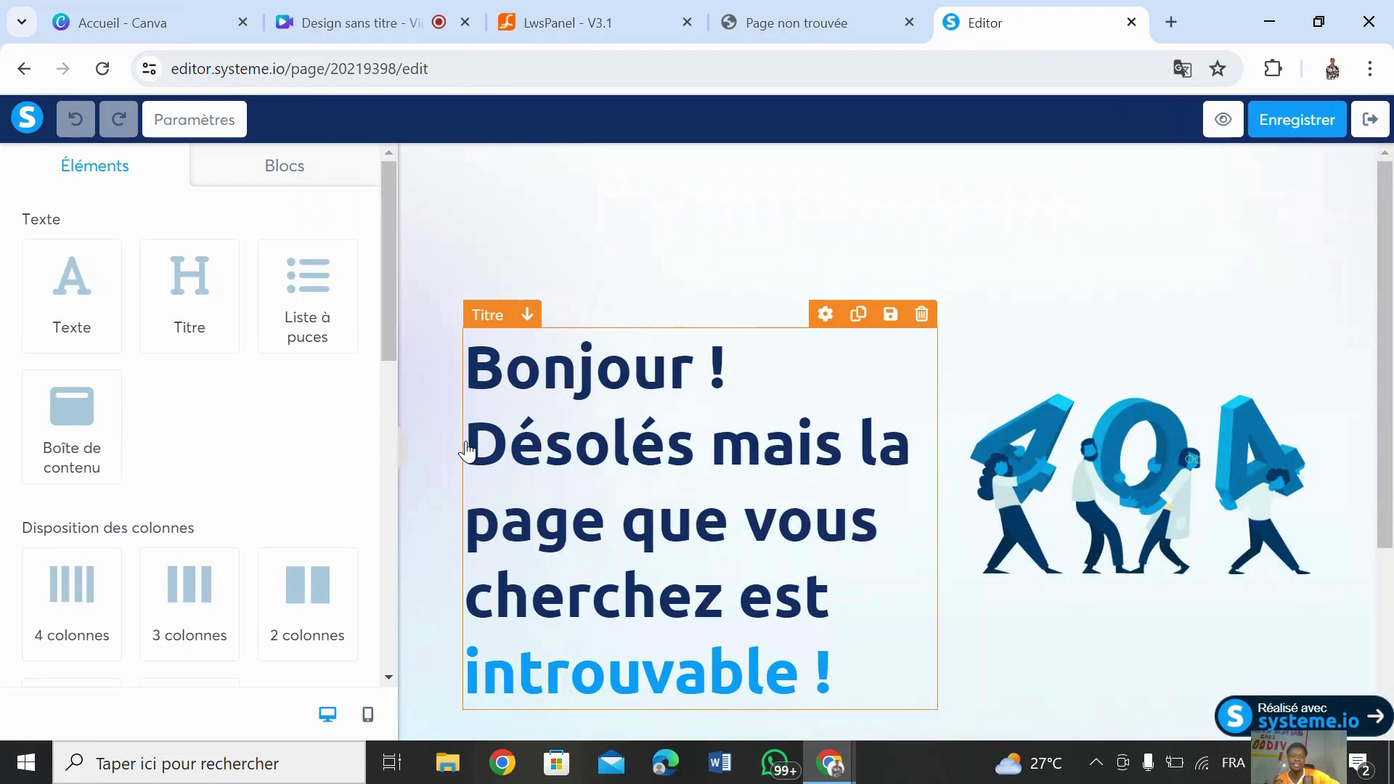
mouse_move(1194, 397)
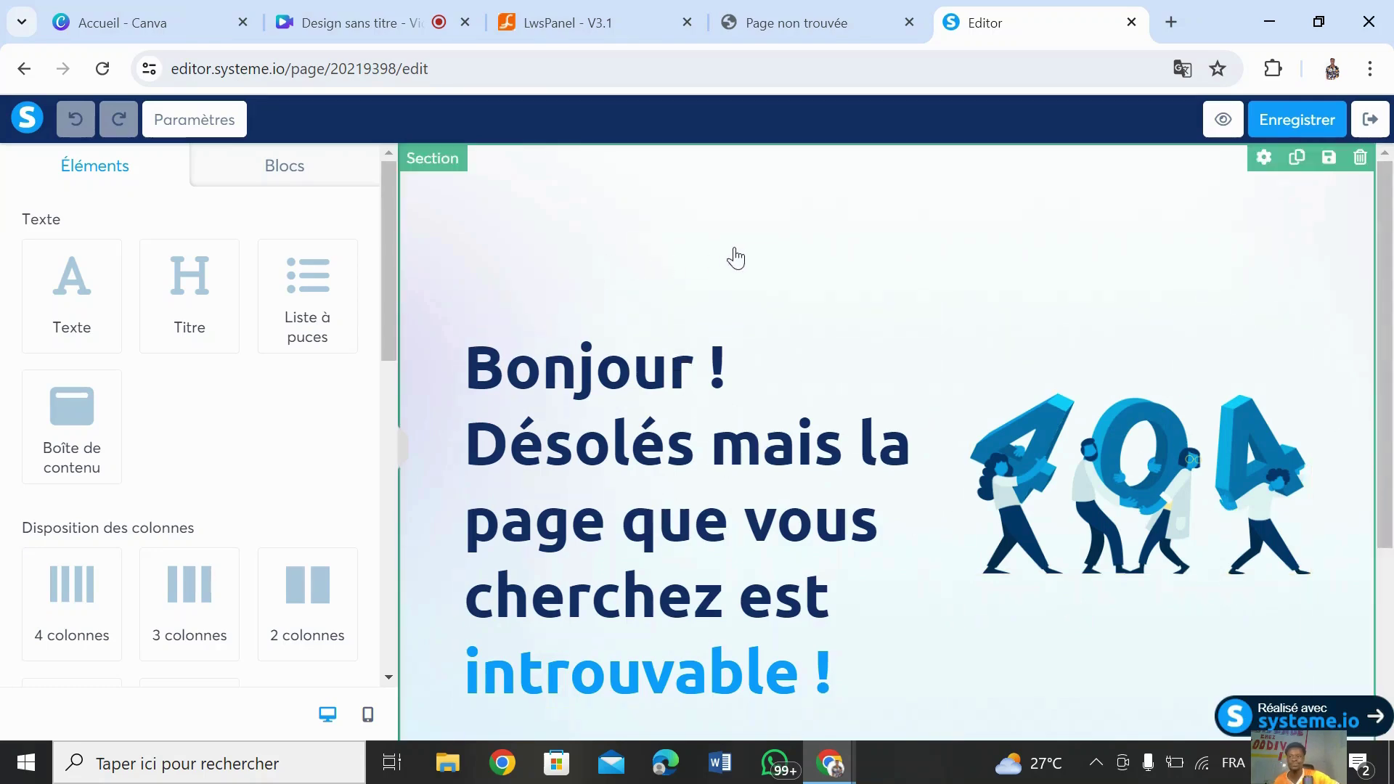
scroll(1391, 267, "down", 3)
scroll(1391, 194, "up", 3)
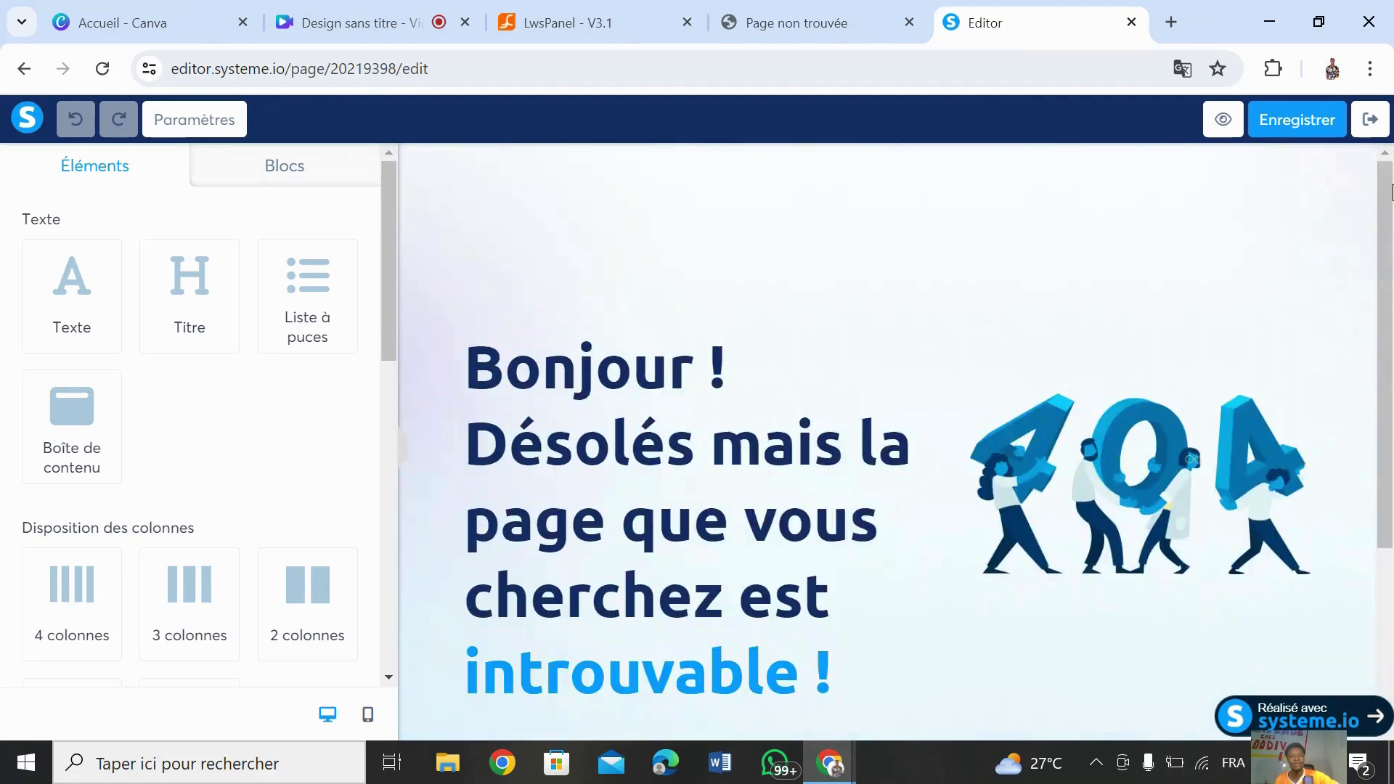
scroll(1390, 283, "down", 3)
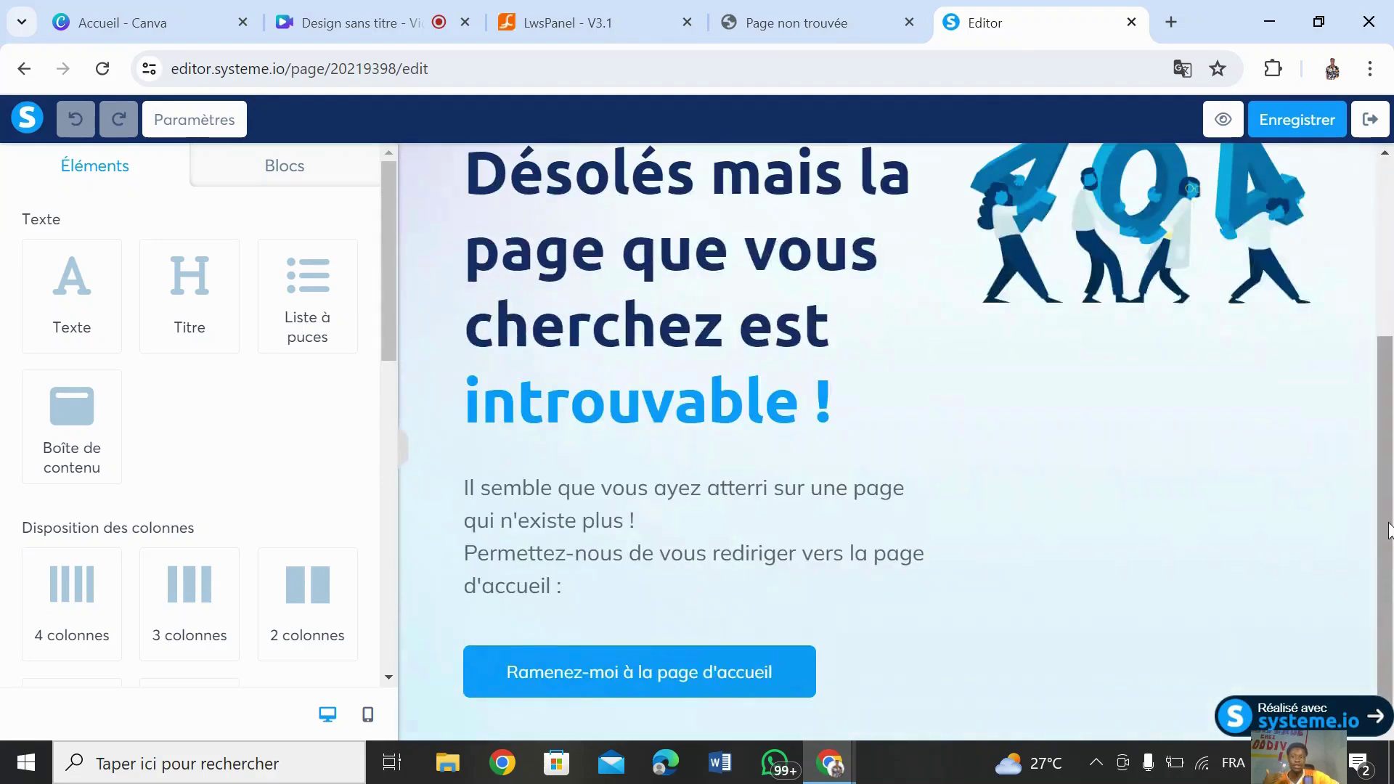
scroll(1388, 530, "up", 3)
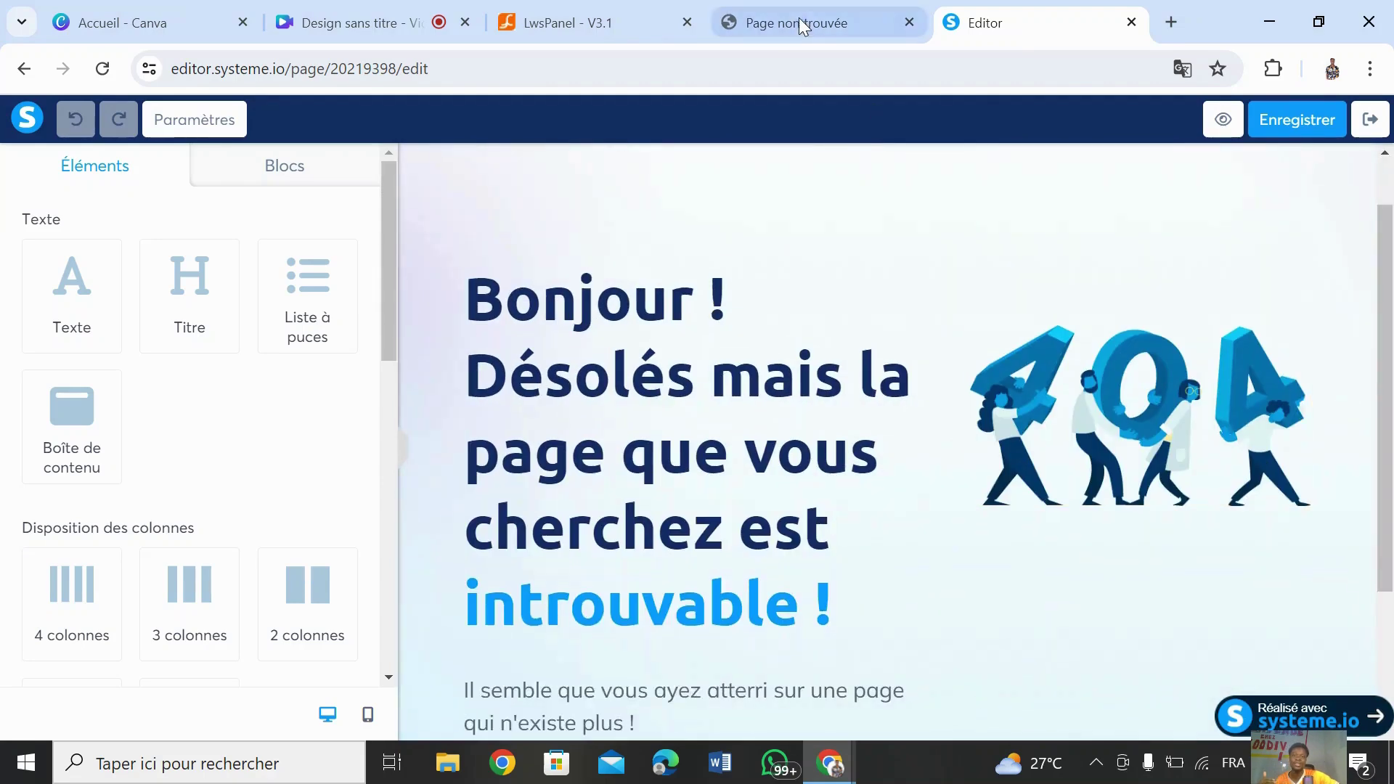
left_click(798, 18)
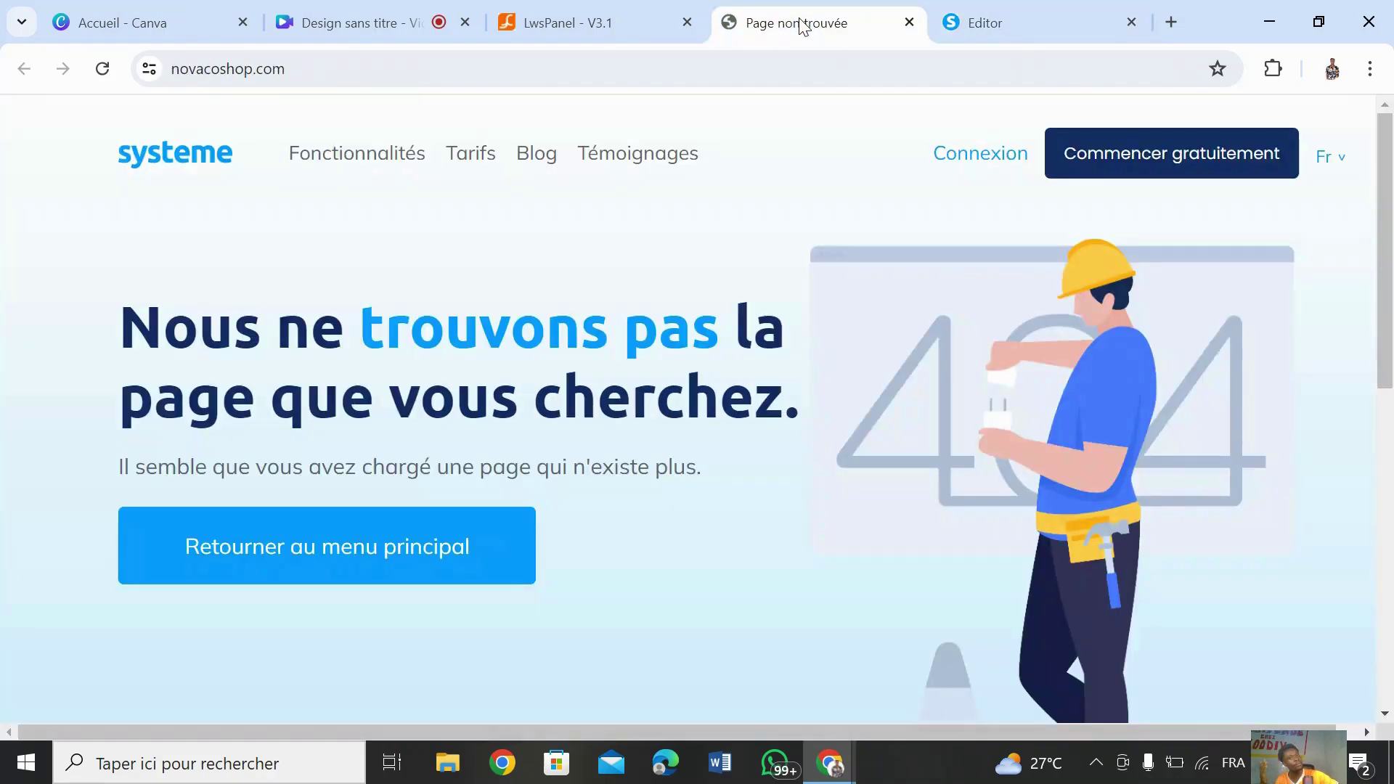
left_click(1025, 11)
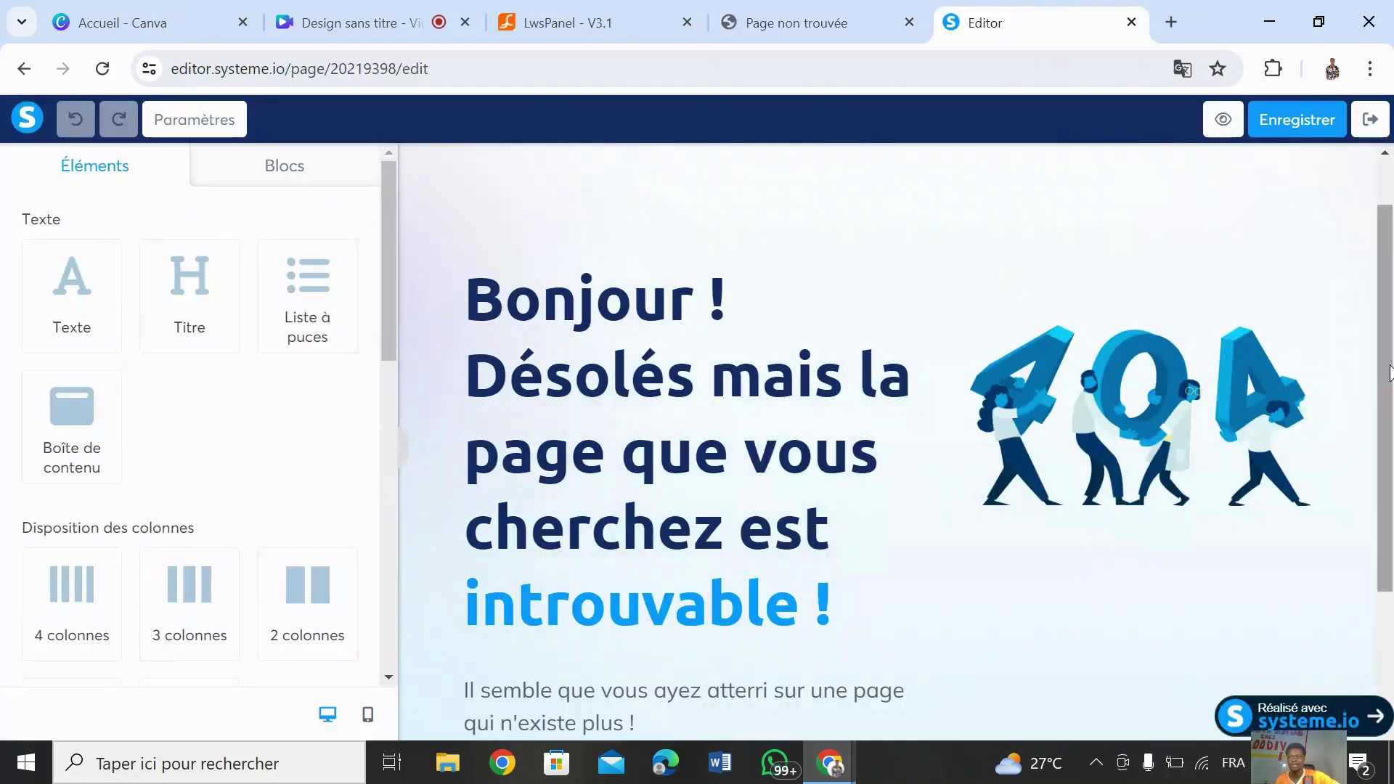
Step: Delete the existing section holding the default 404 message and illustration from the page
scroll(1118, 192, "up", 1)
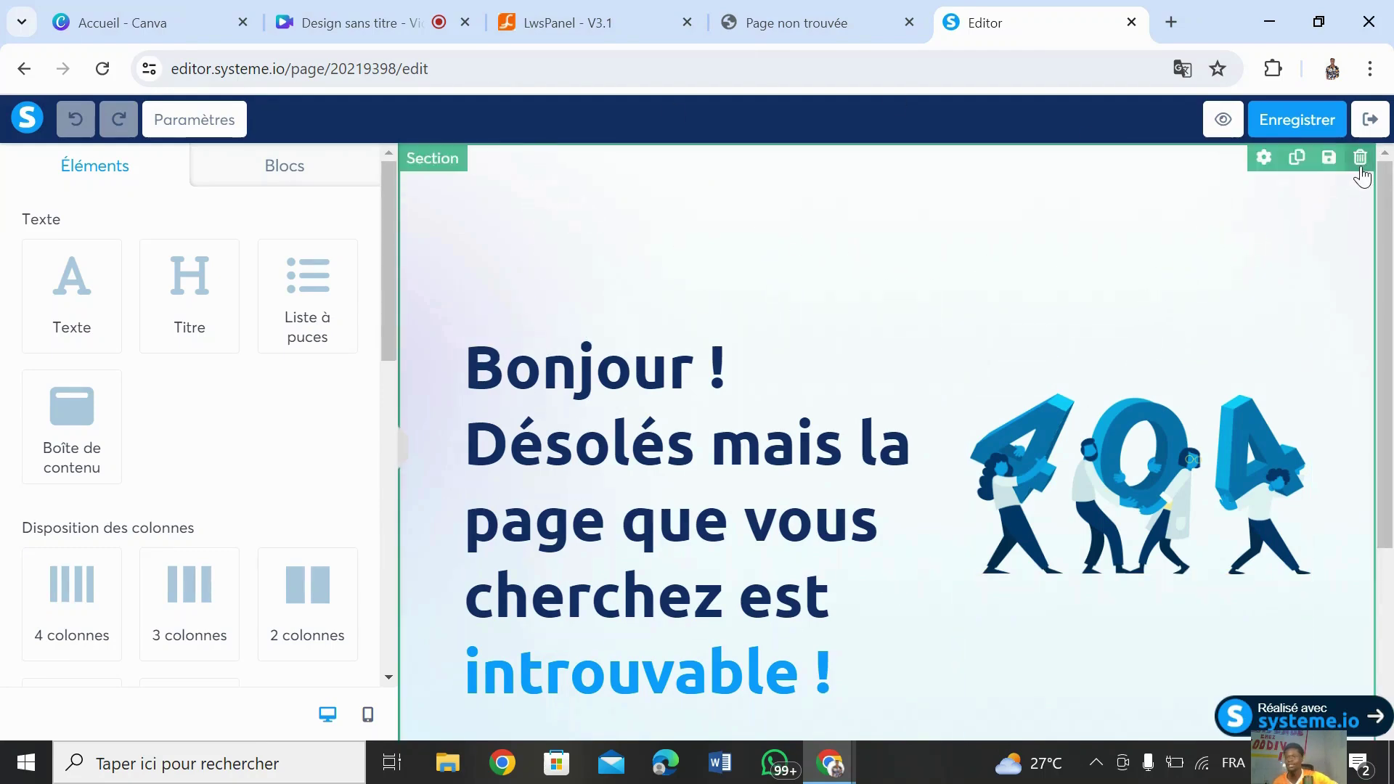
left_click(1360, 157)
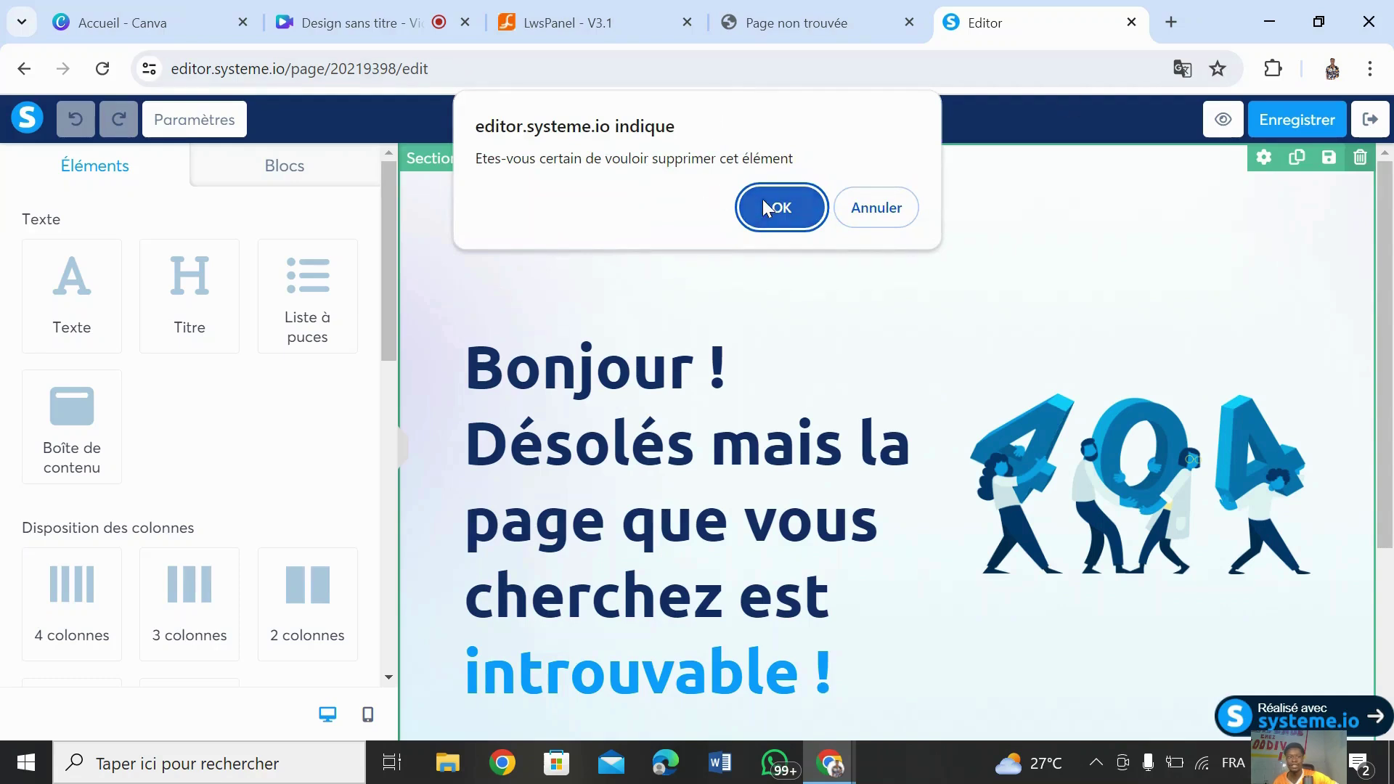
left_click(768, 207)
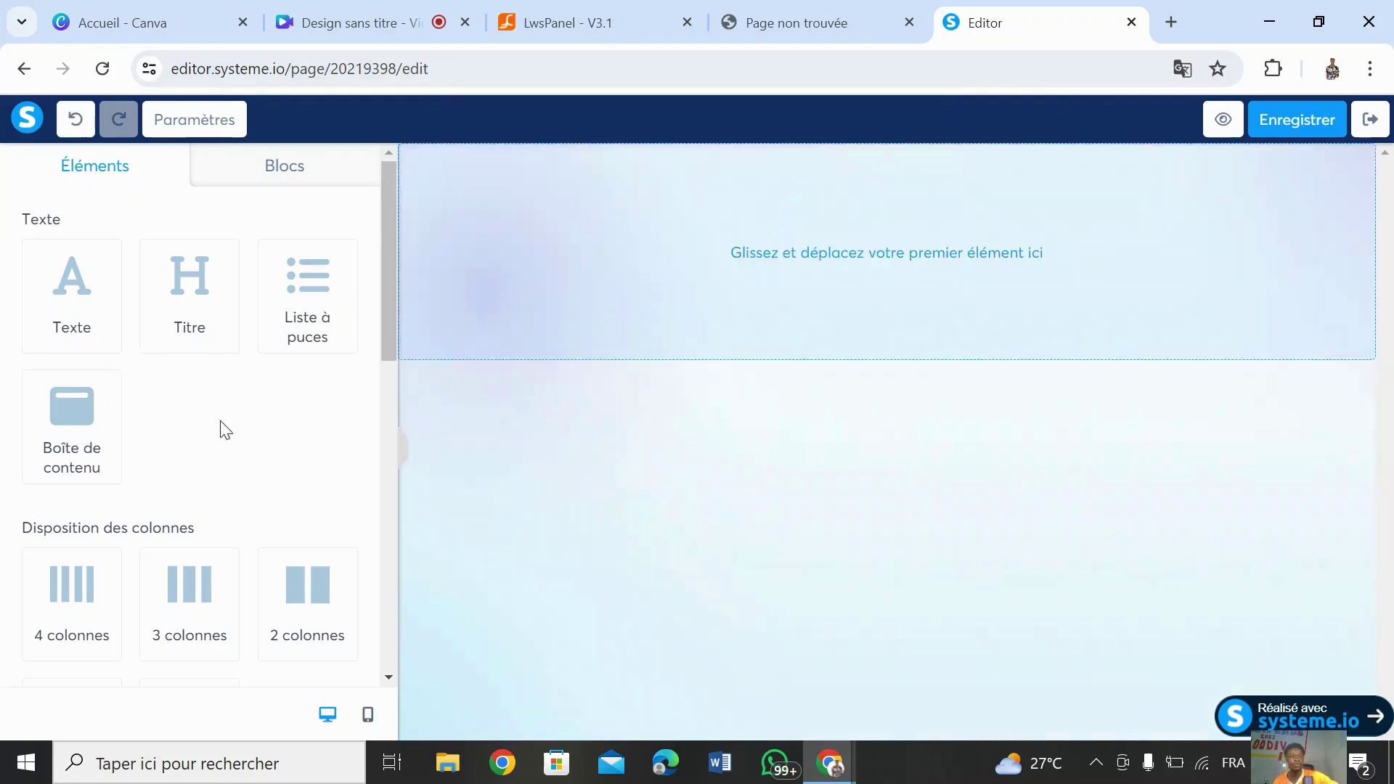
Step: Add a title element to the empty page and place a video element below it
left_click_drag(175, 317, 827, 255)
left_click_drag(386, 296, 390, 500)
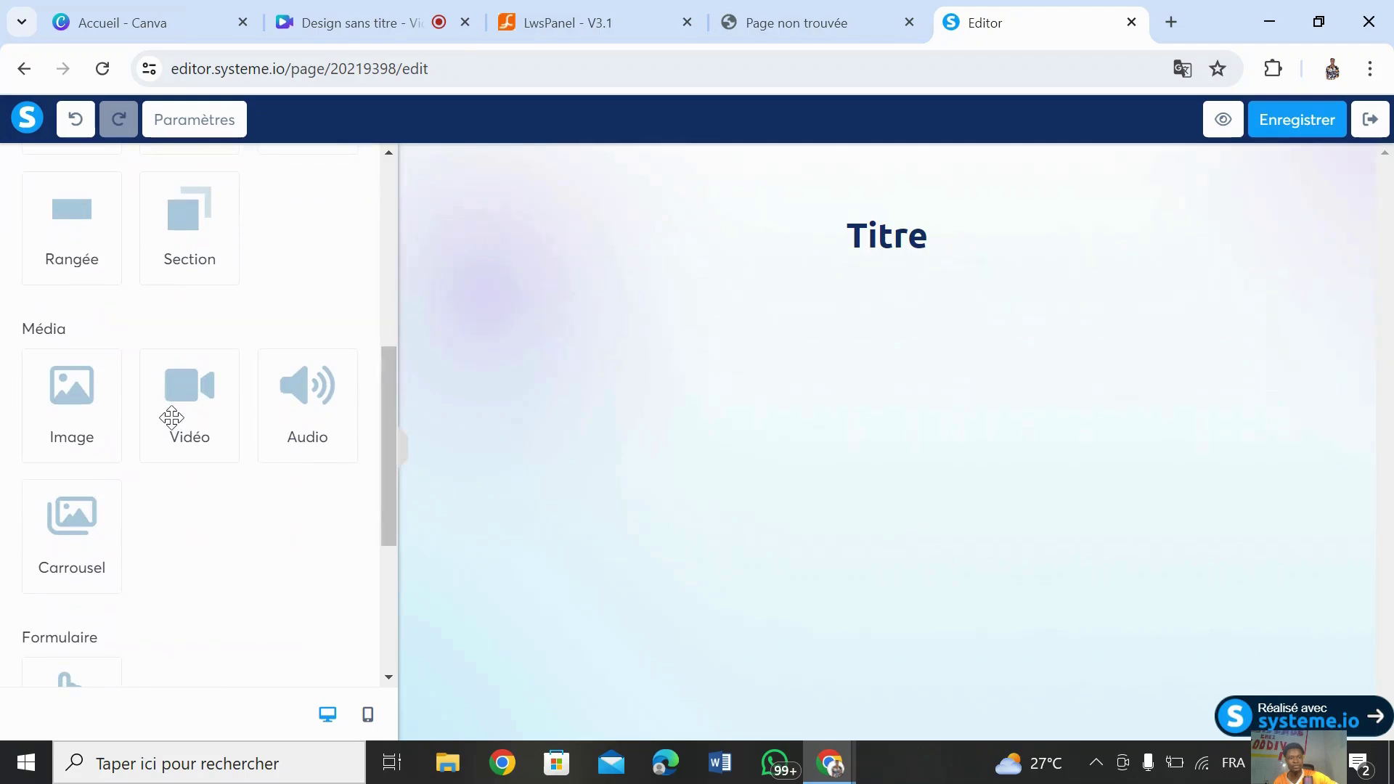
left_click_drag(176, 416, 703, 333)
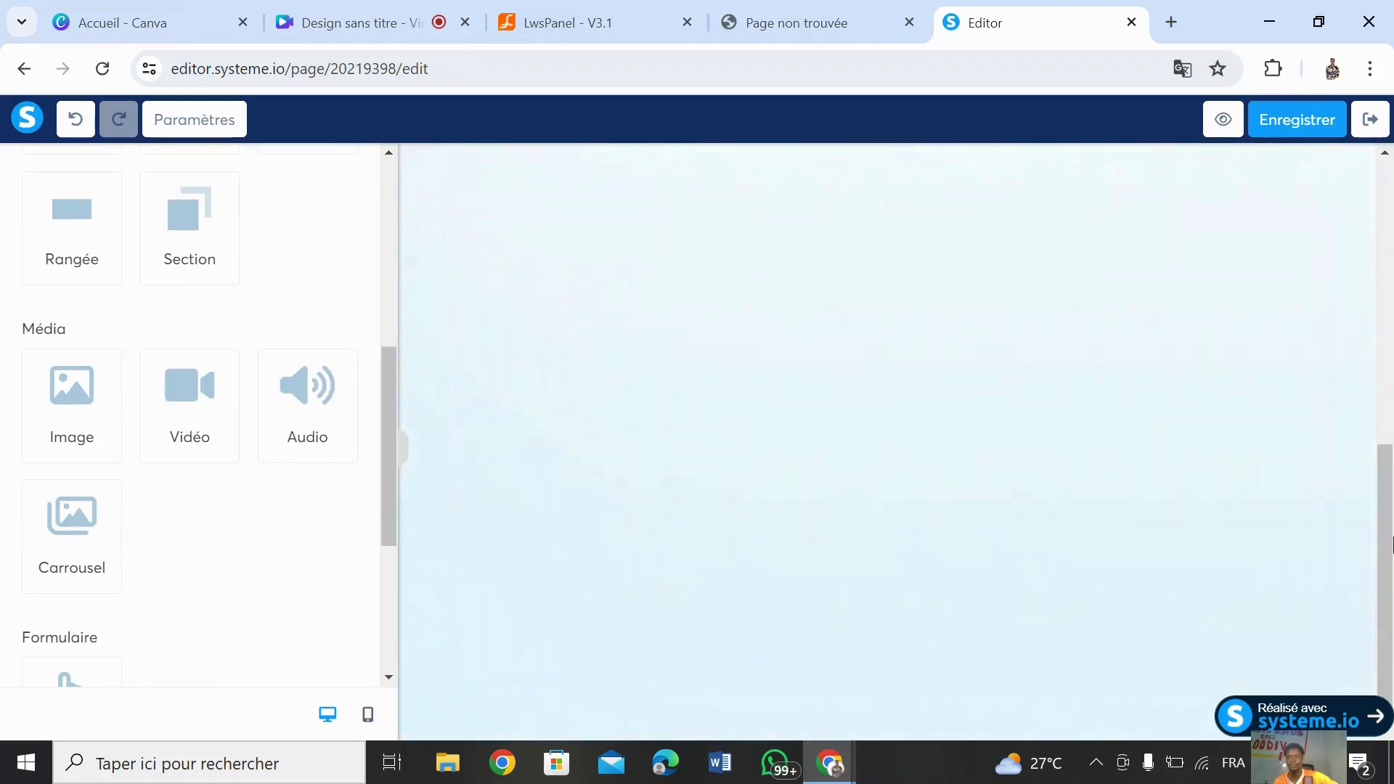
Step: Delete the duplicate video element below the first video
left_click_drag(1392, 541, 1390, 303)
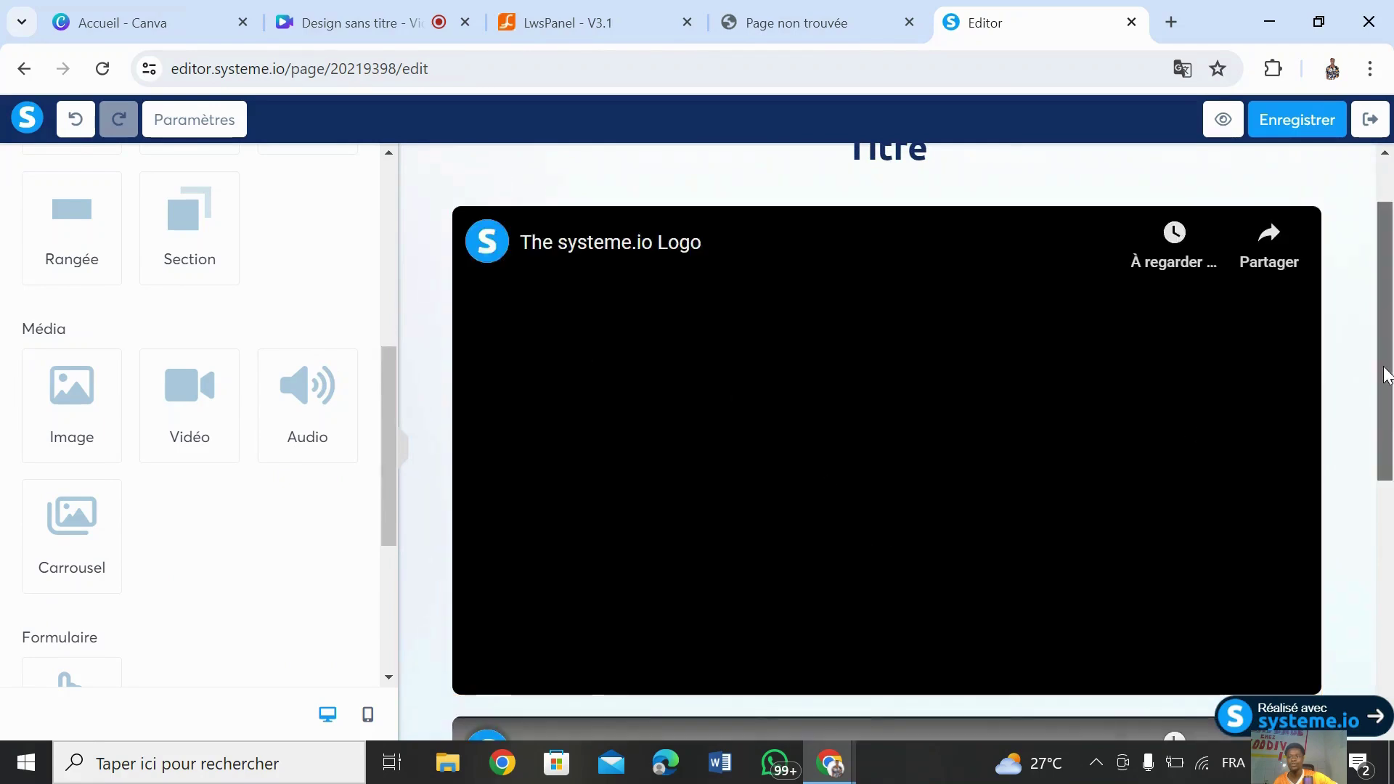
left_click_drag(1387, 373, 1379, 503)
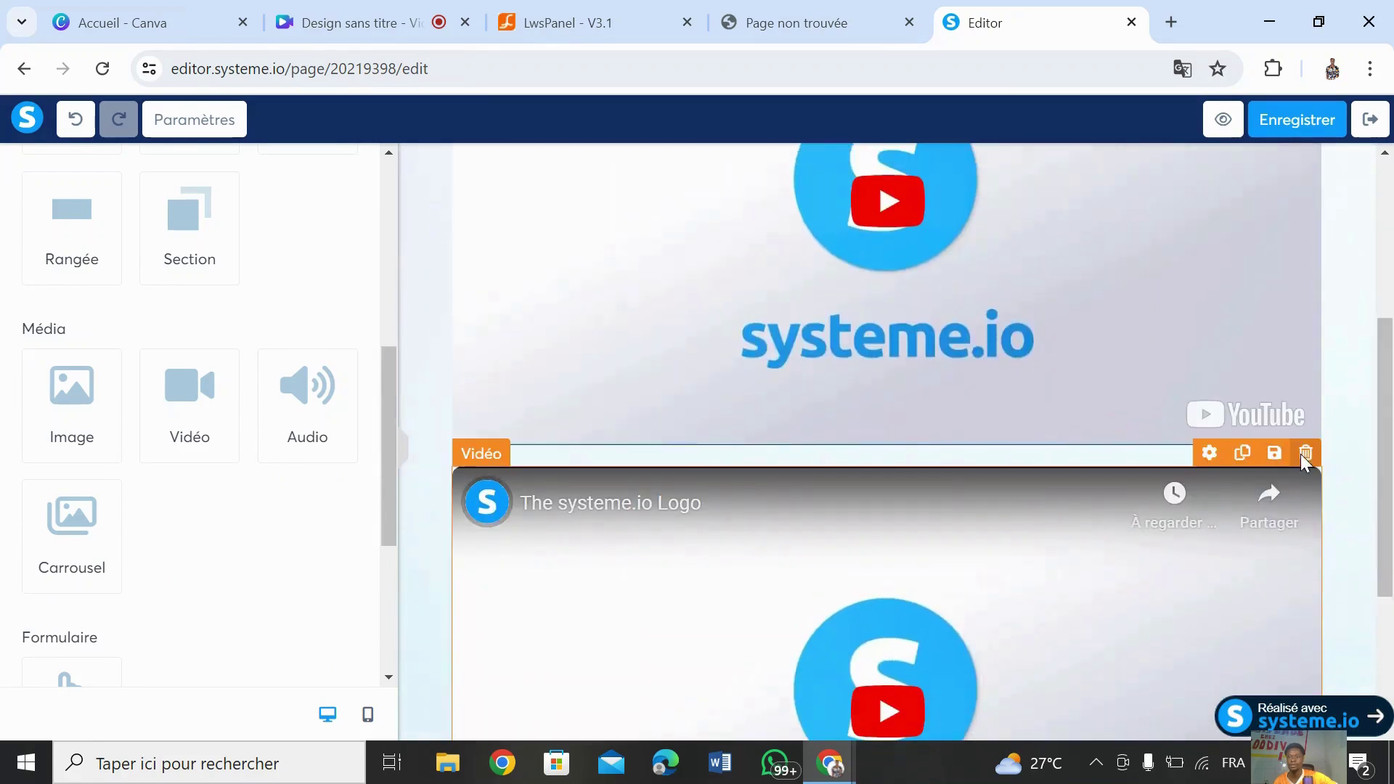
left_click(1305, 455)
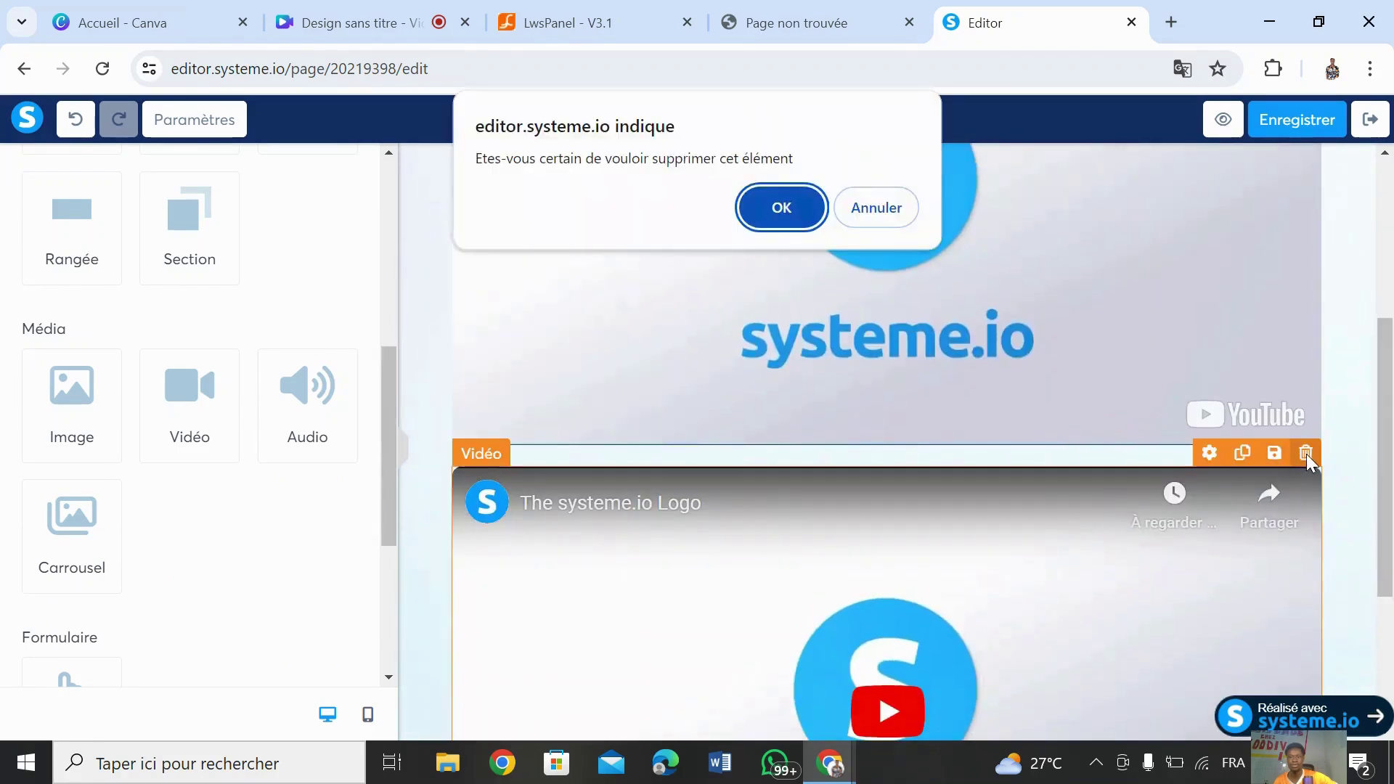
left_click(763, 207)
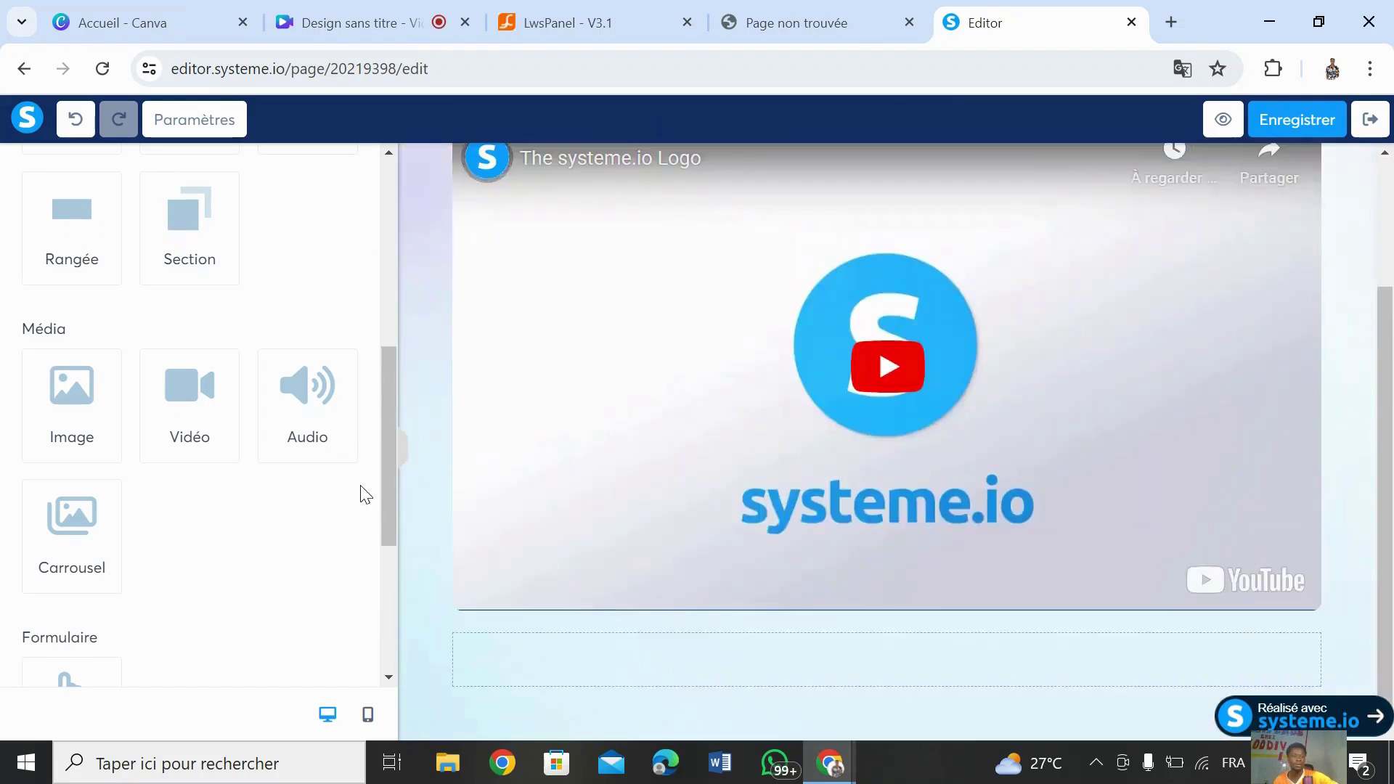
Step: Delete the empty row under the video and add a button element in its place
left_click_drag(394, 460, 373, 642)
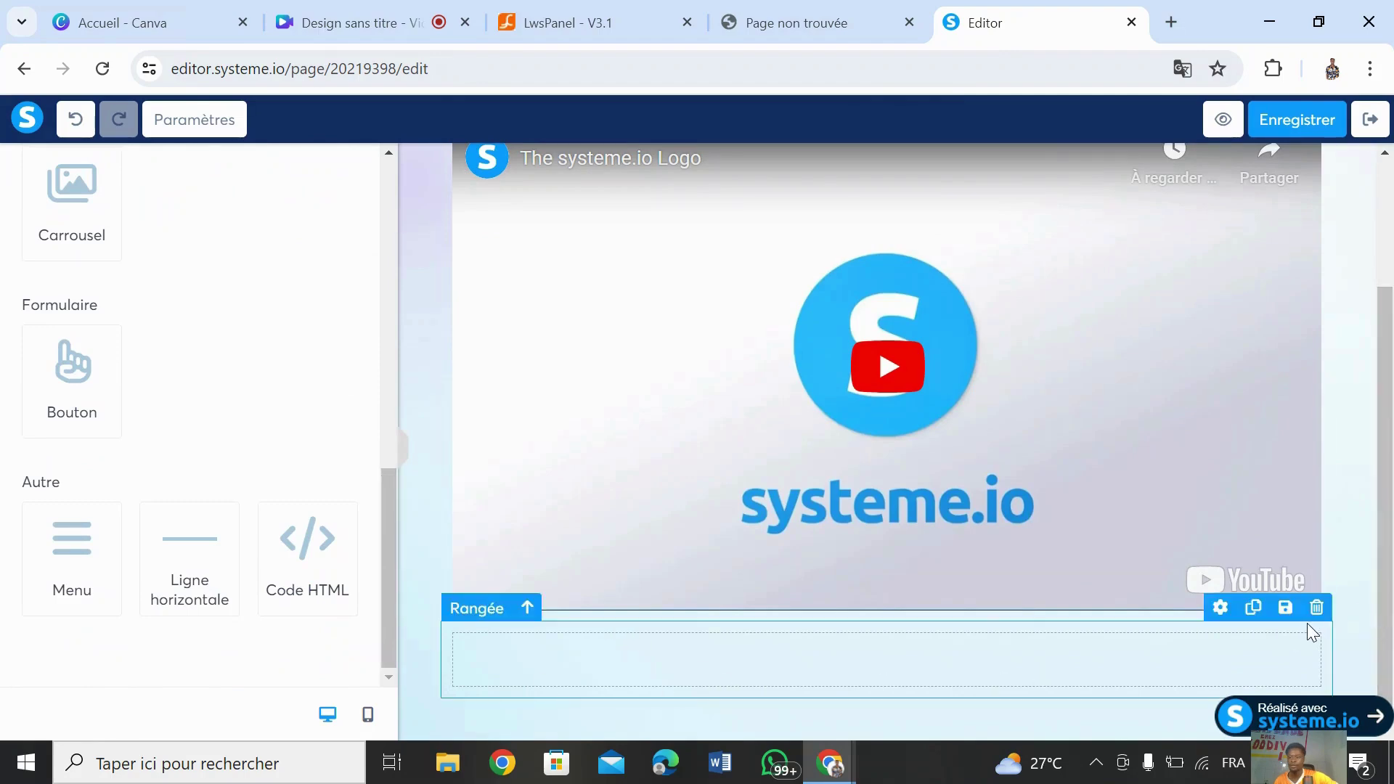
left_click(1316, 609)
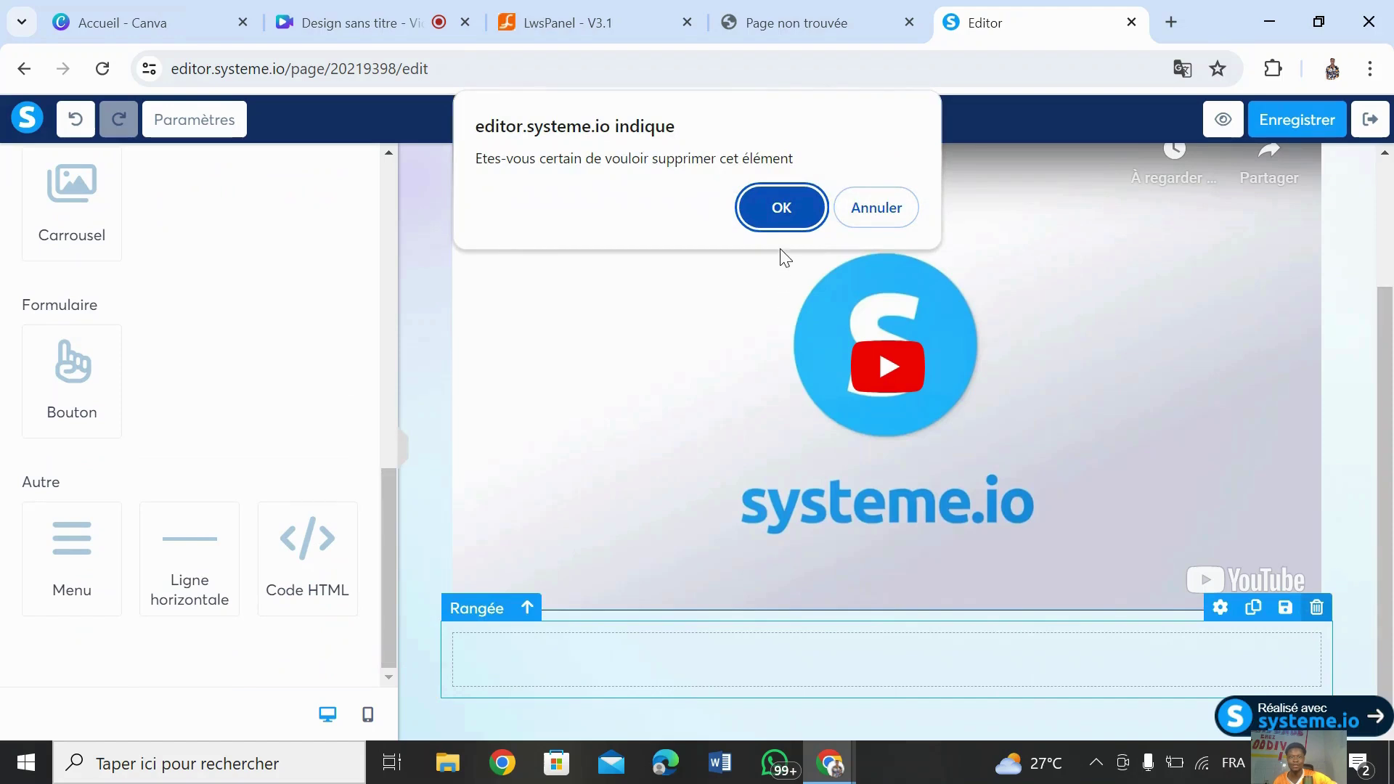
left_click(790, 224)
left_click_drag(73, 430, 821, 739)
mouse_move(816, 690)
left_mouse_down()
mouse_move(826, 703)
mouse_move(821, 690)
left_mouse_up()
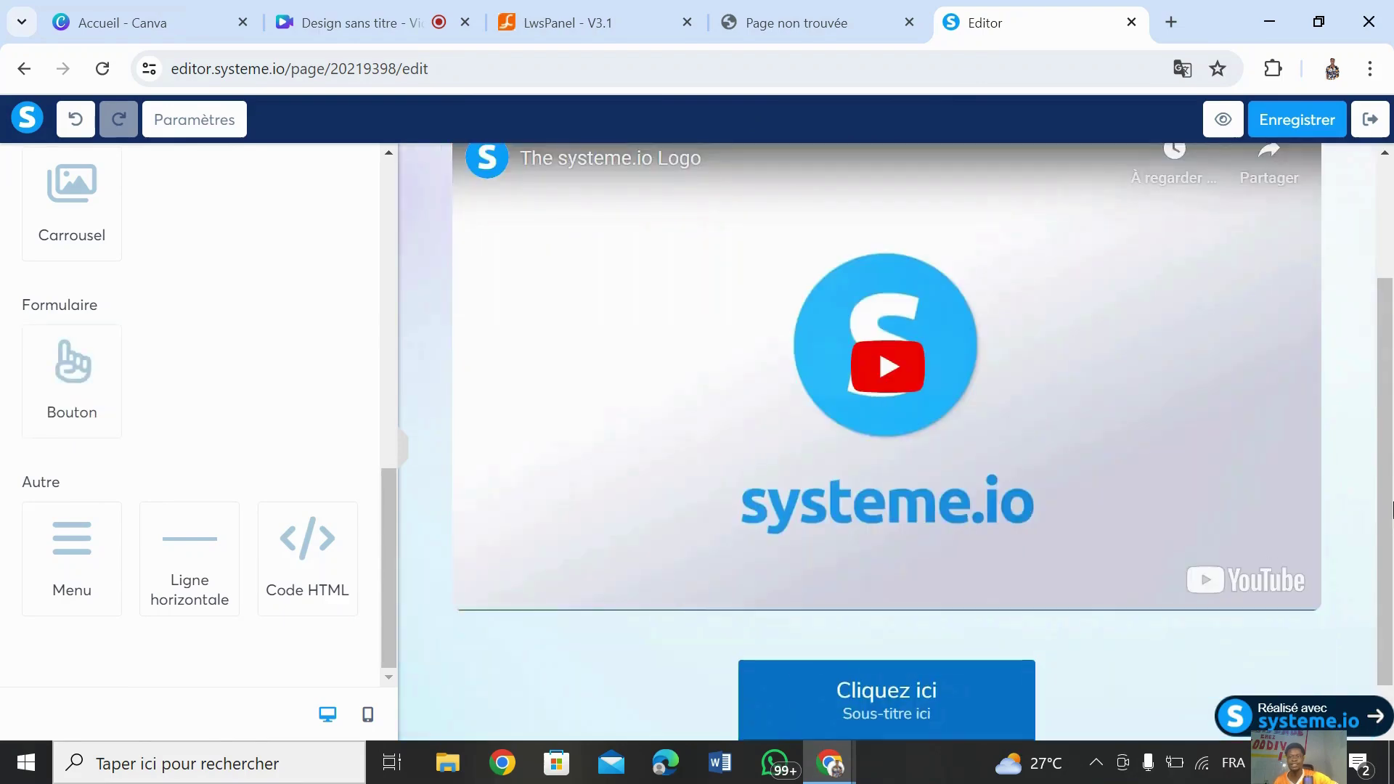
Step: Review the new layout of title, video and button, and save the 404 page
scroll(1391, 508, "up", 3)
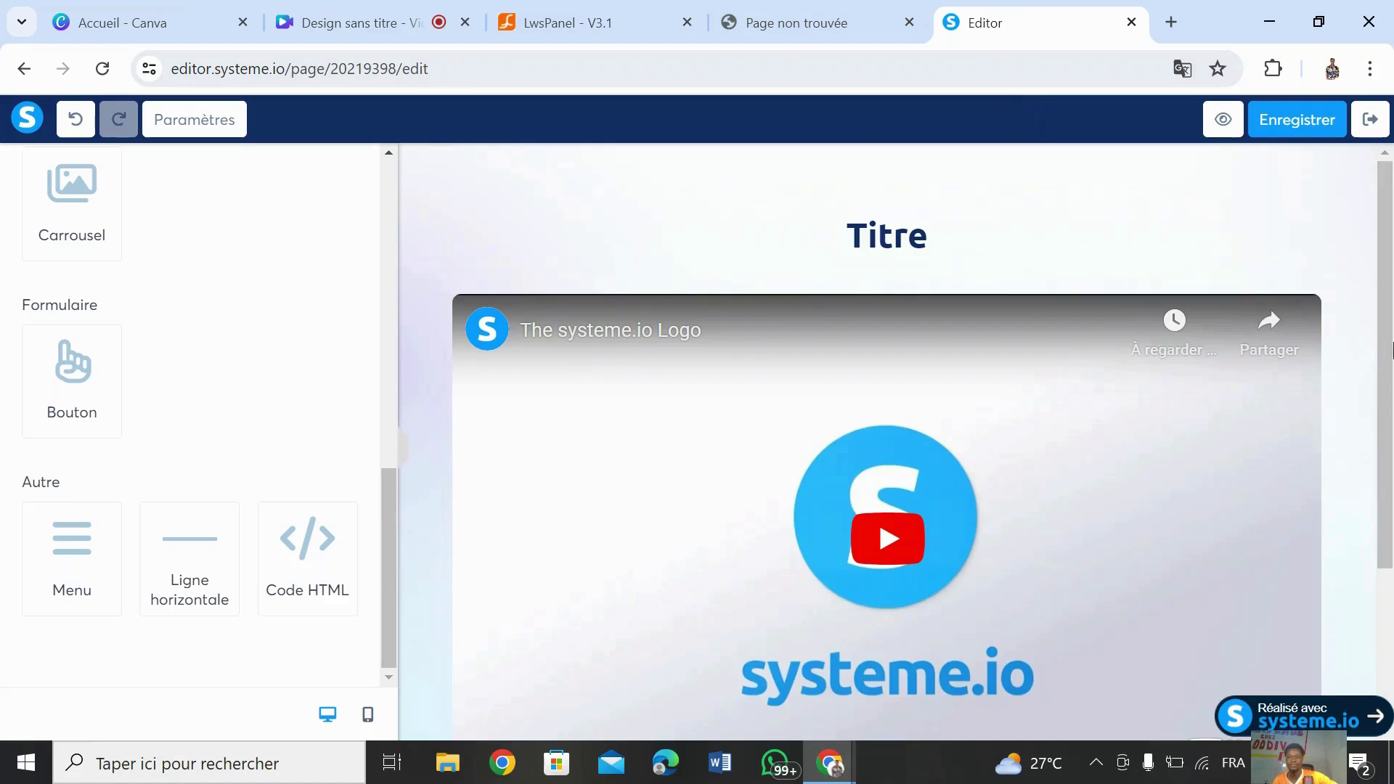
scroll(1391, 341, "down", 4)
scroll(1142, 193, "up", 4)
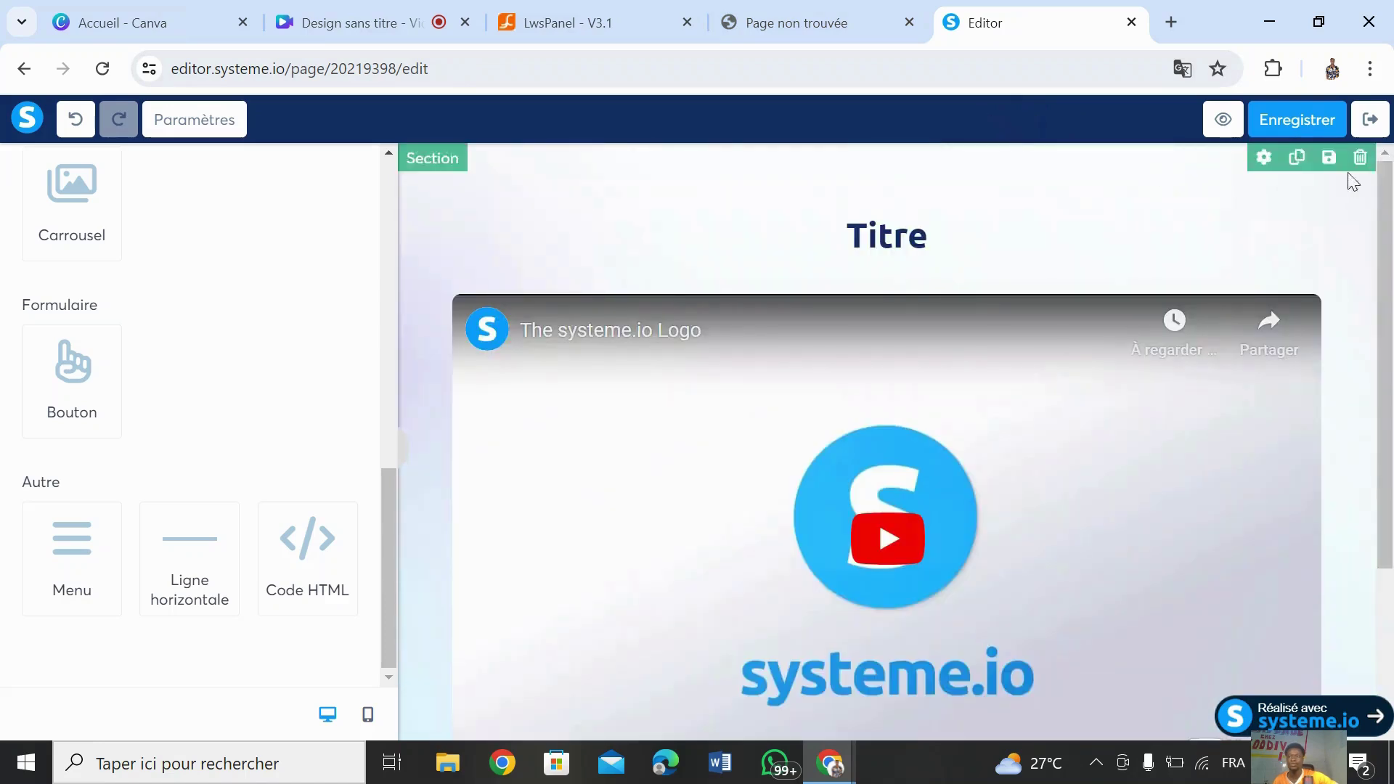
left_click(1271, 130)
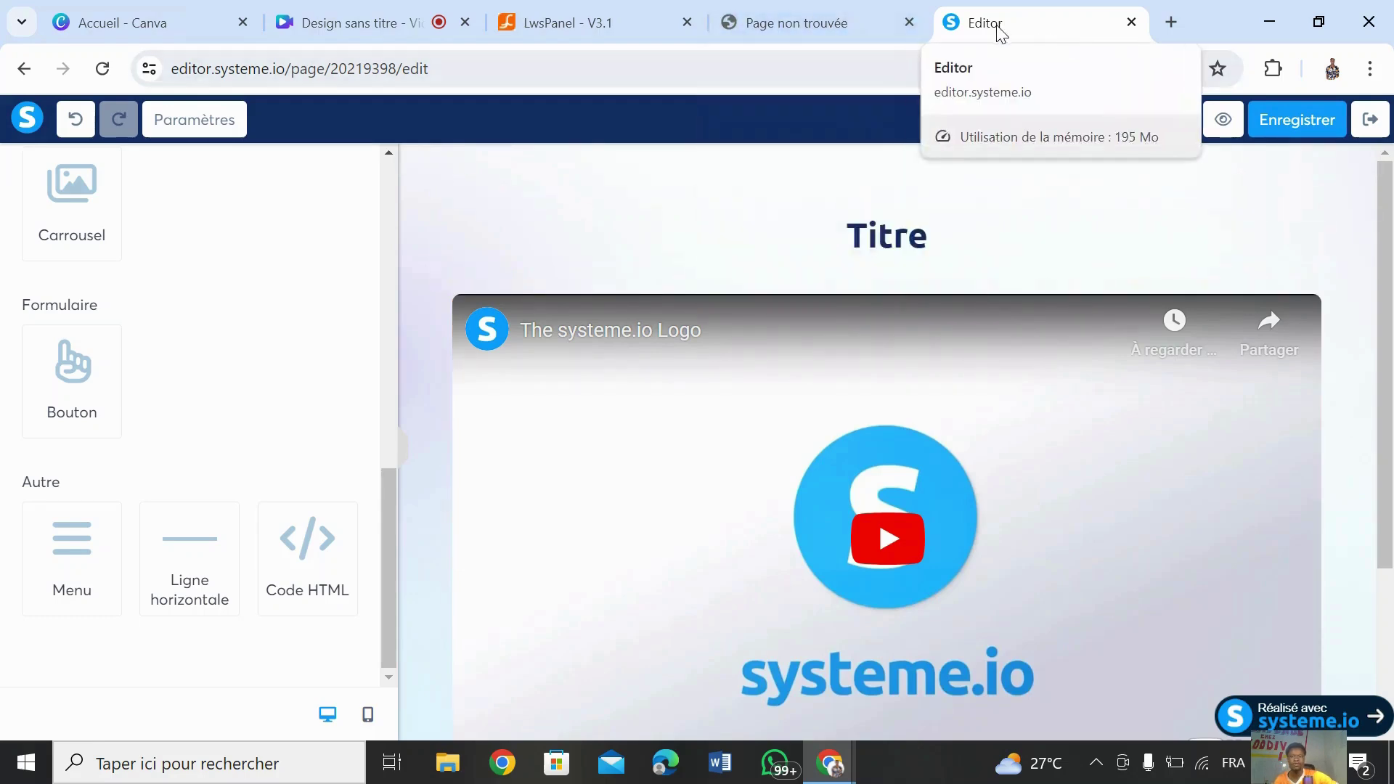
Step: Reload the live novacoshop.com page, check the redesigned 404 page, and return to the page editor
left_click(769, 24)
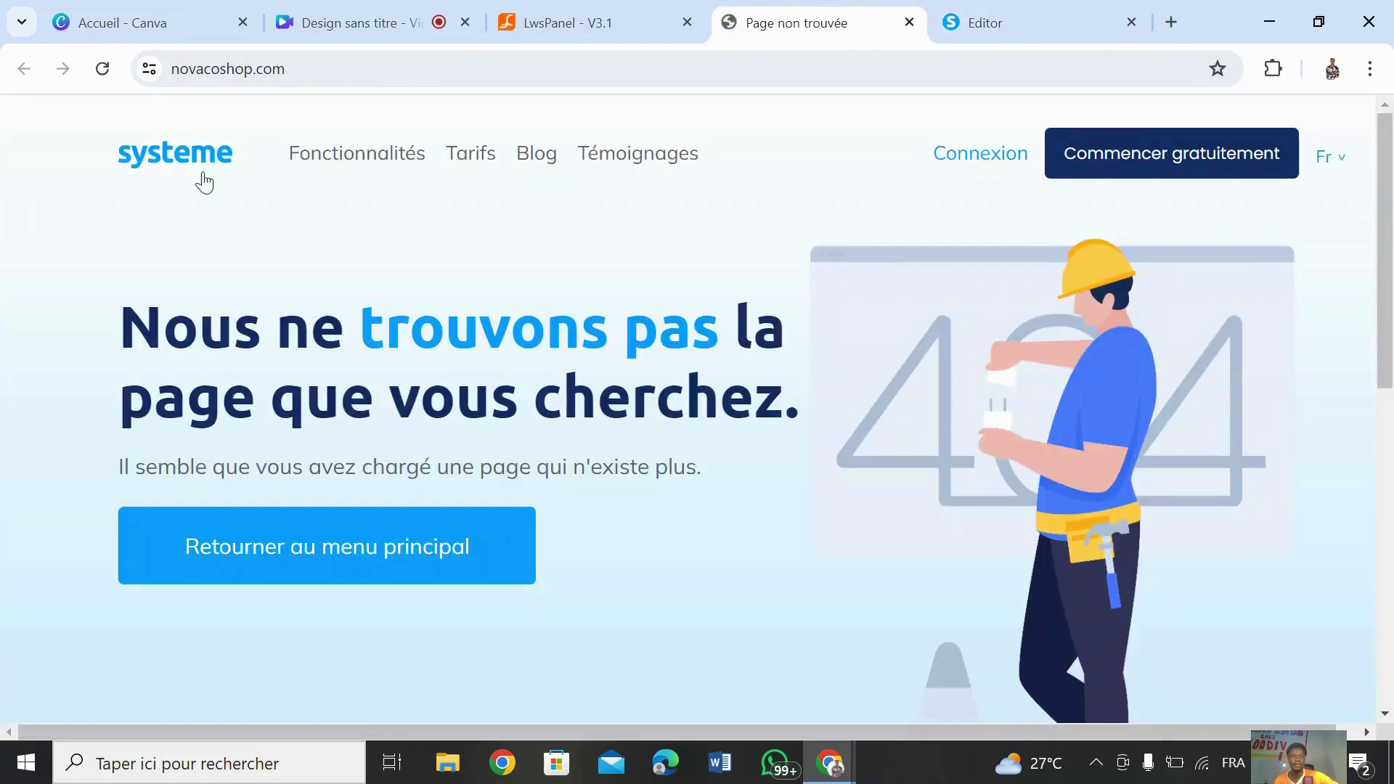
left_click(102, 69)
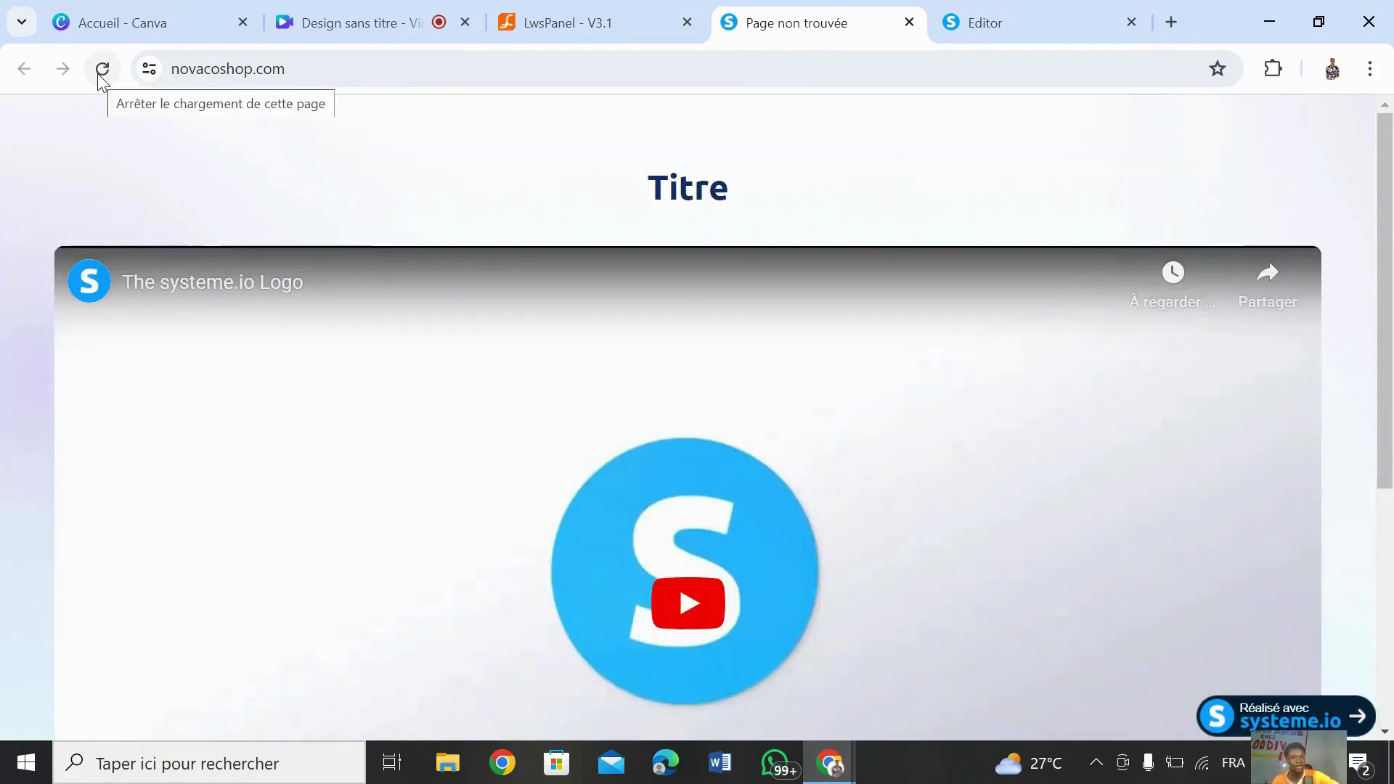
left_click_drag(1386, 218, 1388, 344)
scroll(709, 262, "up", 3)
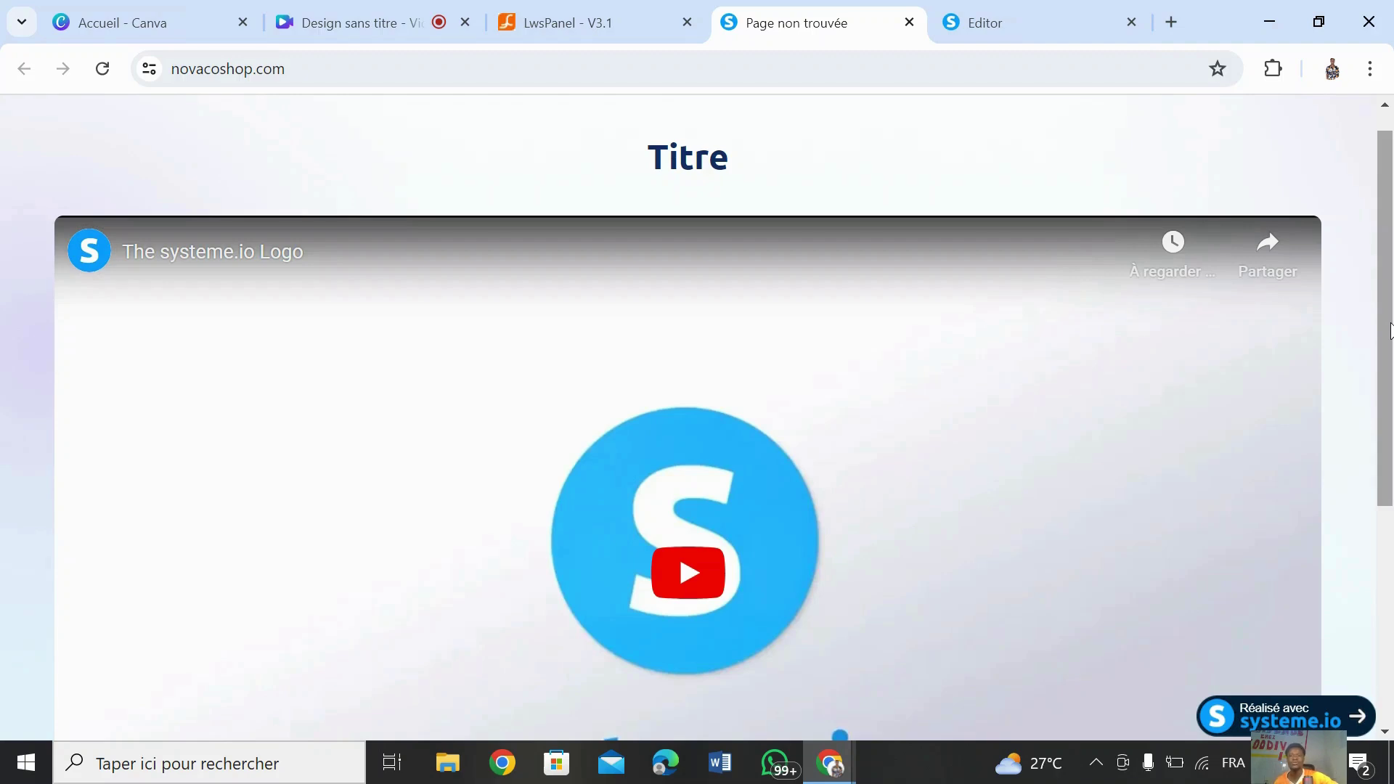
left_click(1061, 25)
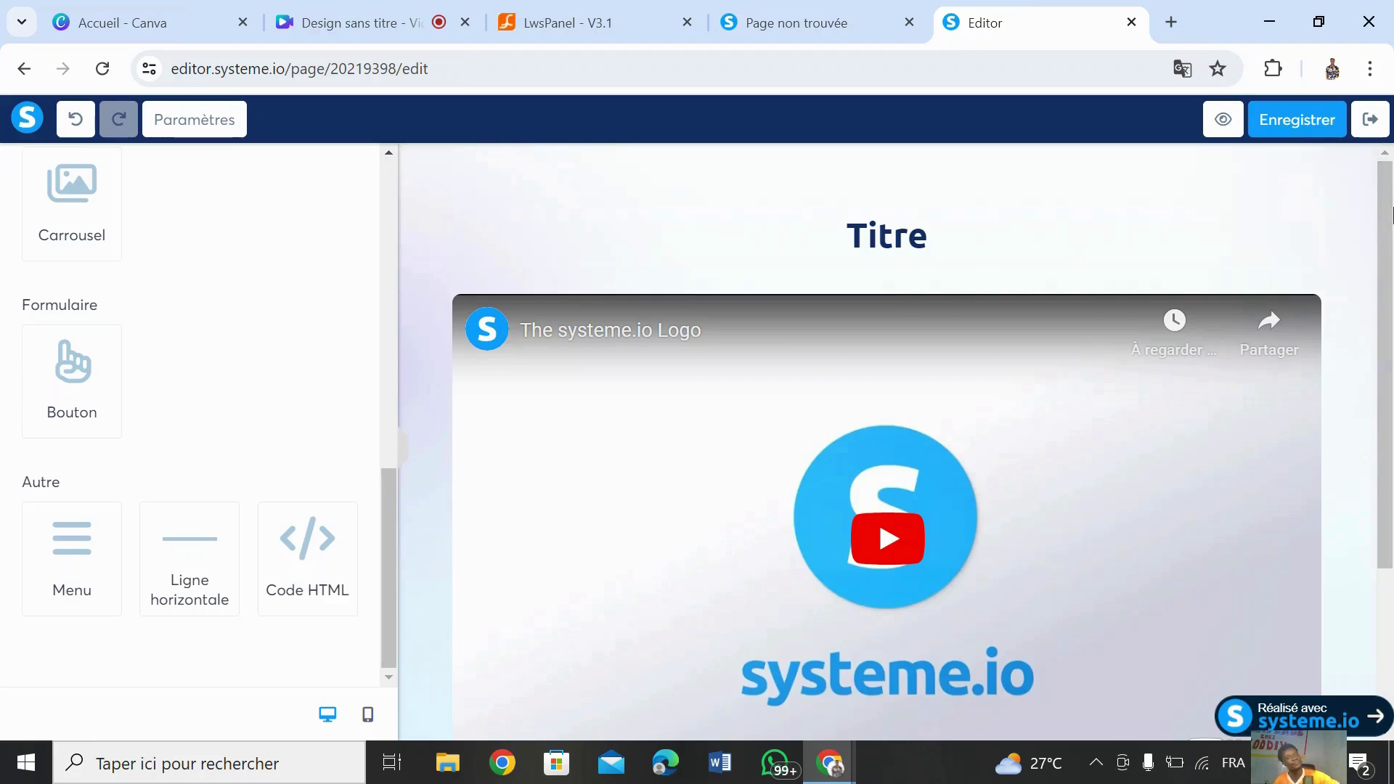
mouse_move(1392, 208)
left_mouse_down()
mouse_move(1393, 360)
mouse_move(1392, 203)
left_mouse_up()
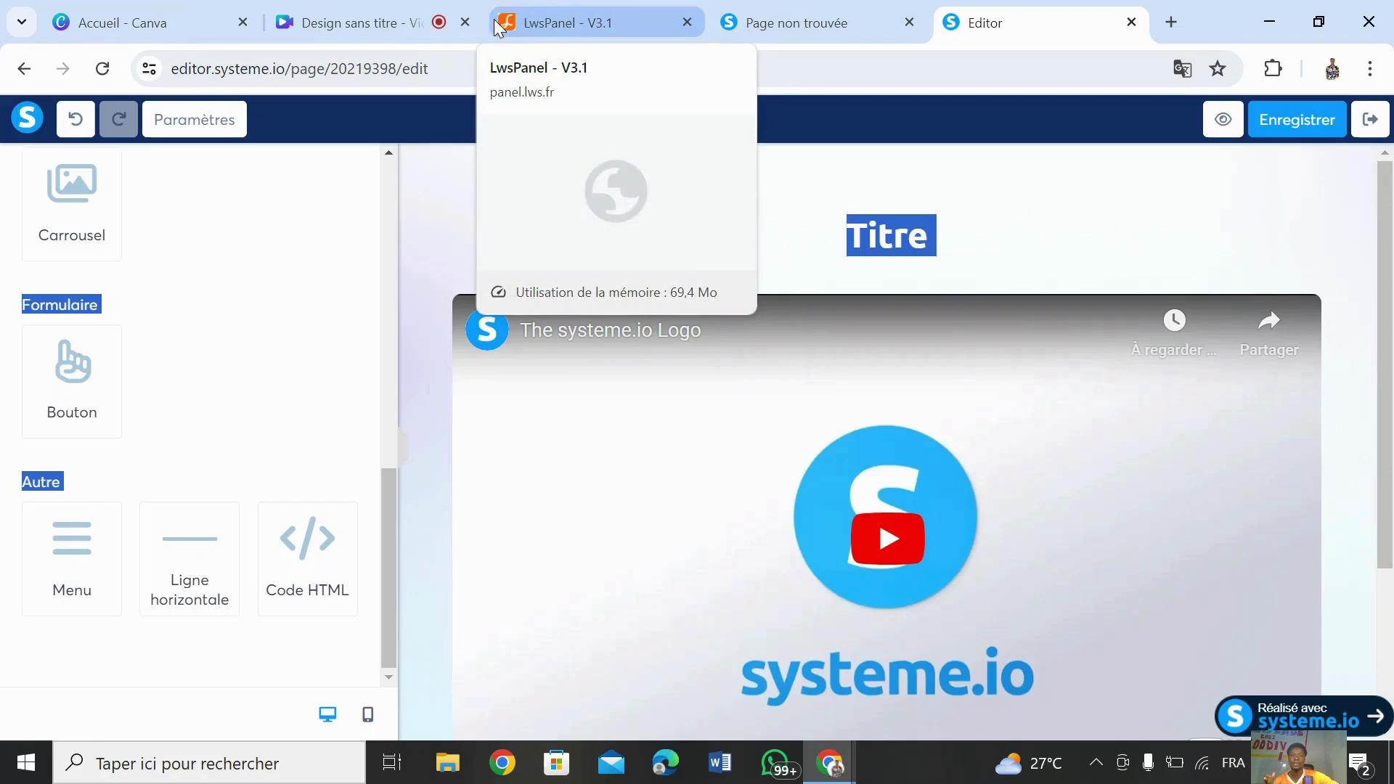
left_click(565, 23)
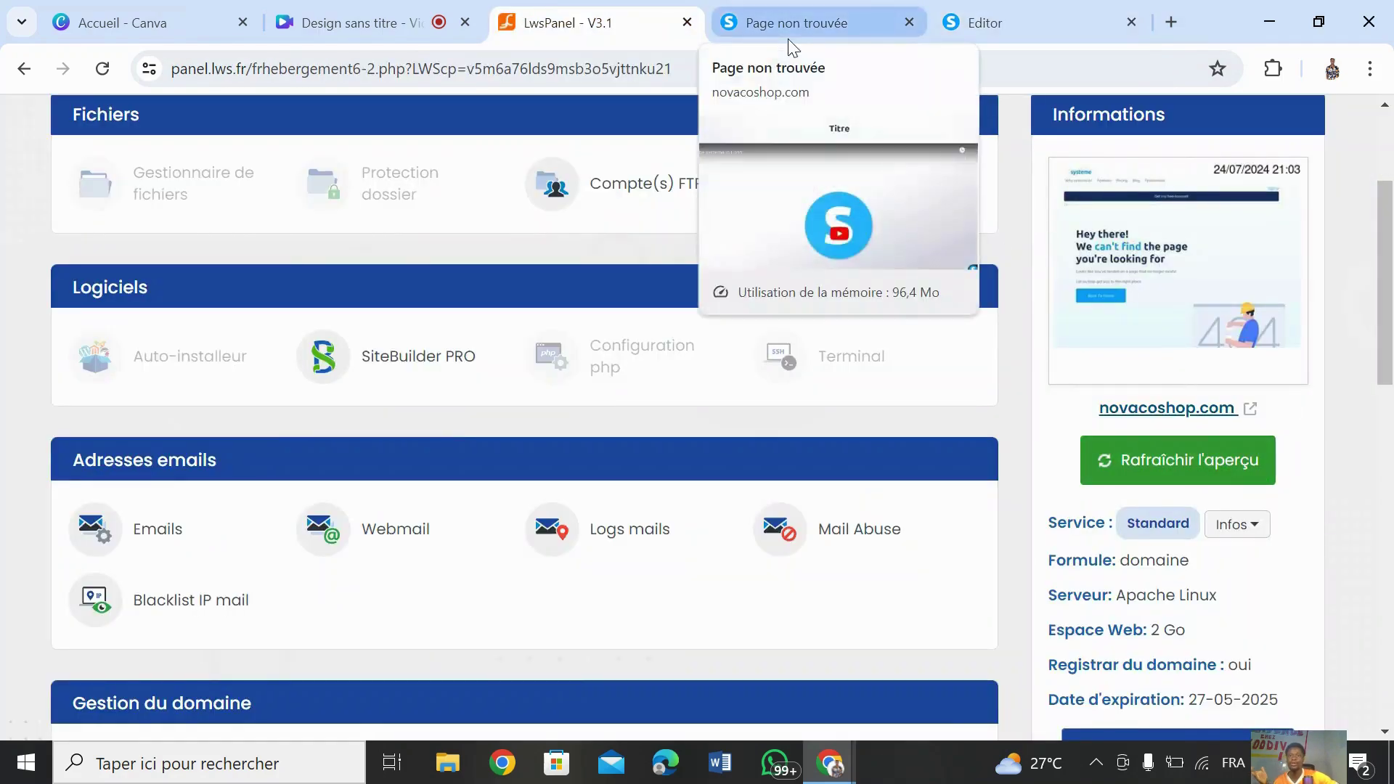
left_click(1029, 37)
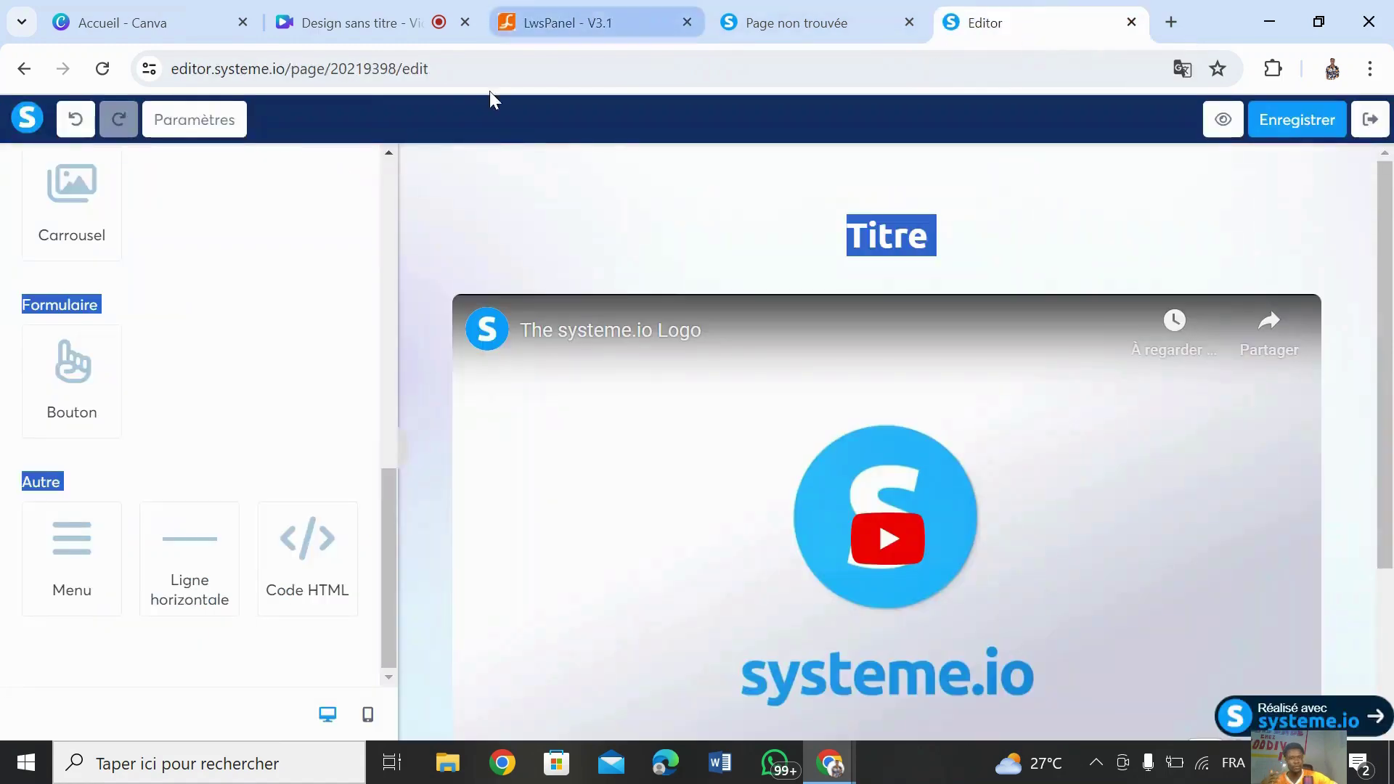
Step: View the section's settings and the form for saving it as a block, and close them without creating a block
left_click(413, 210)
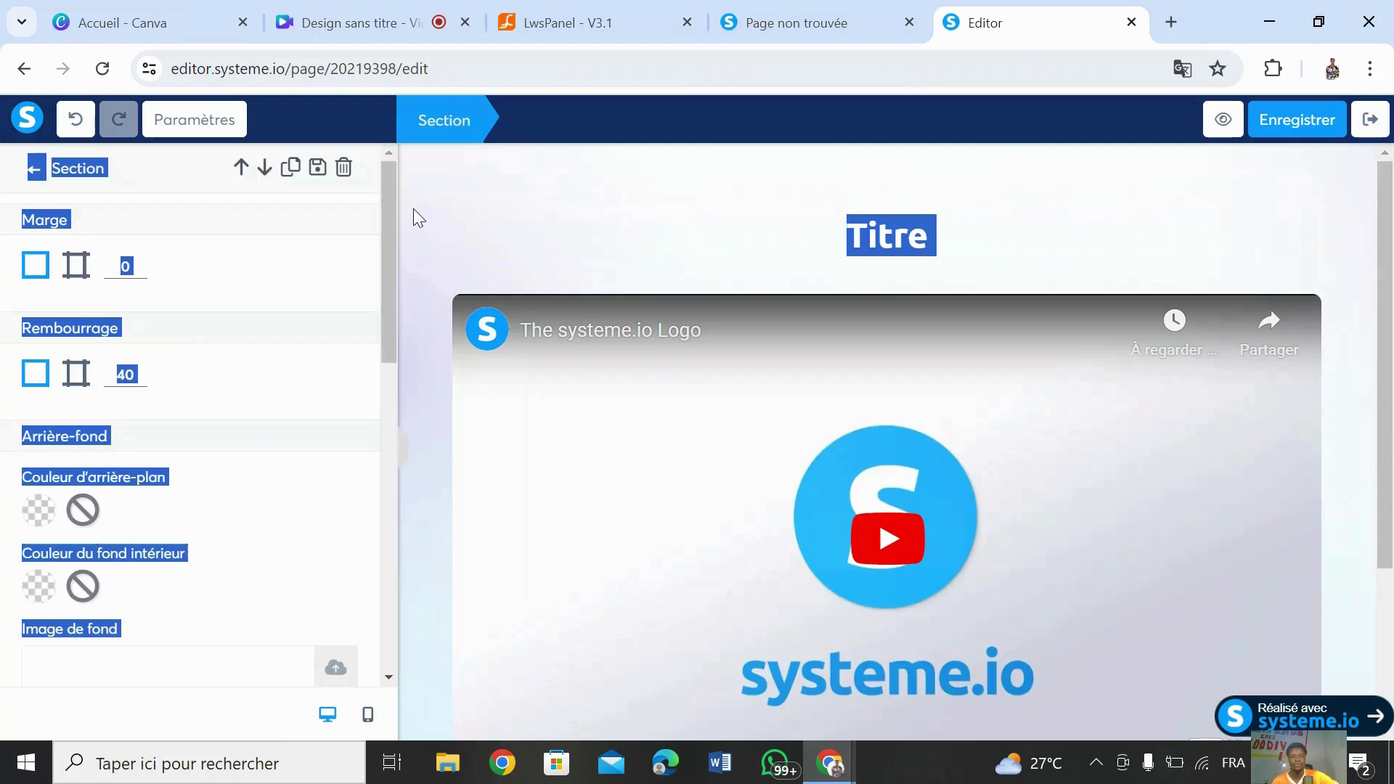
left_click(1361, 278)
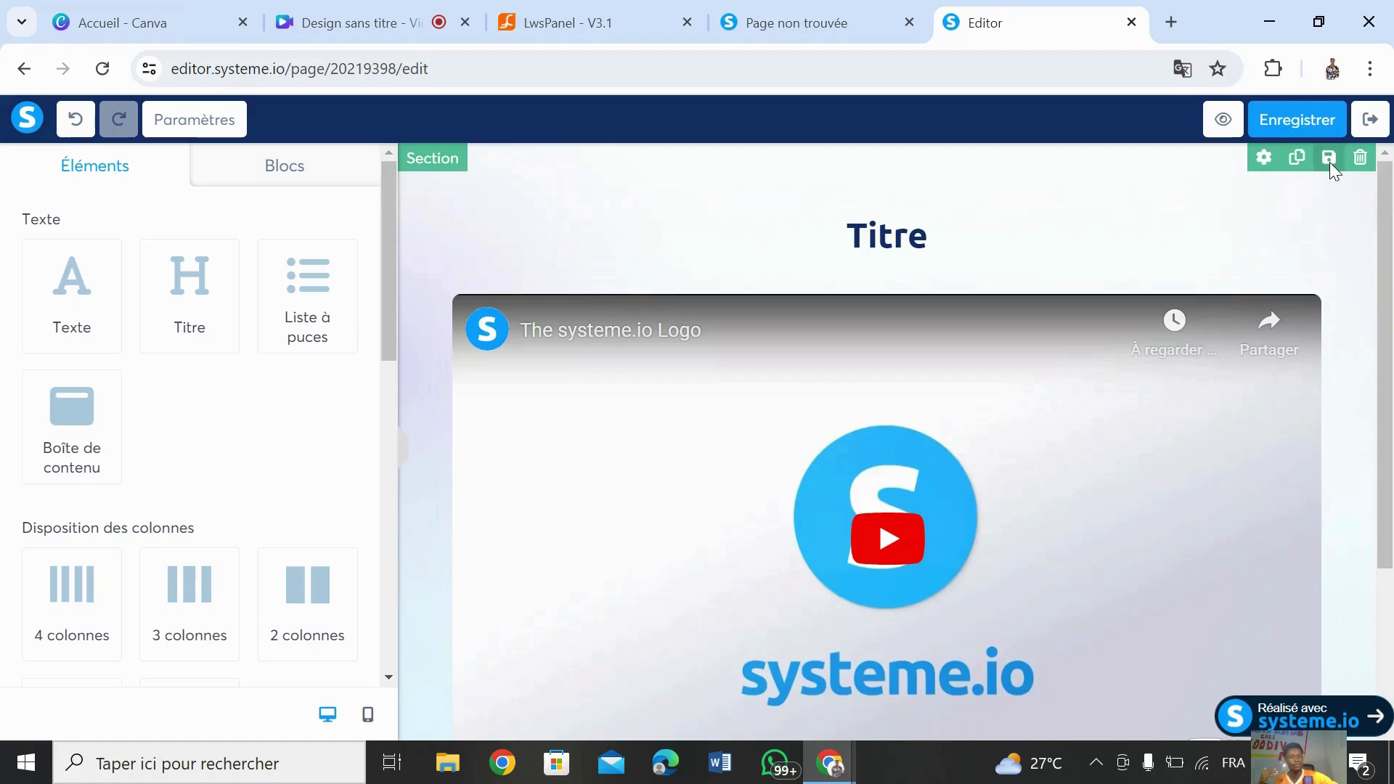
left_click(1330, 162)
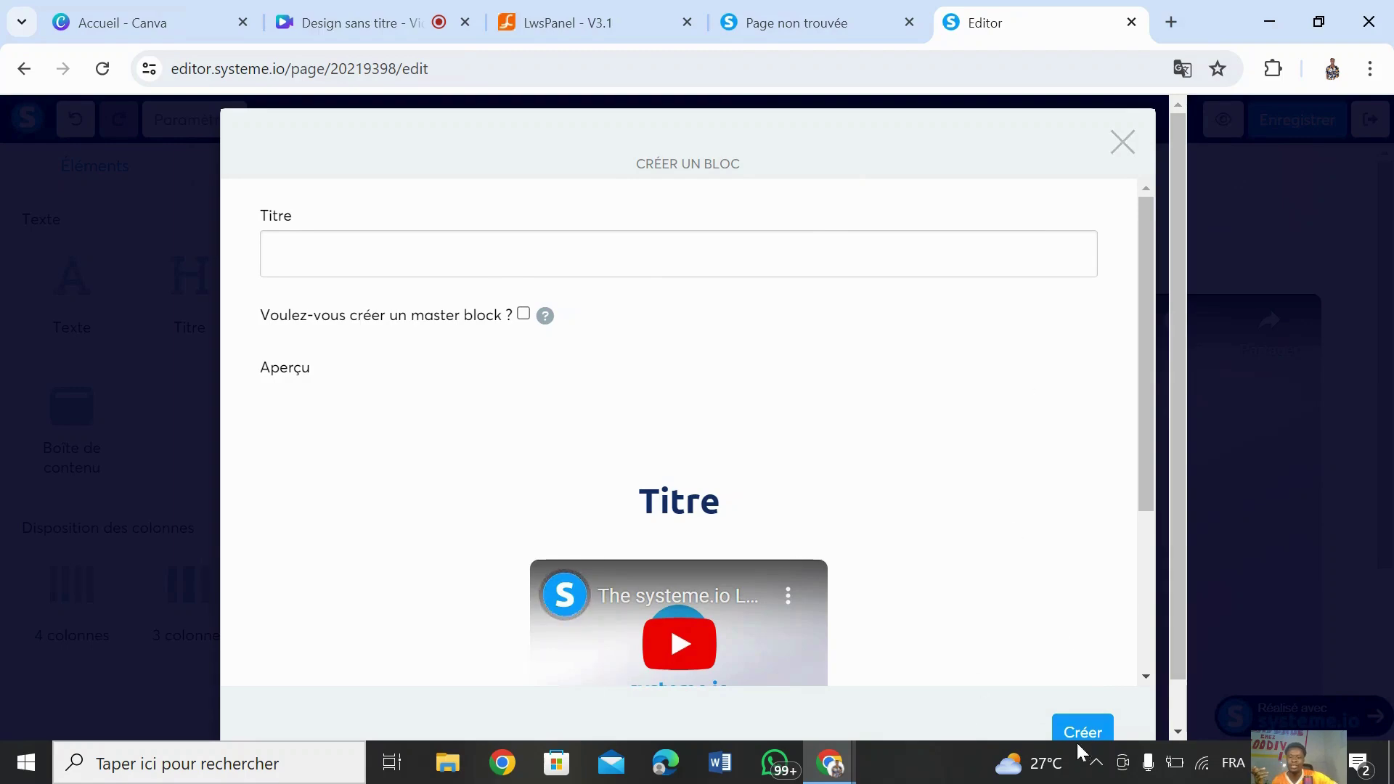
left_click(1122, 143)
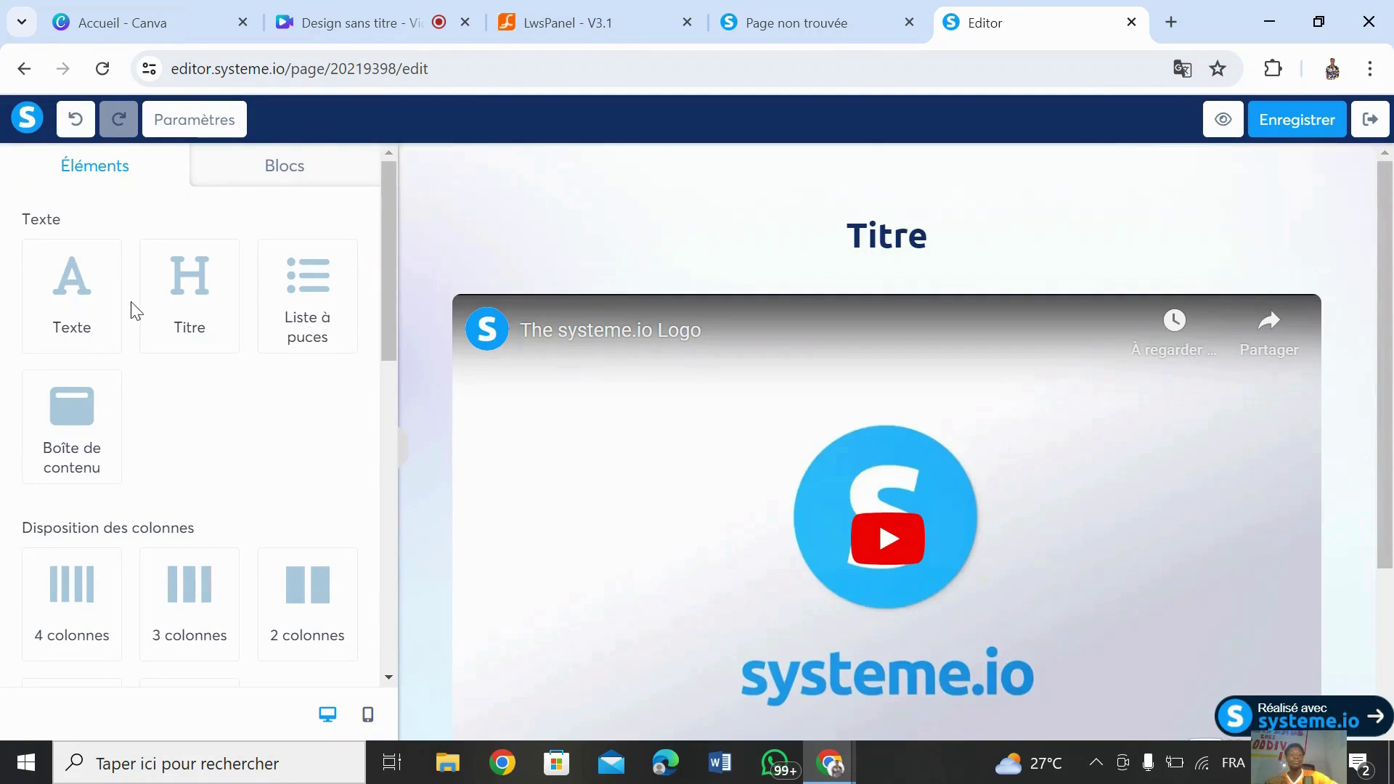
Step: Browse the personal saved blocks and insert the "VIV" block into the page below the button's section
left_click(299, 172)
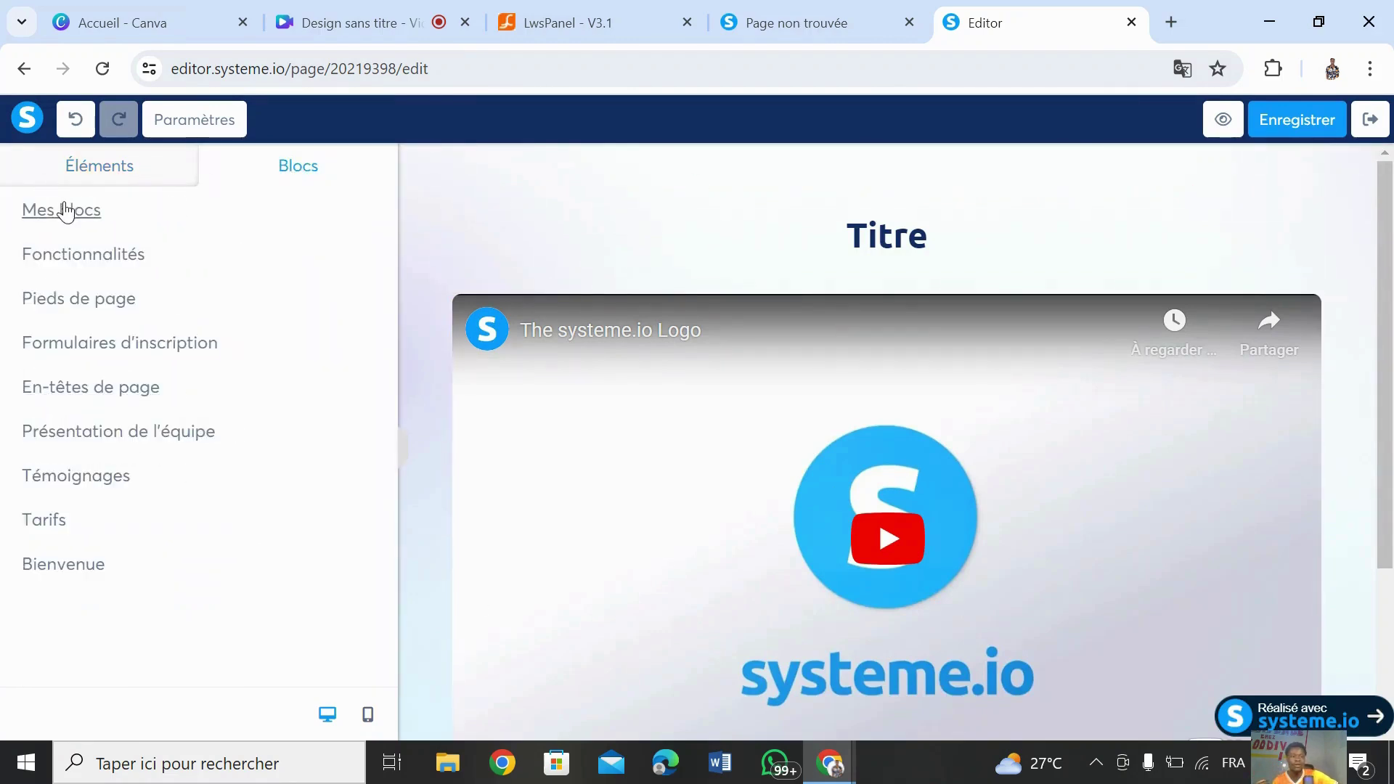
left_click(69, 212)
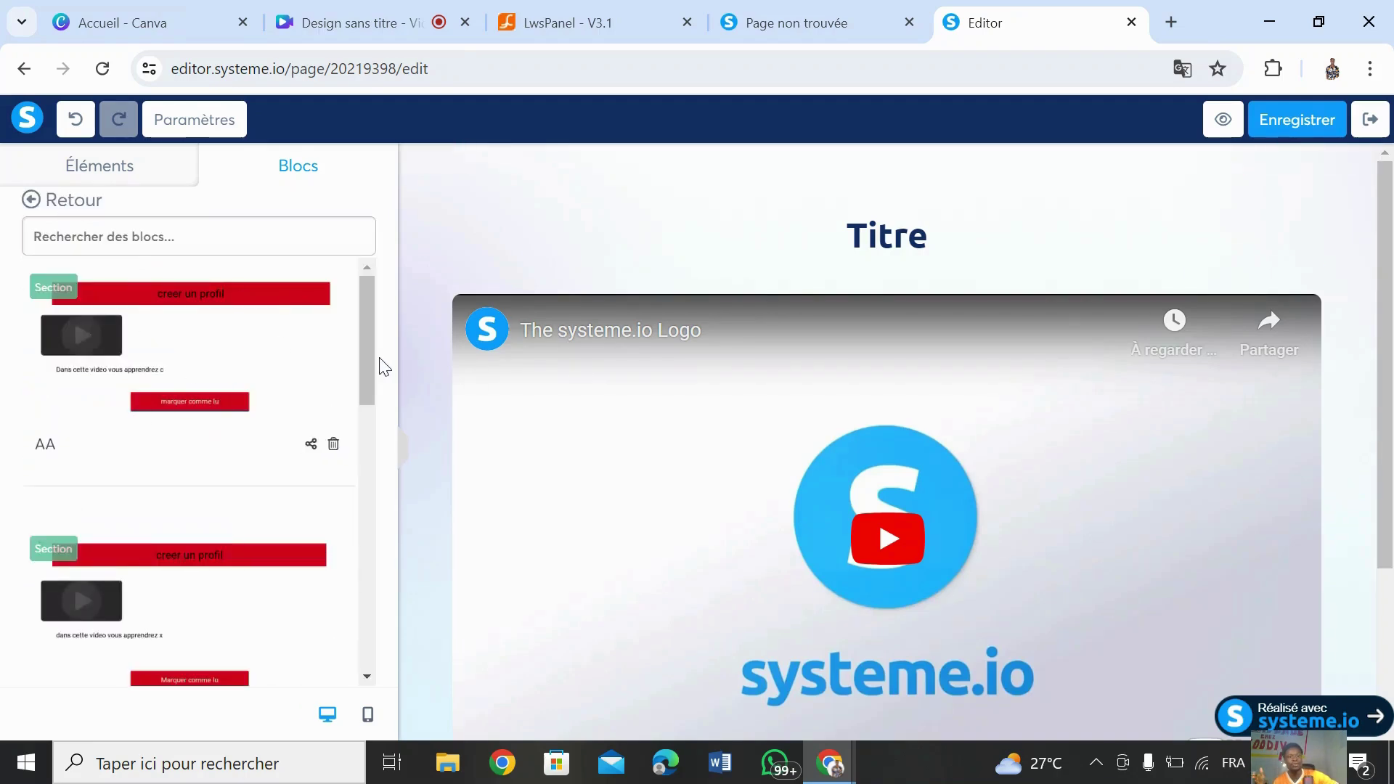
left_click_drag(374, 352, 233, 383)
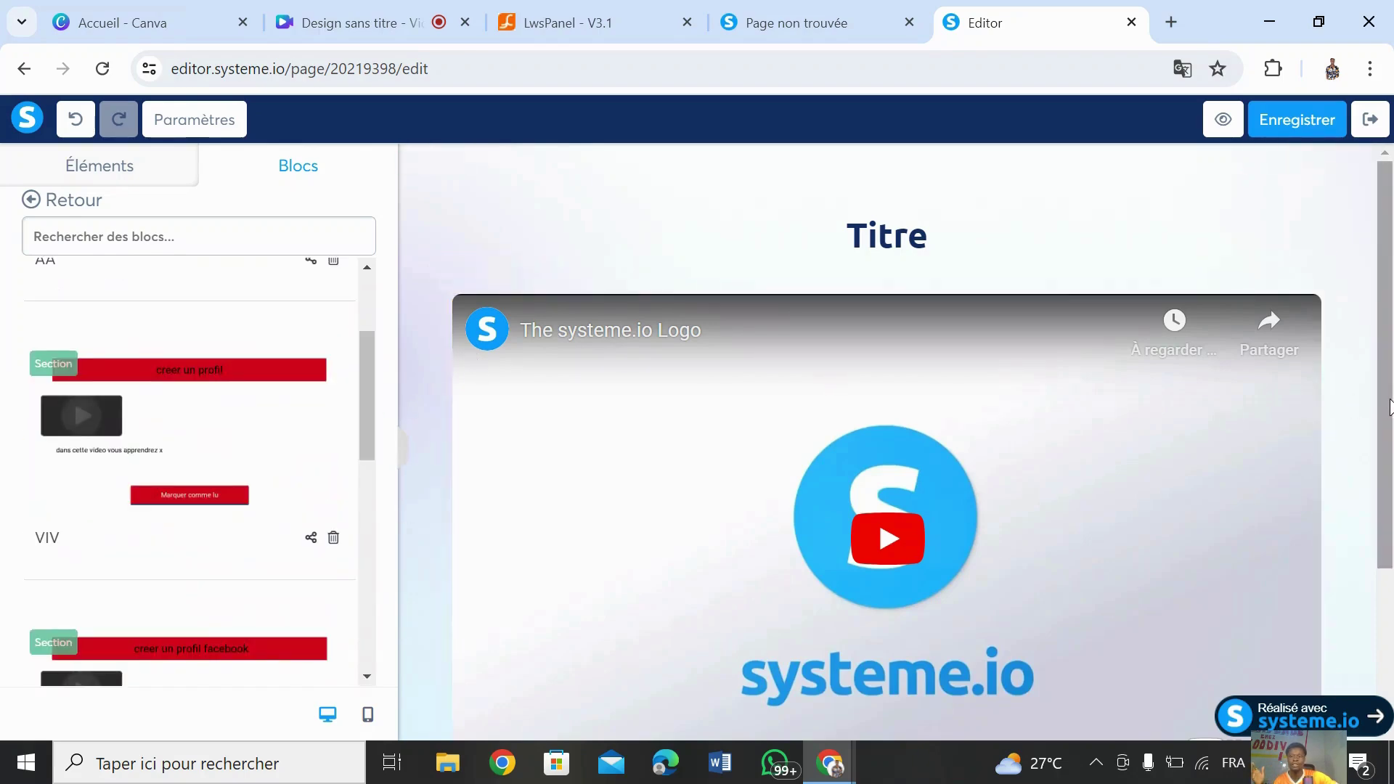
left_click_drag(180, 460, 896, 296)
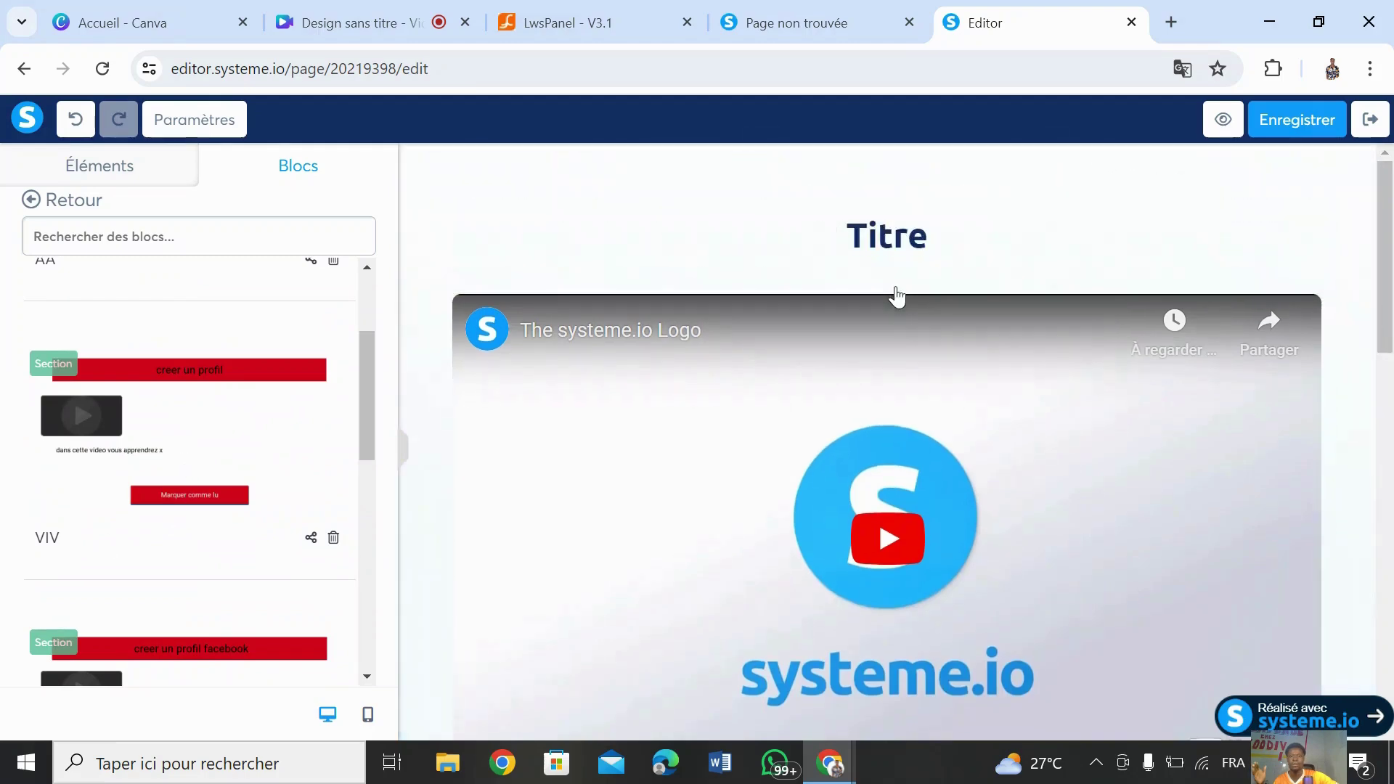
Step: Review the inserted "VIV" block, delete its "creer un profil" section from the 404 page, and save the page
scroll(895, 296, "down", 8)
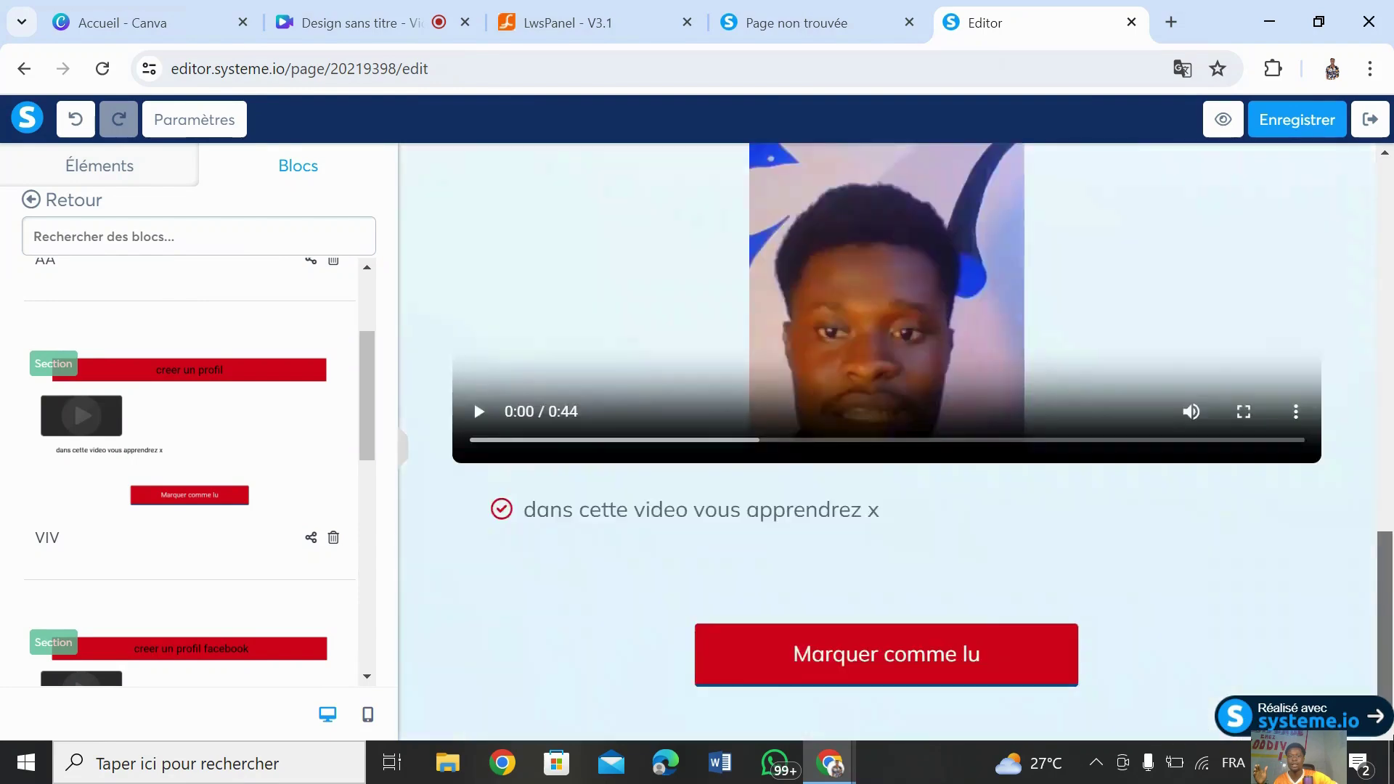
scroll(950, 514, "up", 5)
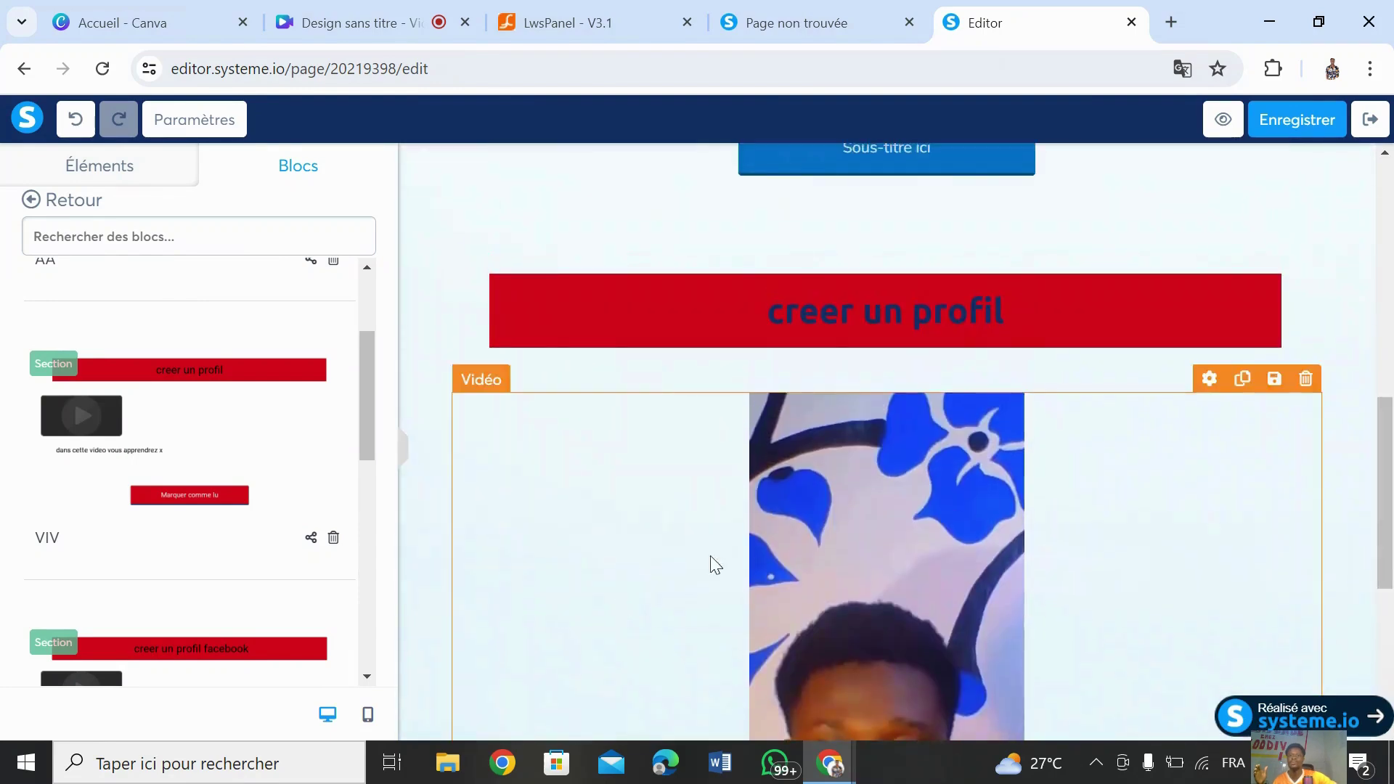
left_click_drag(1382, 531, 1382, 670)
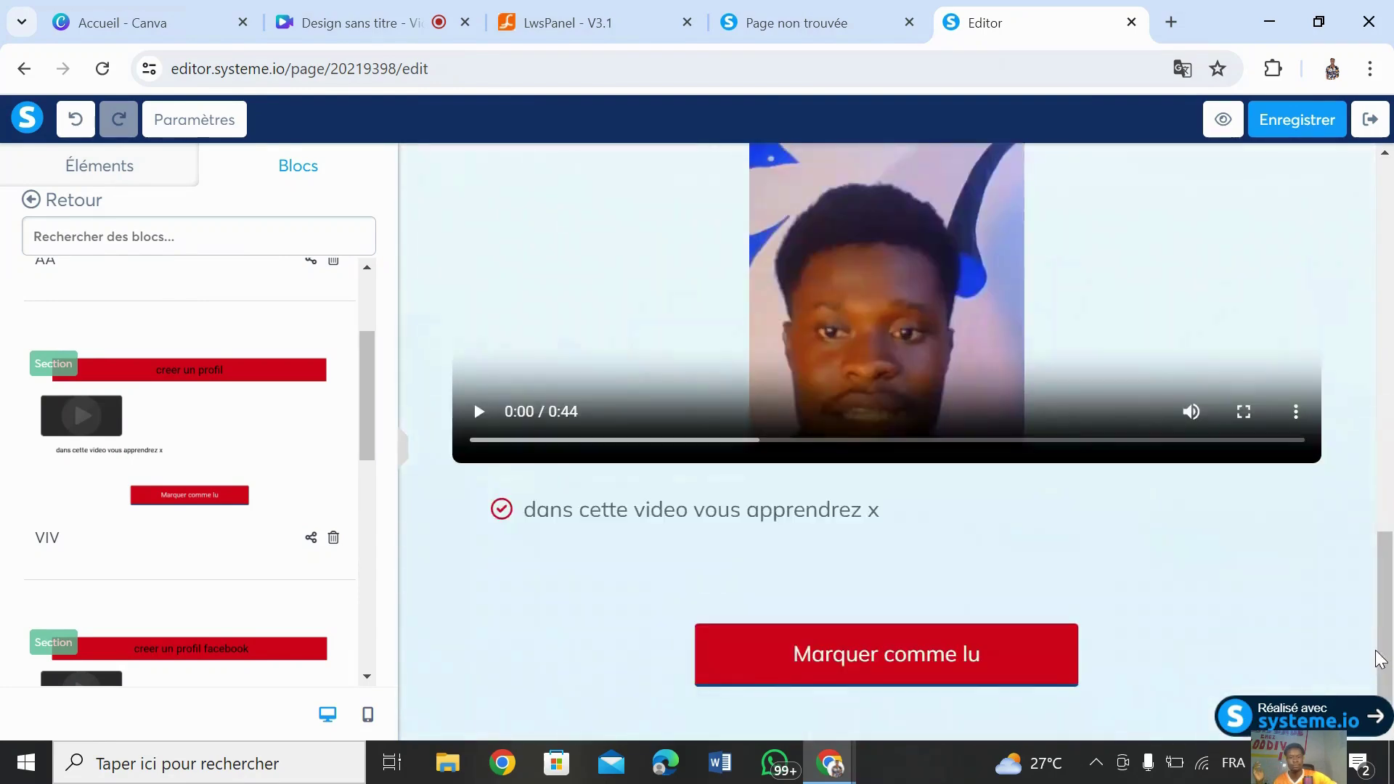
scroll(1328, 380, "up", 8)
scroll(1329, 436, "down", 3)
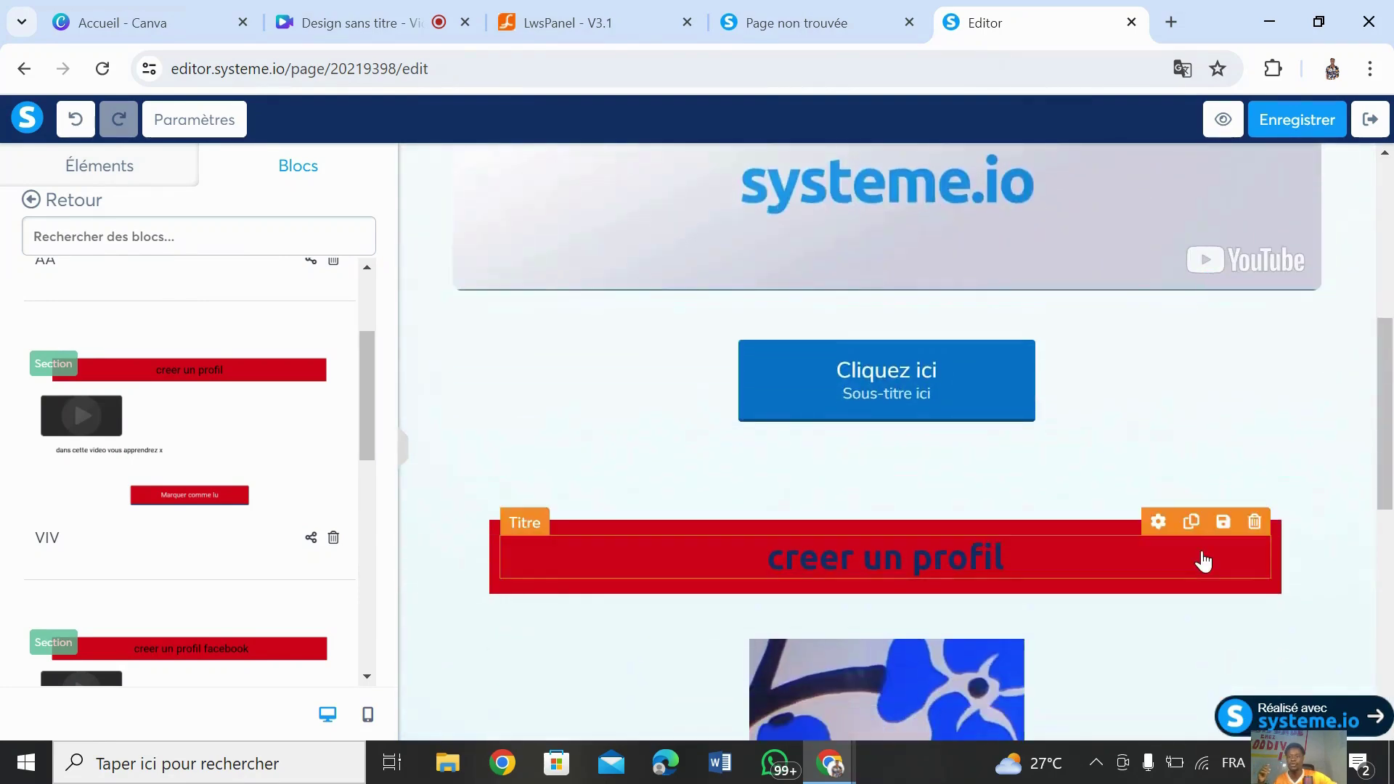
left_click(1360, 465)
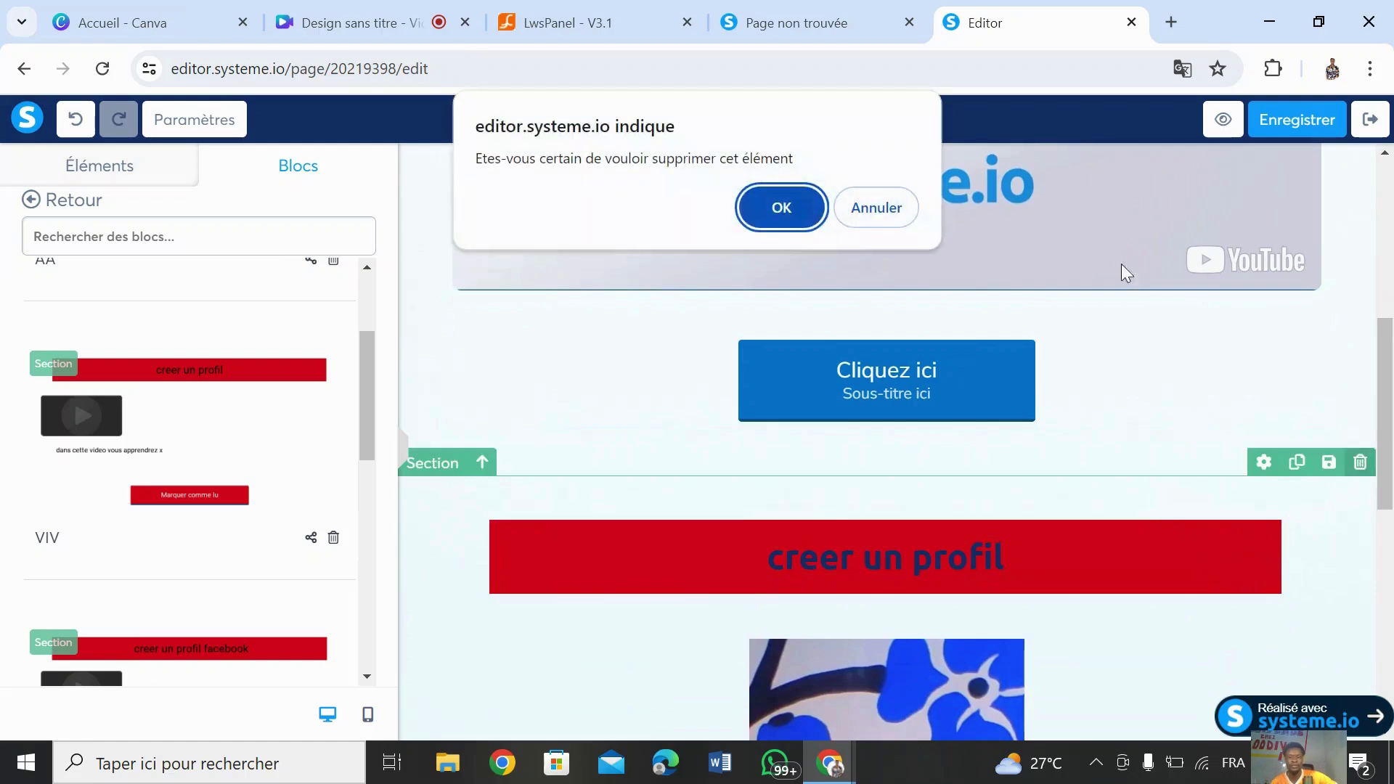
left_click(756, 211)
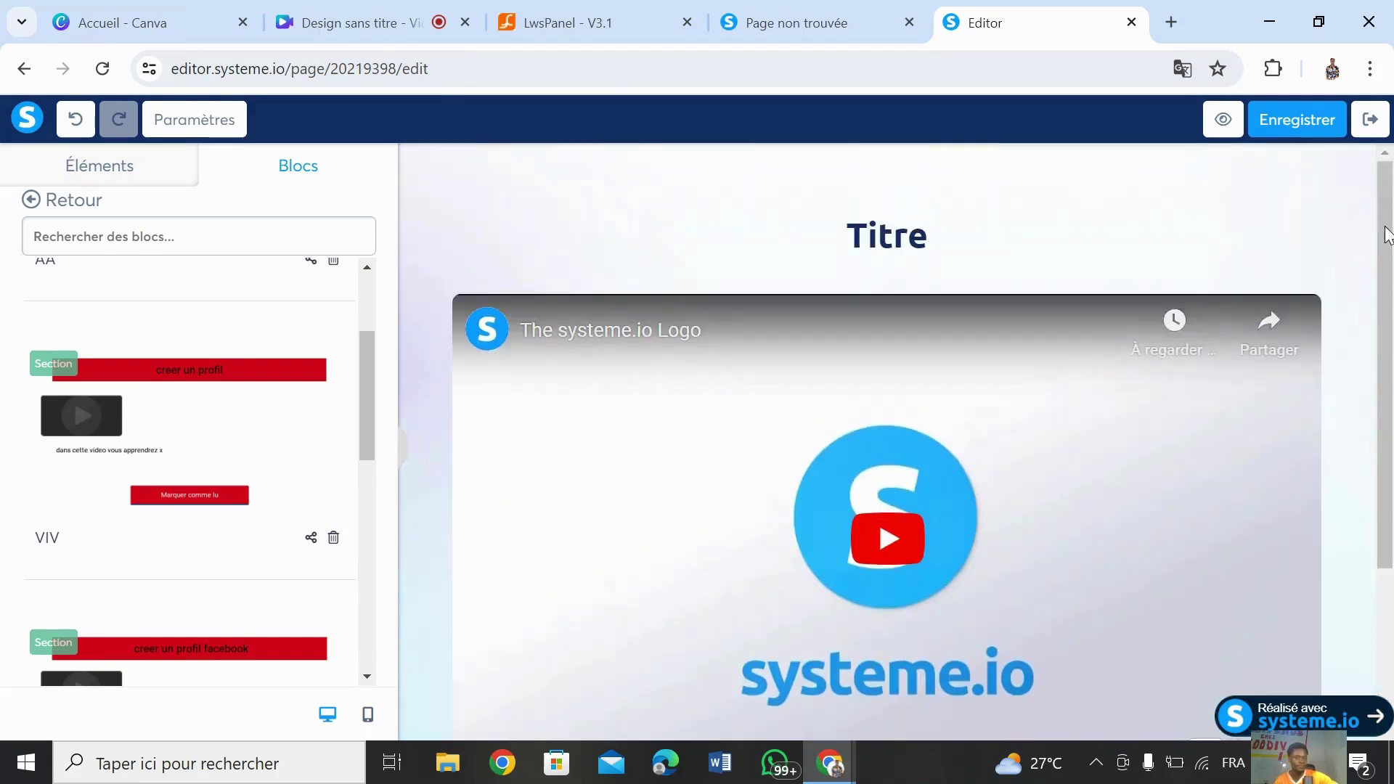
scroll(1386, 232, "up", 3)
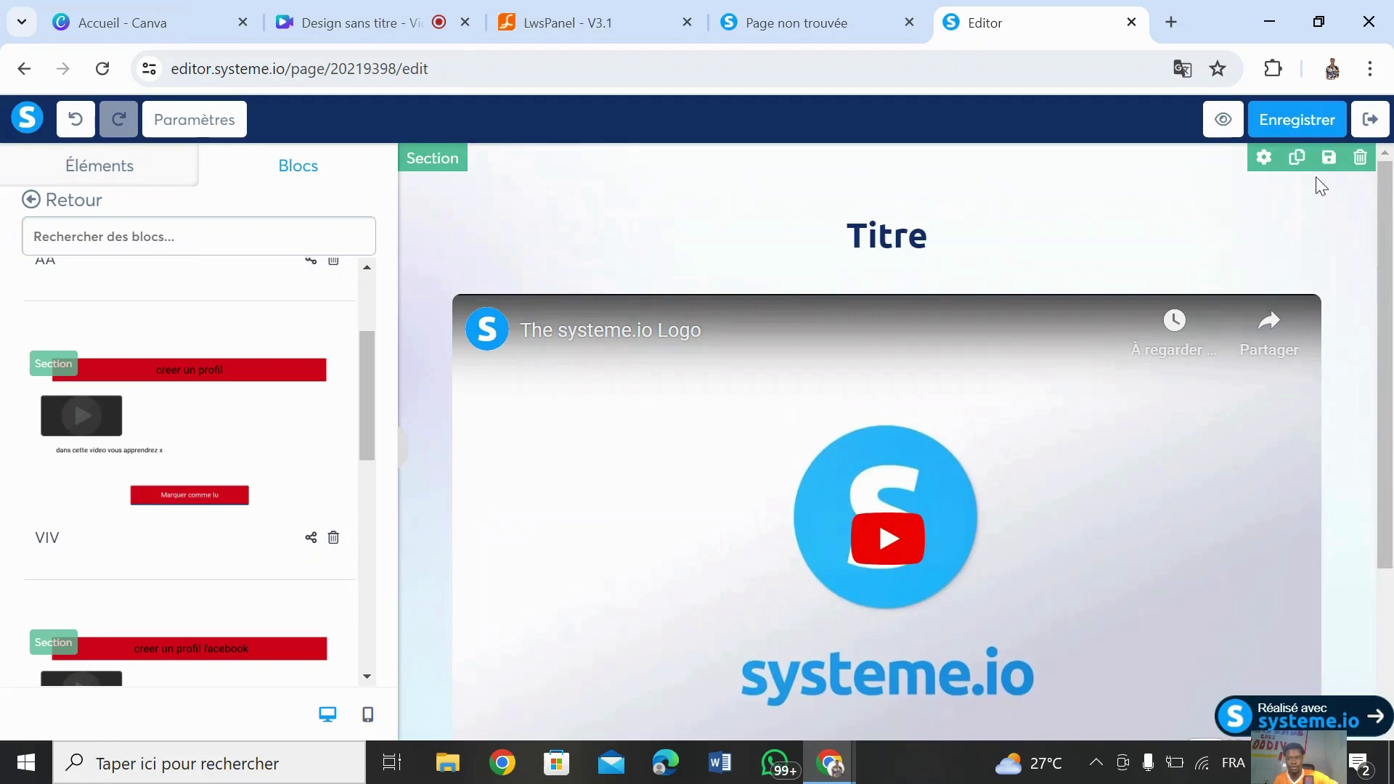
left_click(1303, 122)
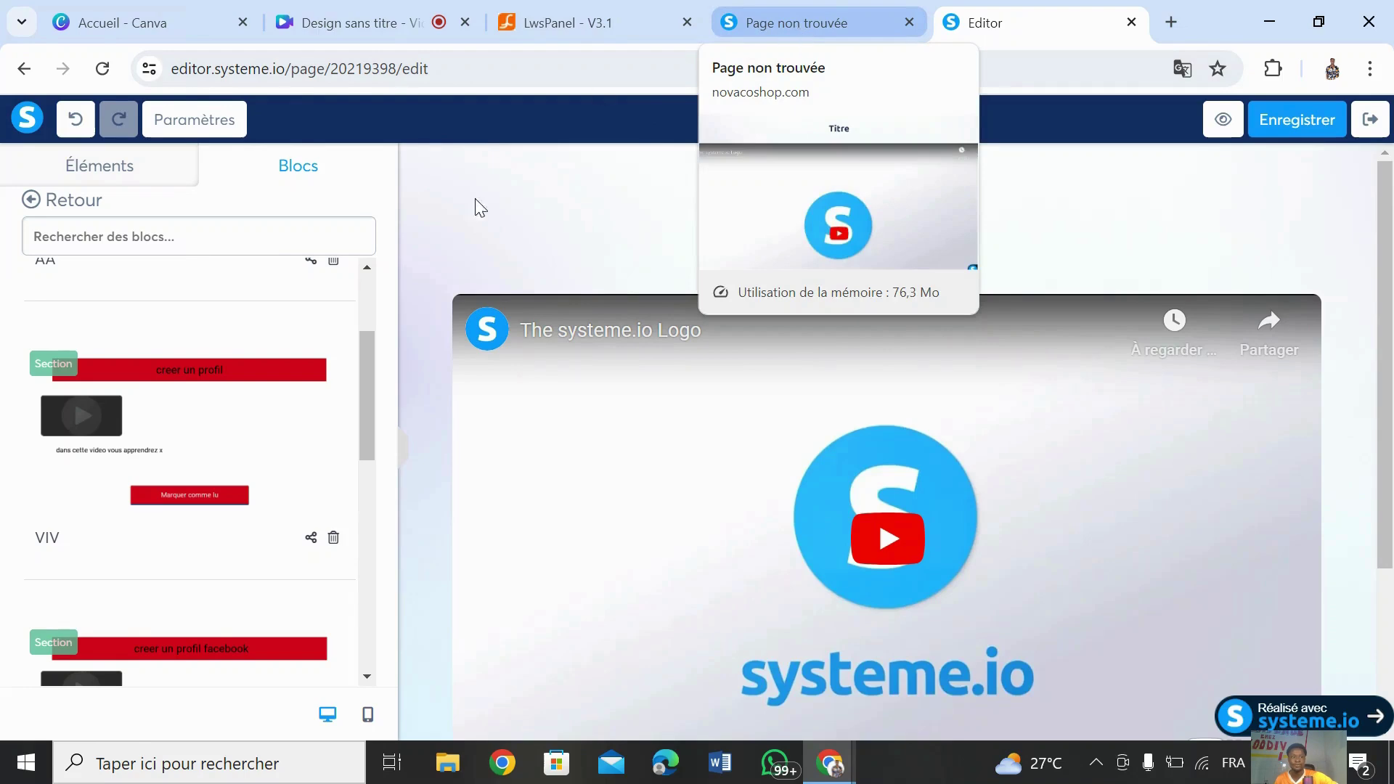
Step: Set the page title to "Accueil" in the page settings and save the page
left_click(191, 138)
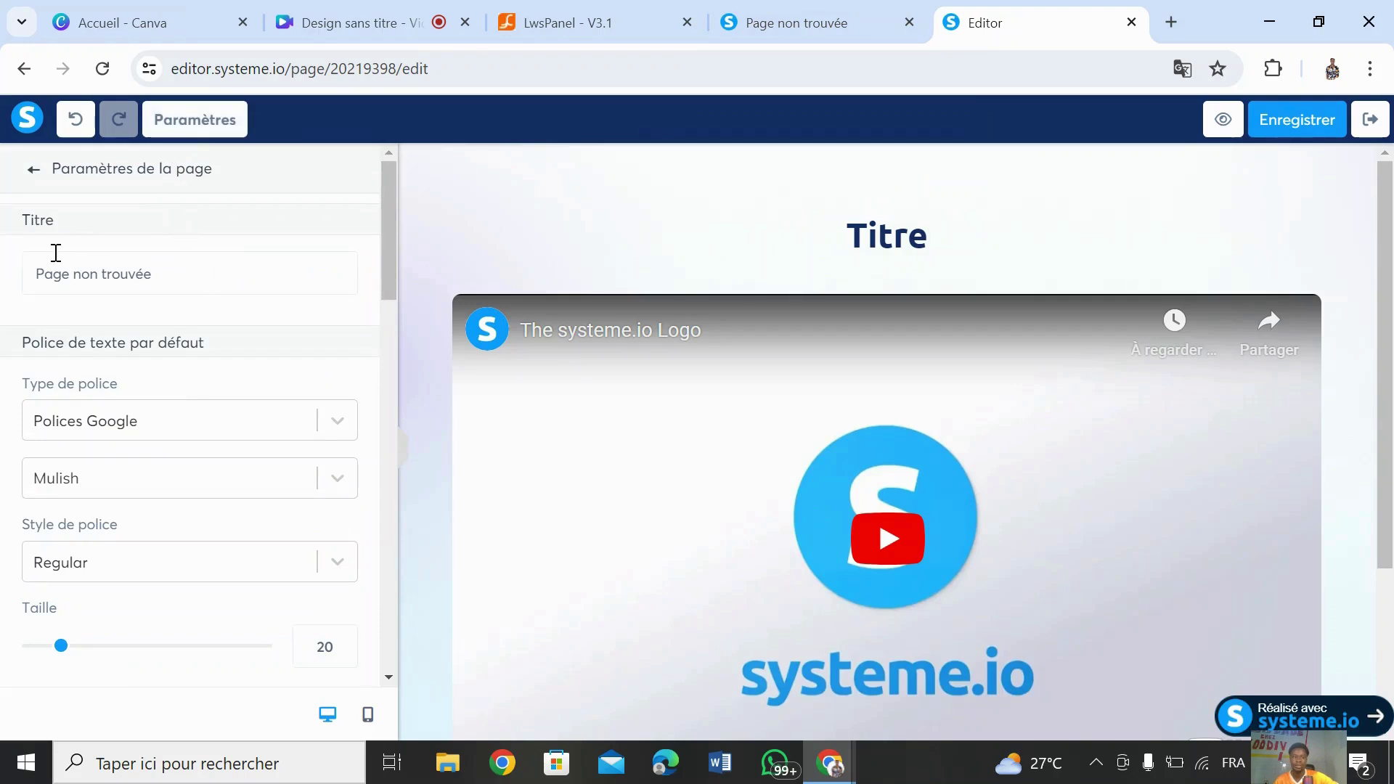
left_click_drag(165, 277, 3, 298)
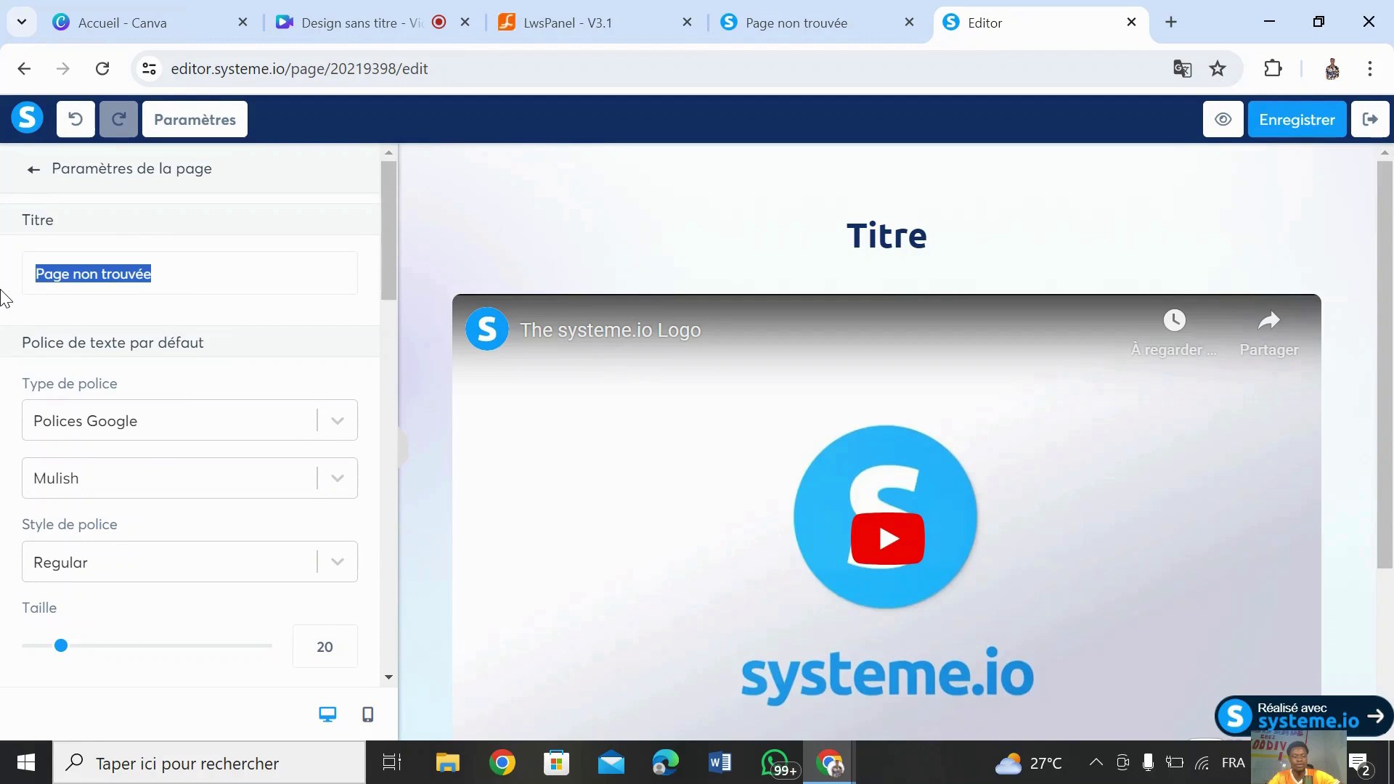
type("Accueil")
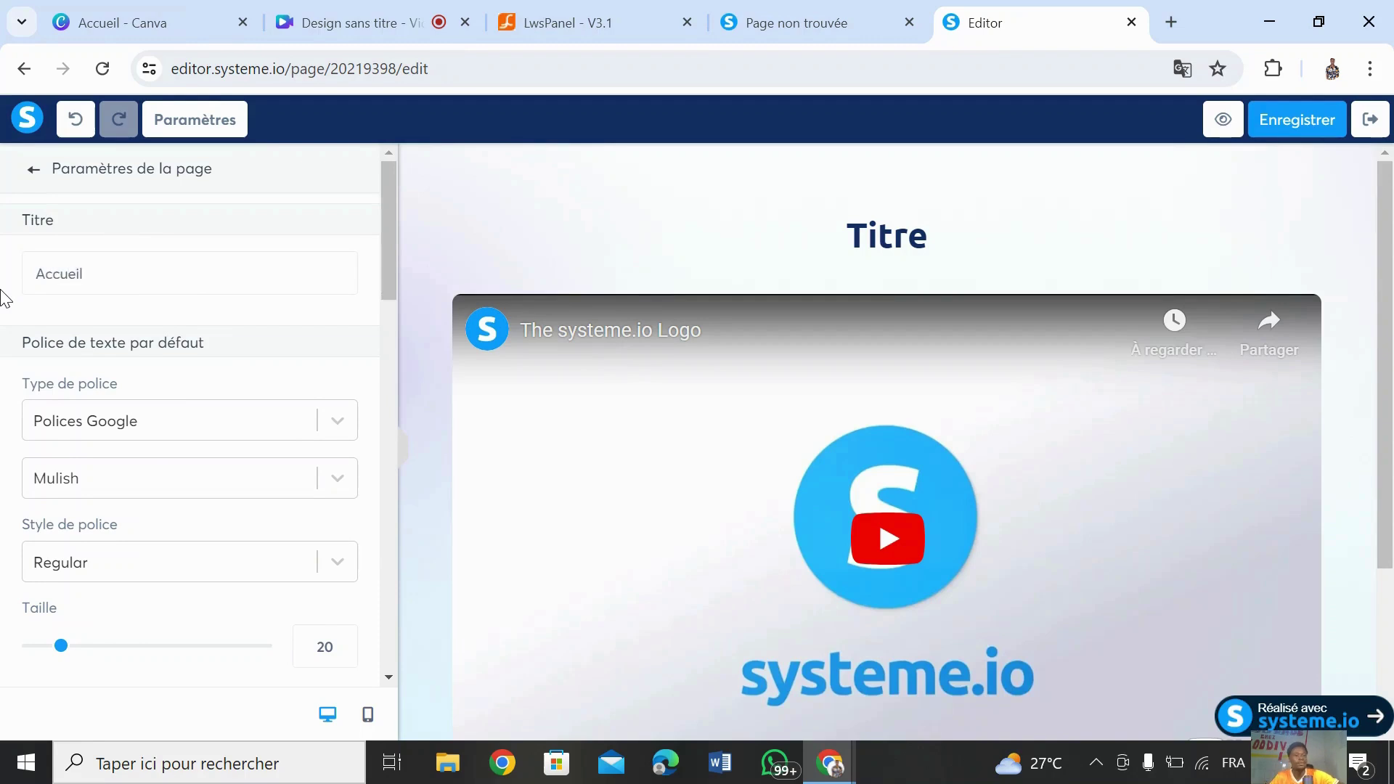
left_click(1283, 116)
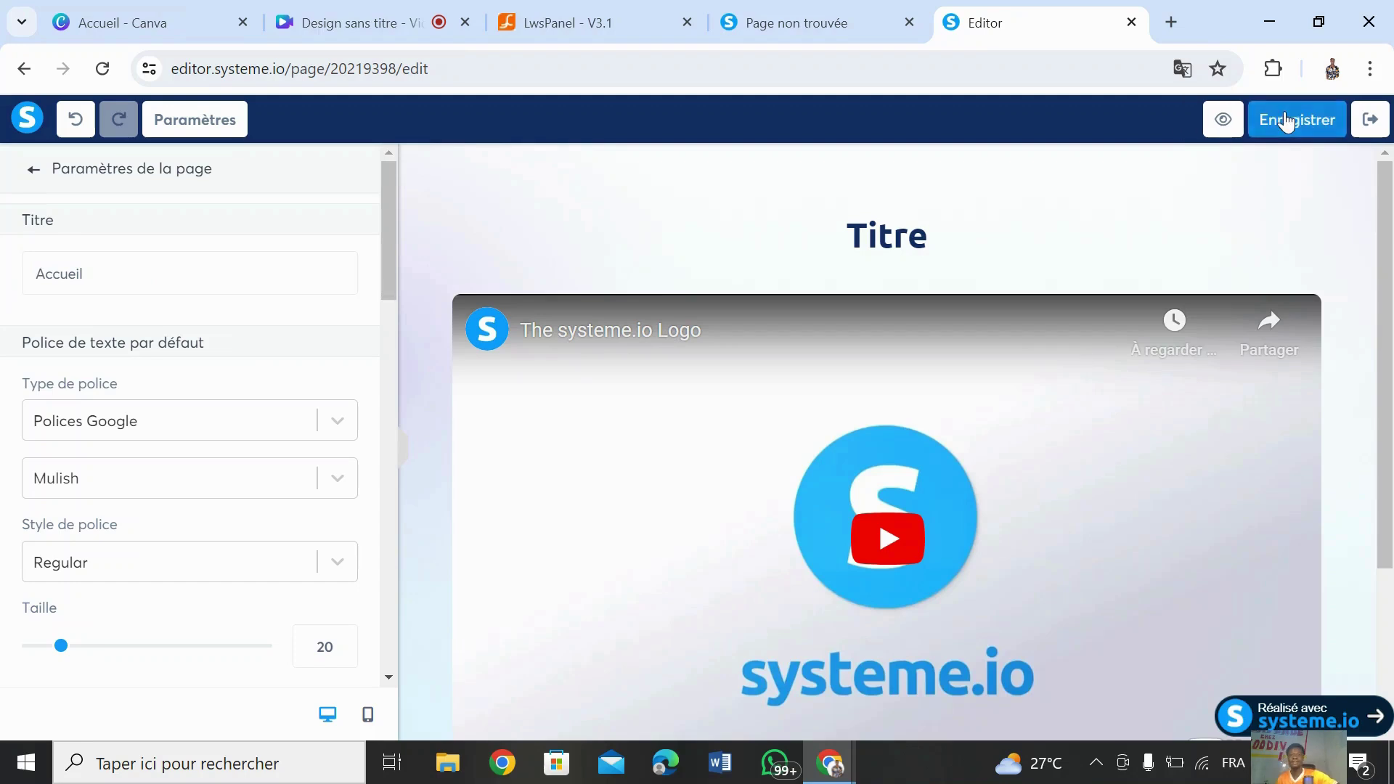
Step: Reload the live novacoshop.com page to check its browser title, and return to the page editor
left_click(840, 16)
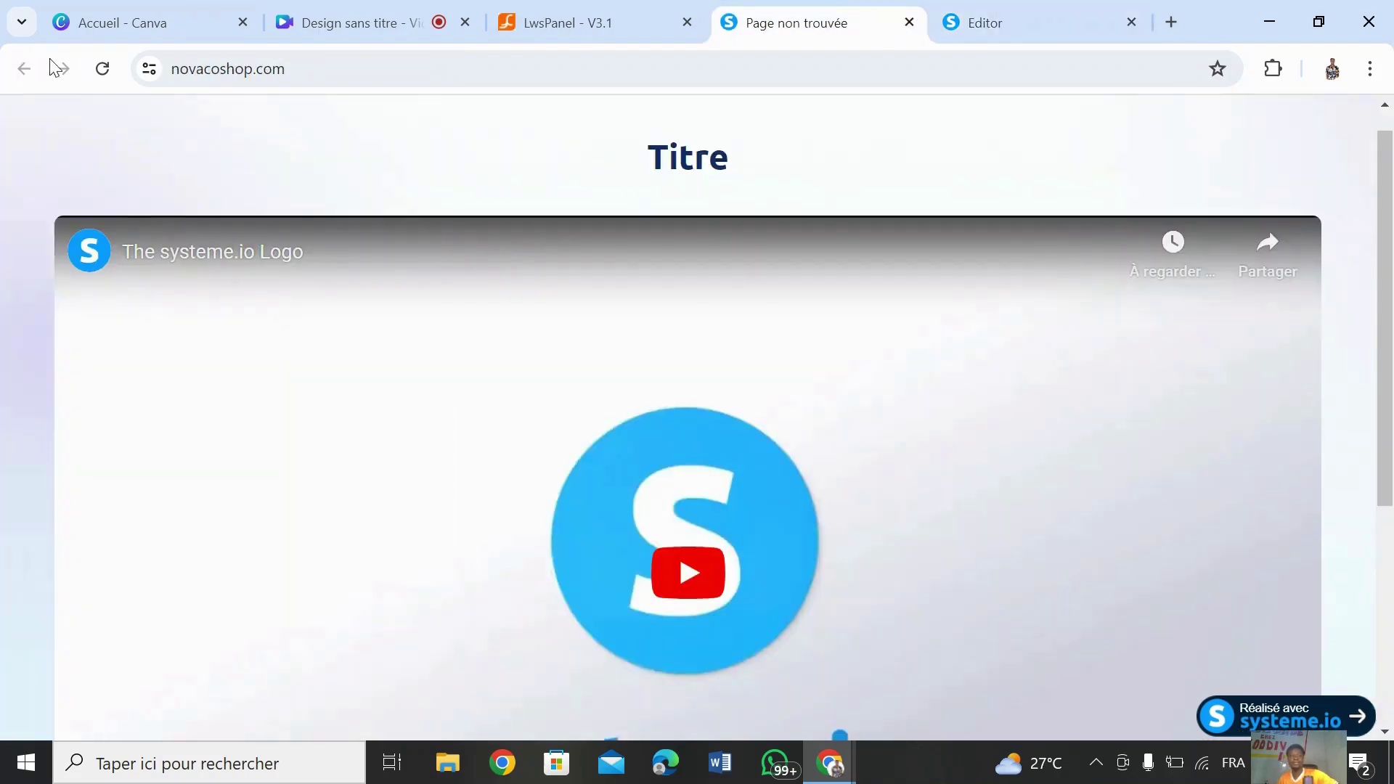
left_click(119, 70)
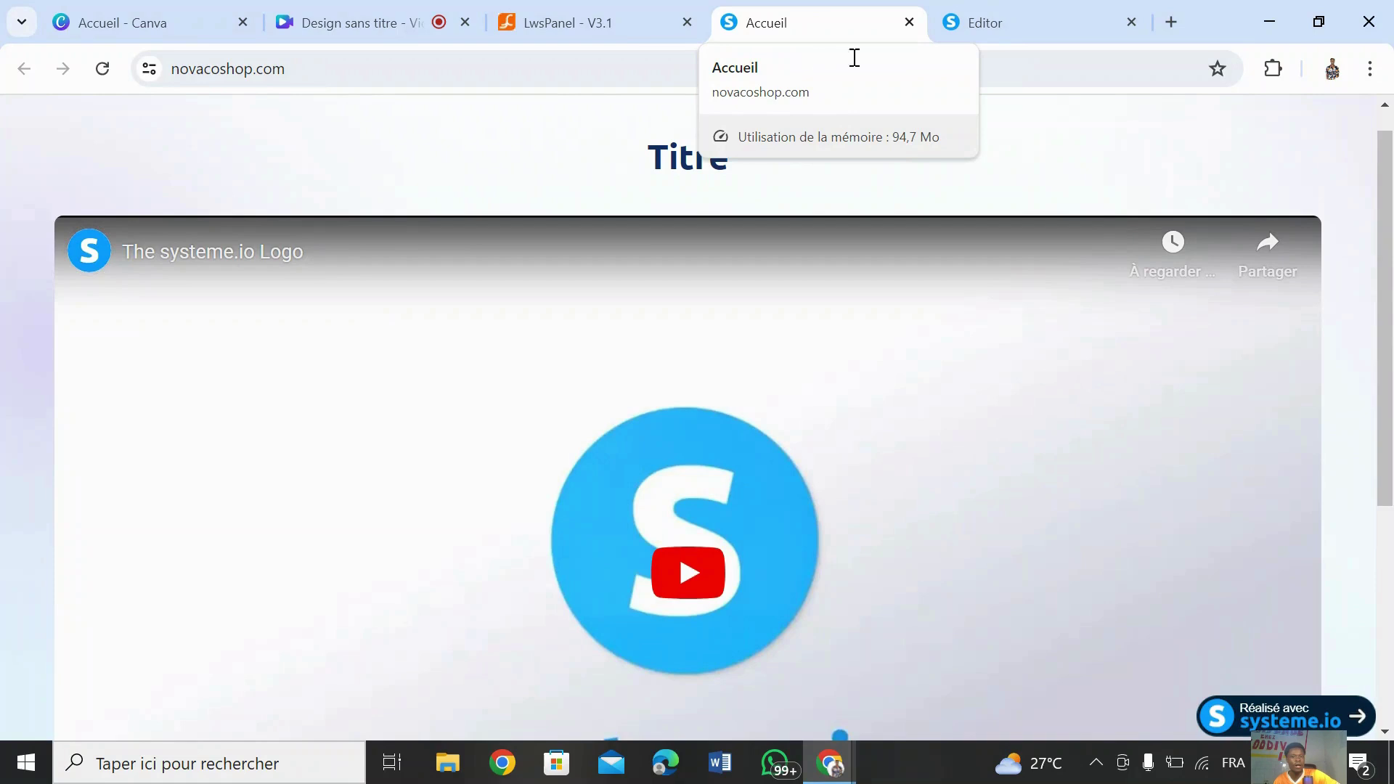
left_click(999, 32)
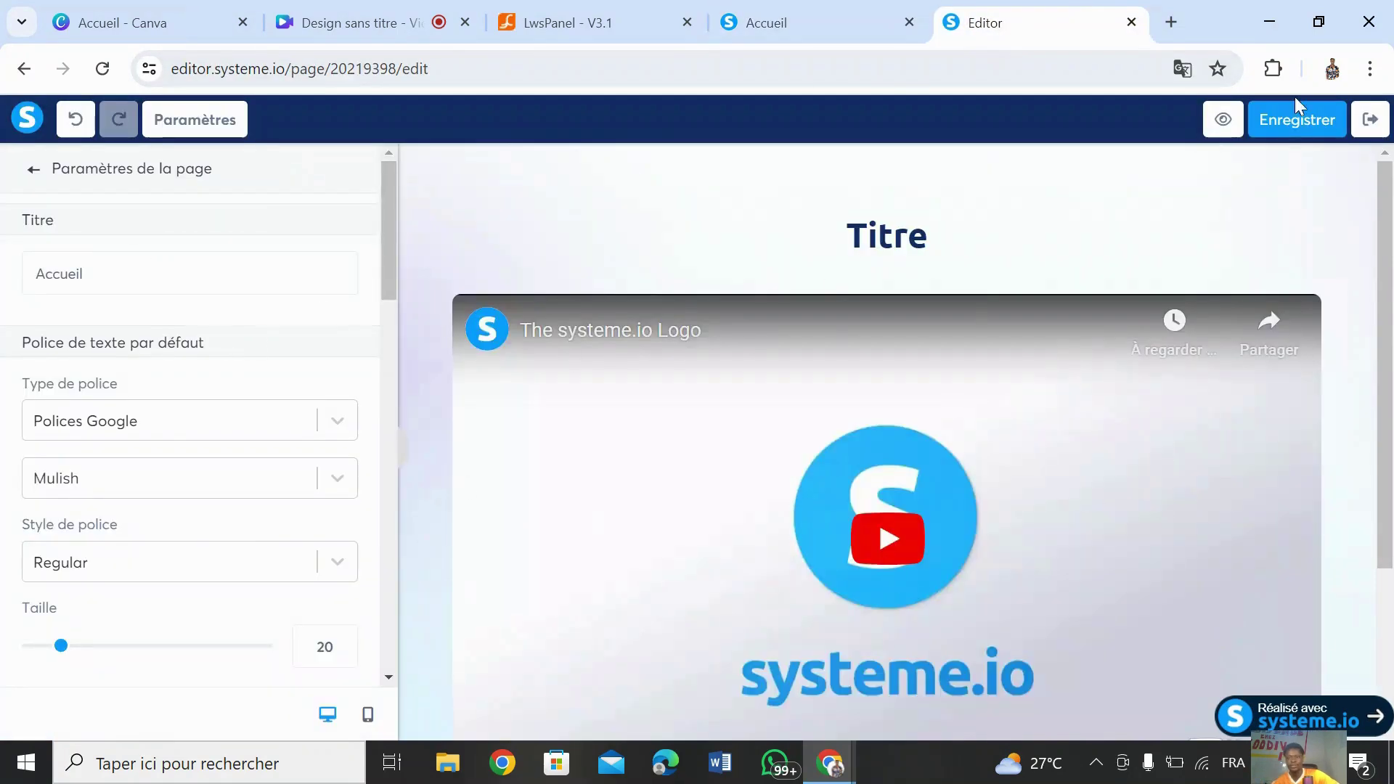
left_click(1267, 125)
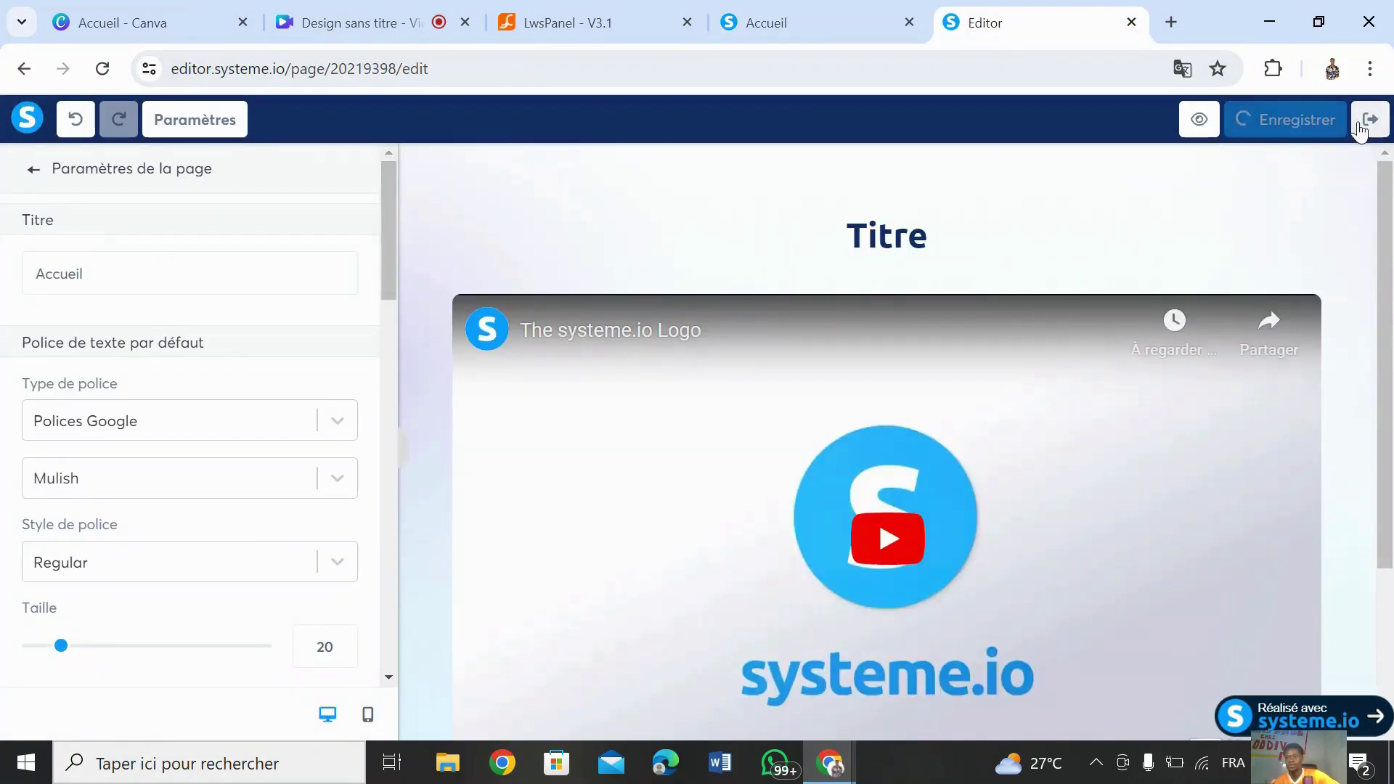
left_click(1363, 125)
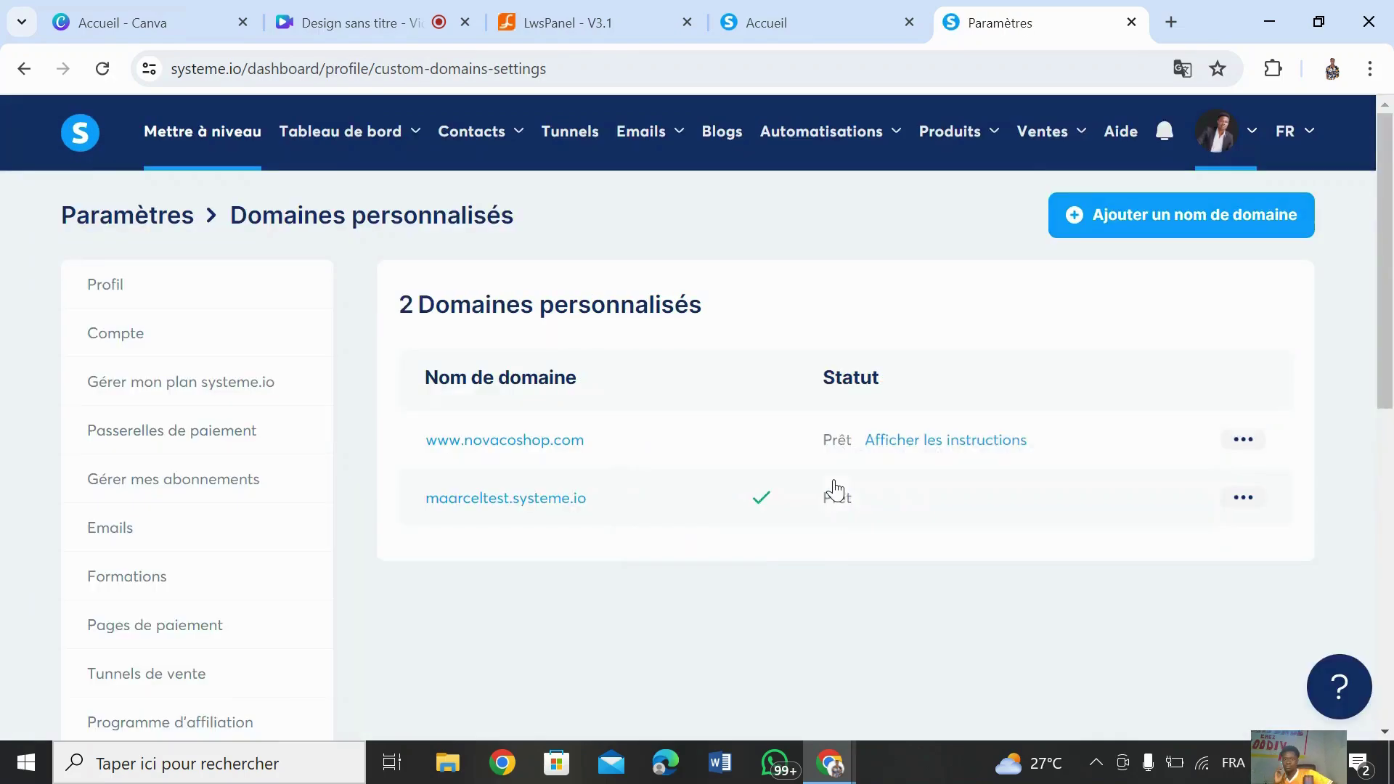
left_click(833, 488)
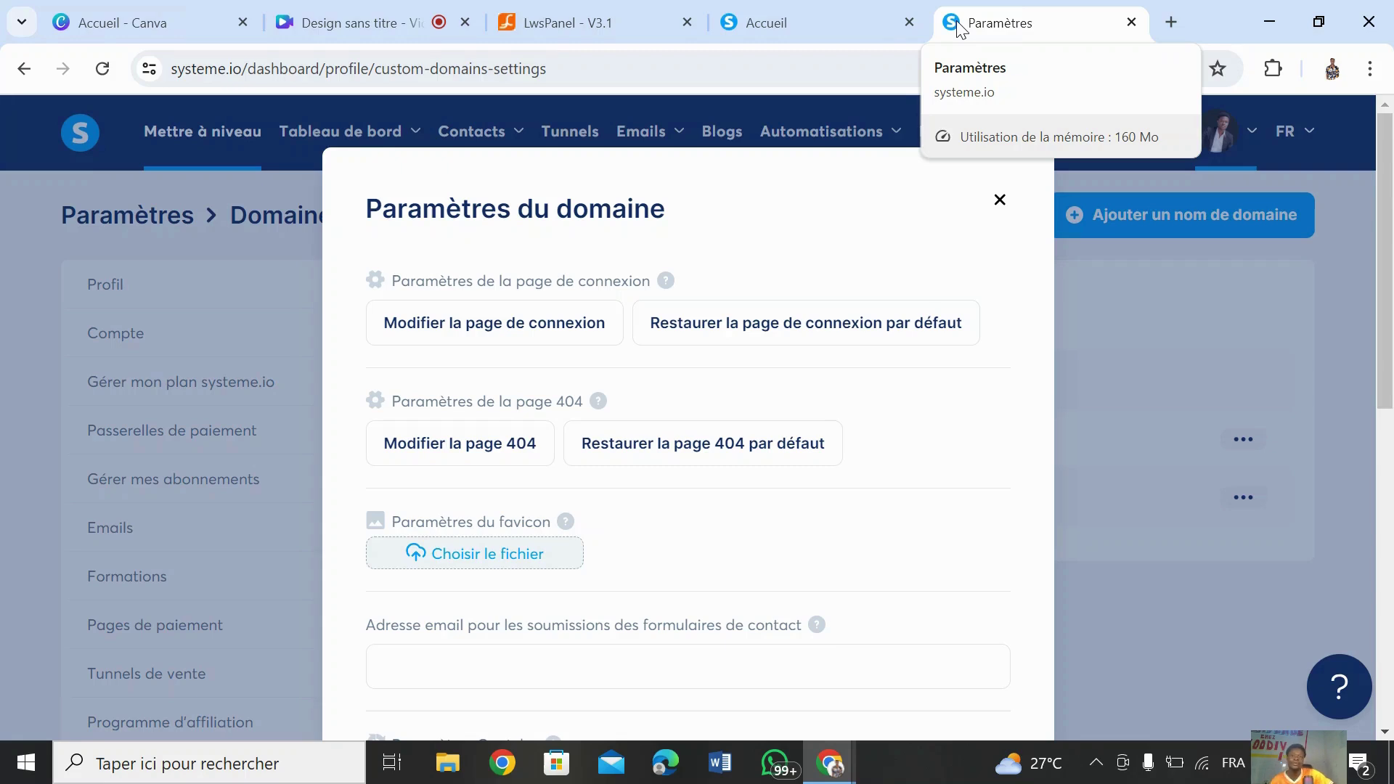
Step: Upload the portrait photo of the man in a suit as the domain's favicon and save the domain settings
left_click(501, 560)
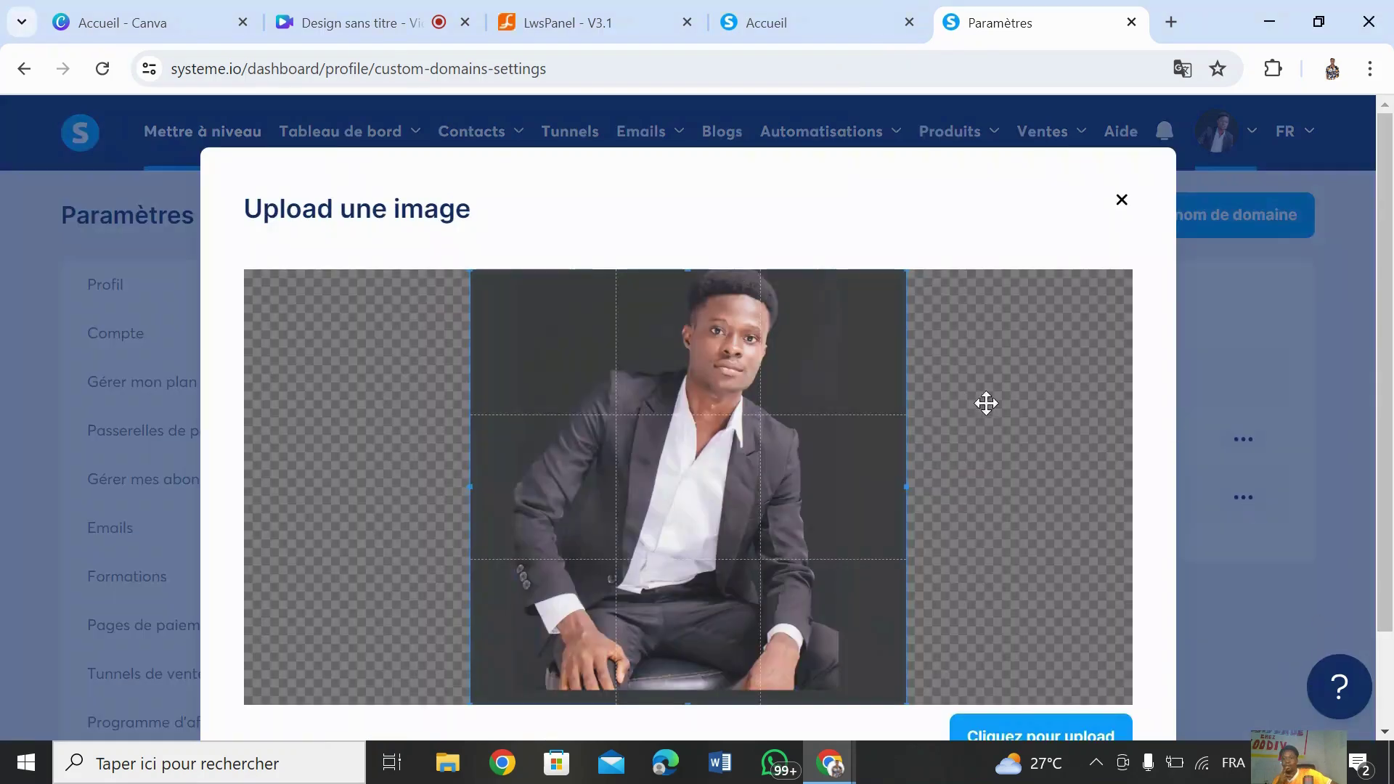
left_click(1039, 728)
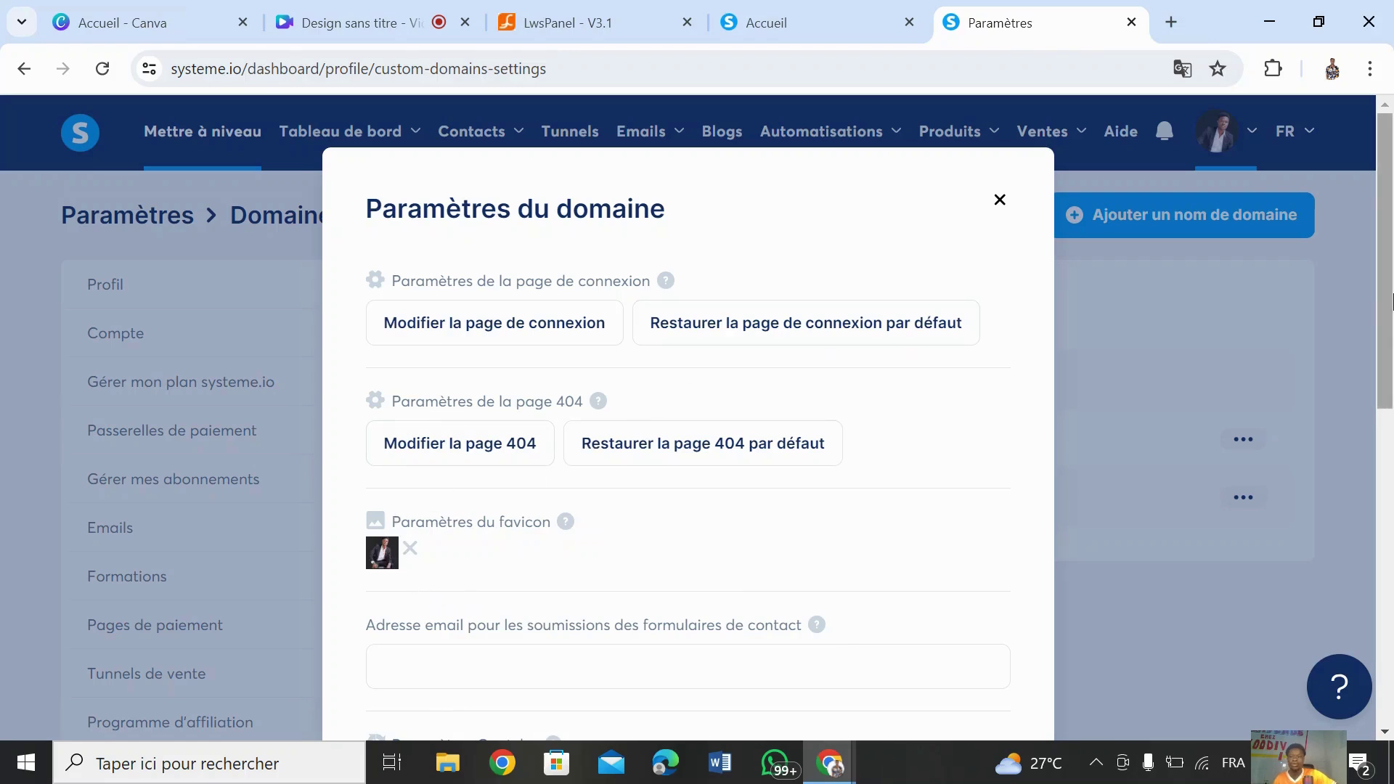
left_click_drag(1390, 302, 1388, 617)
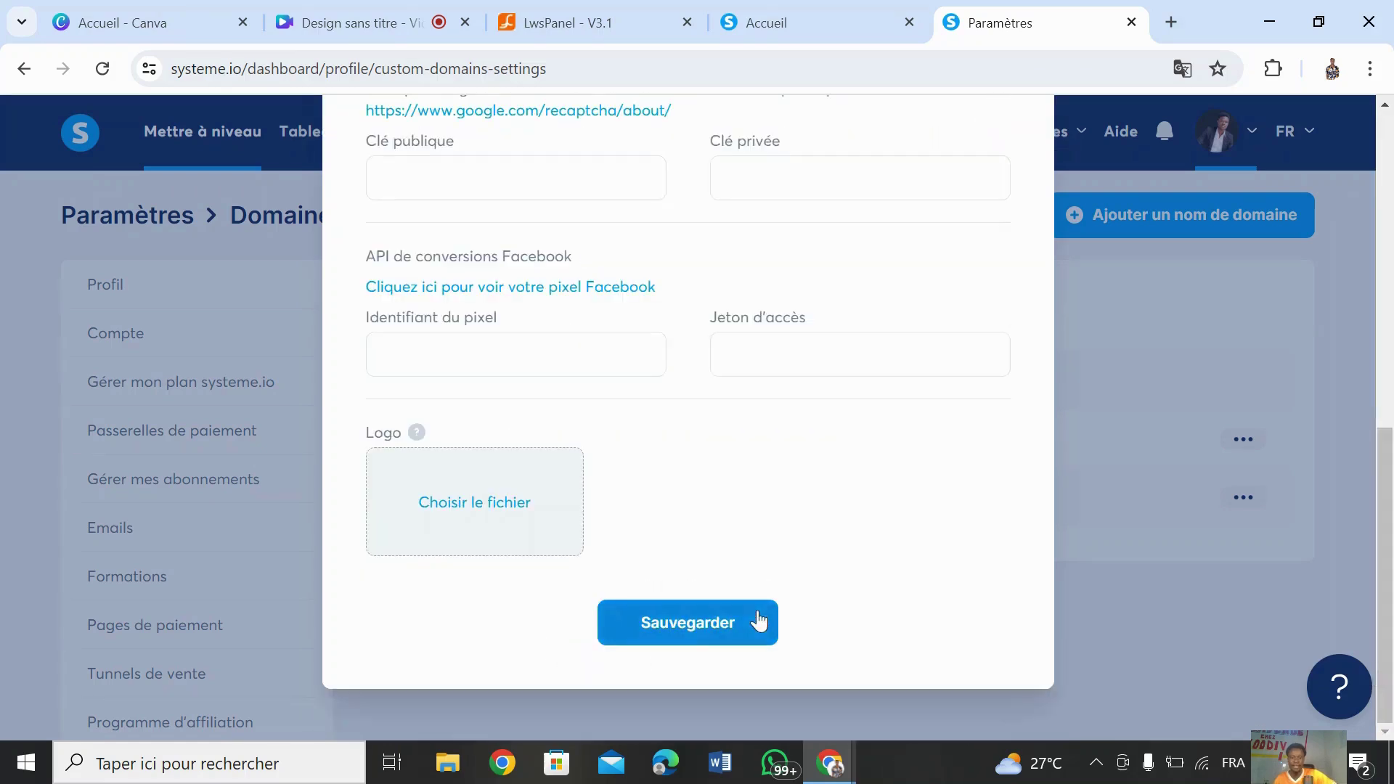
left_click(697, 626)
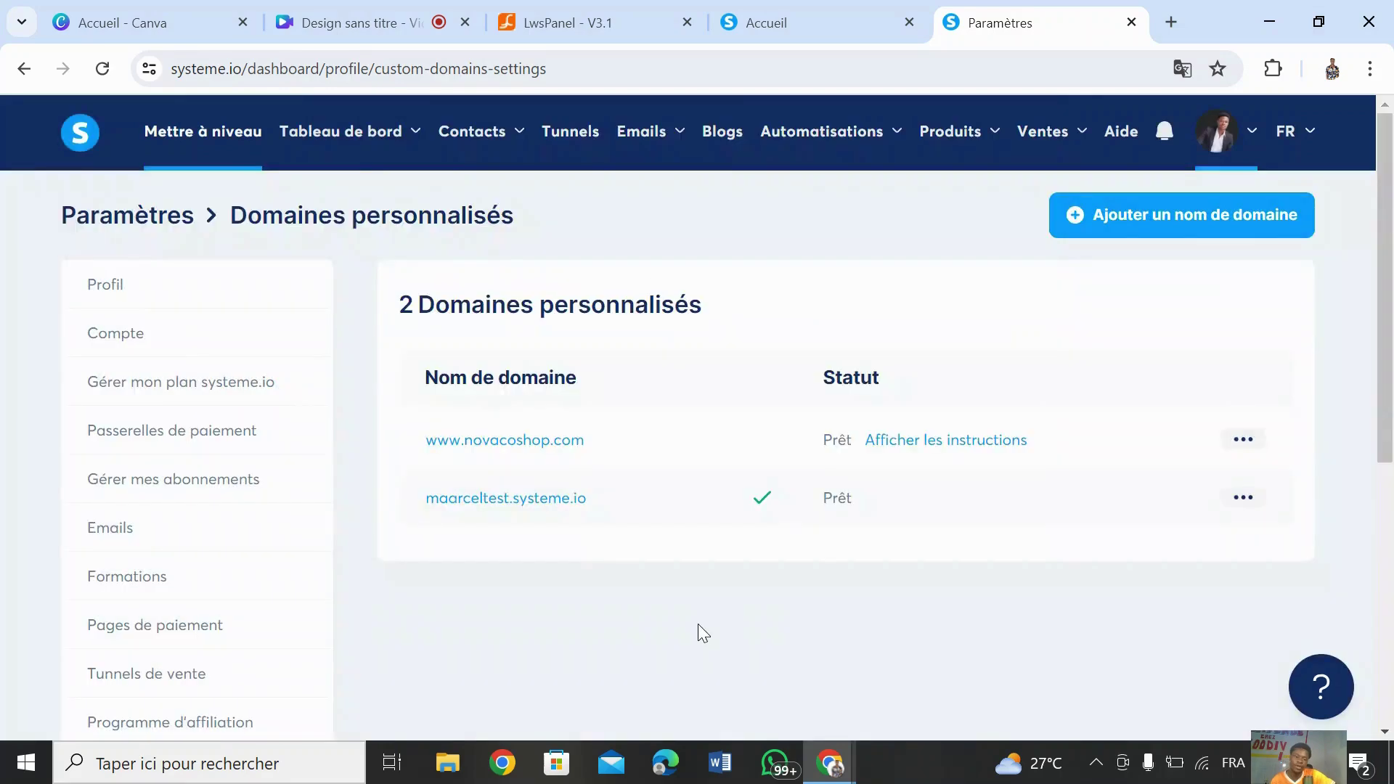
Step: Reload the live novacoshop.com page to check its favicon, and return to the custom domains list
left_click(812, 13)
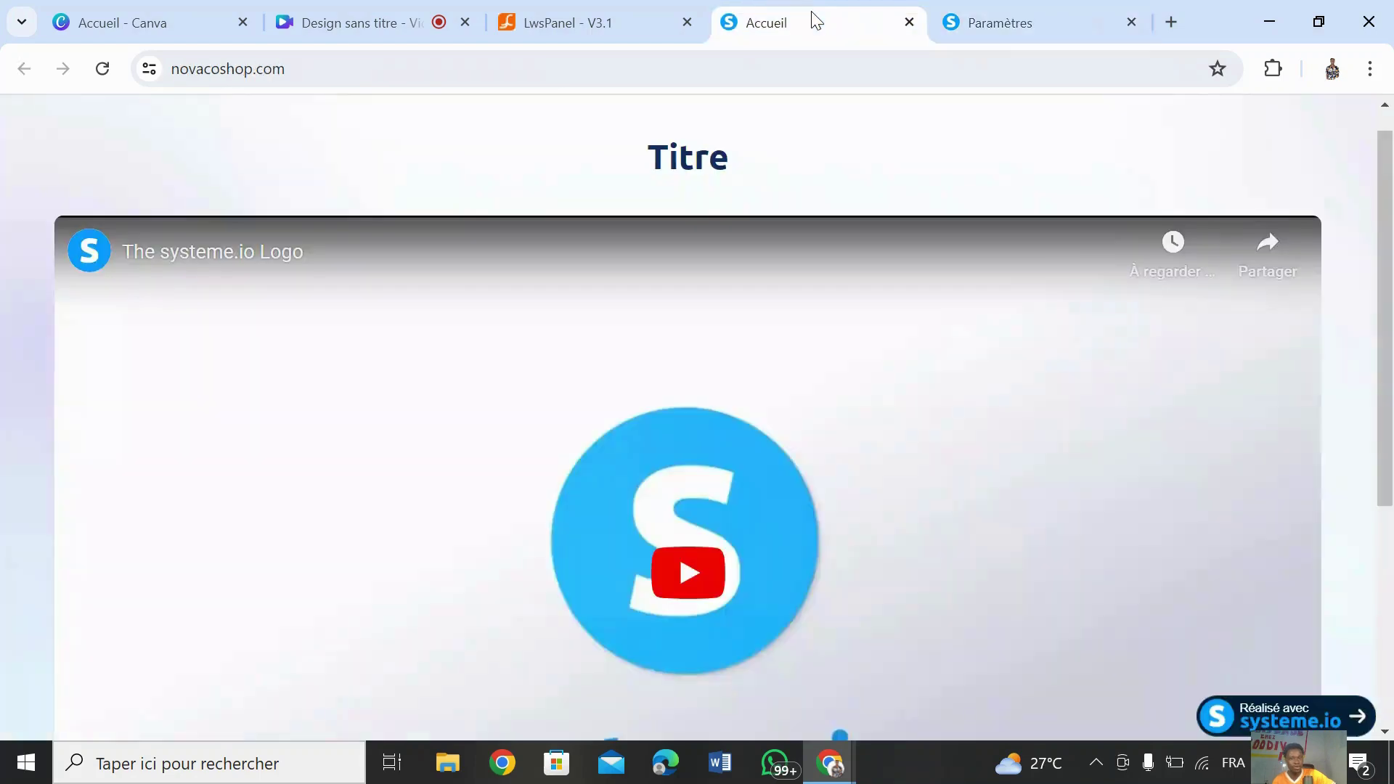
left_click(104, 82)
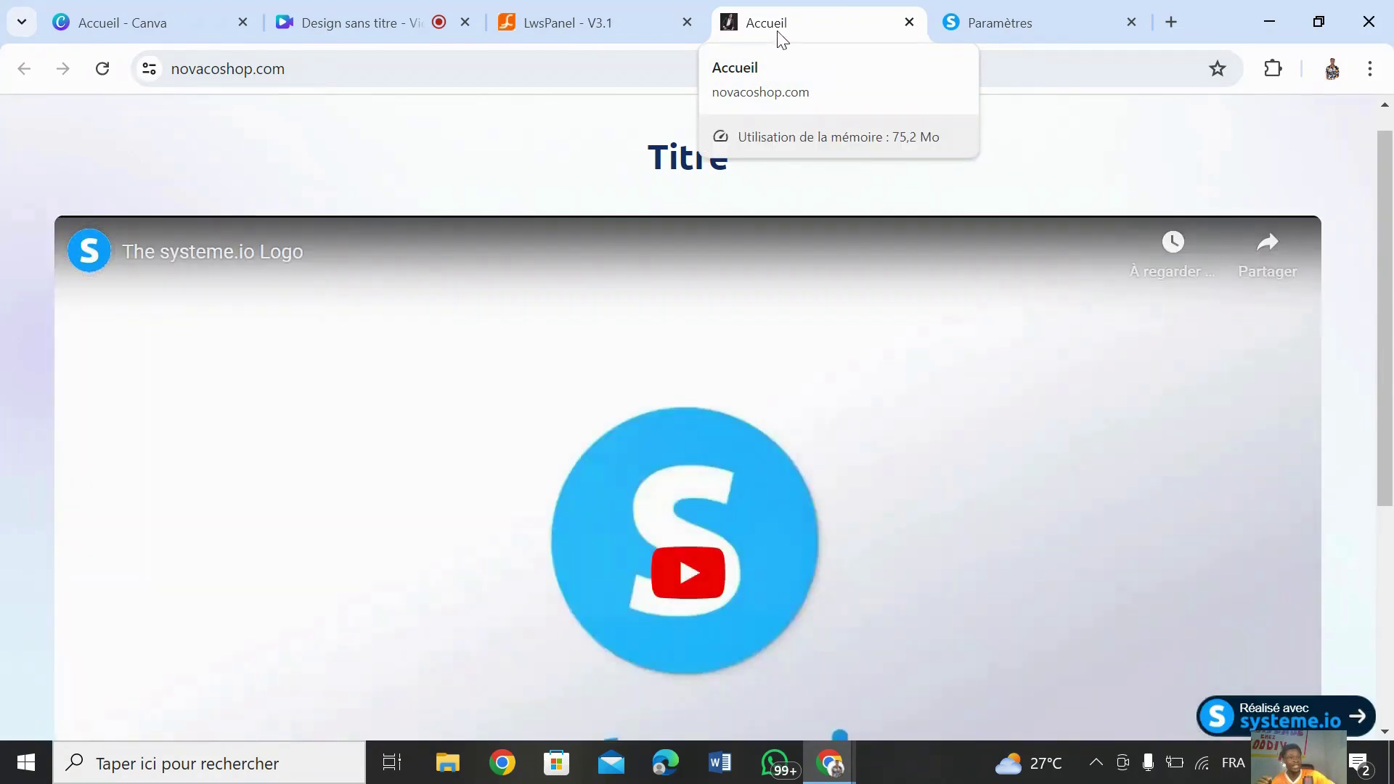
left_click(1023, 29)
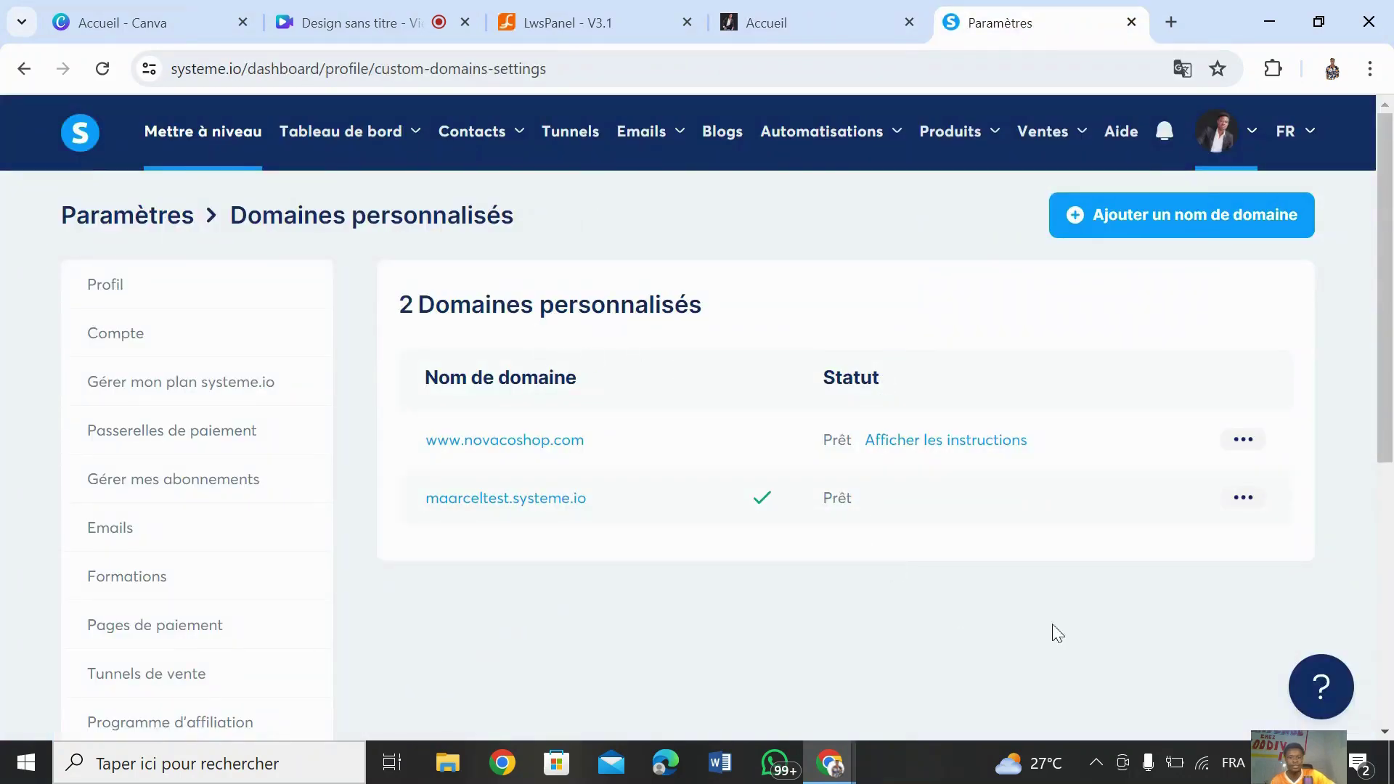
left_click(1239, 439)
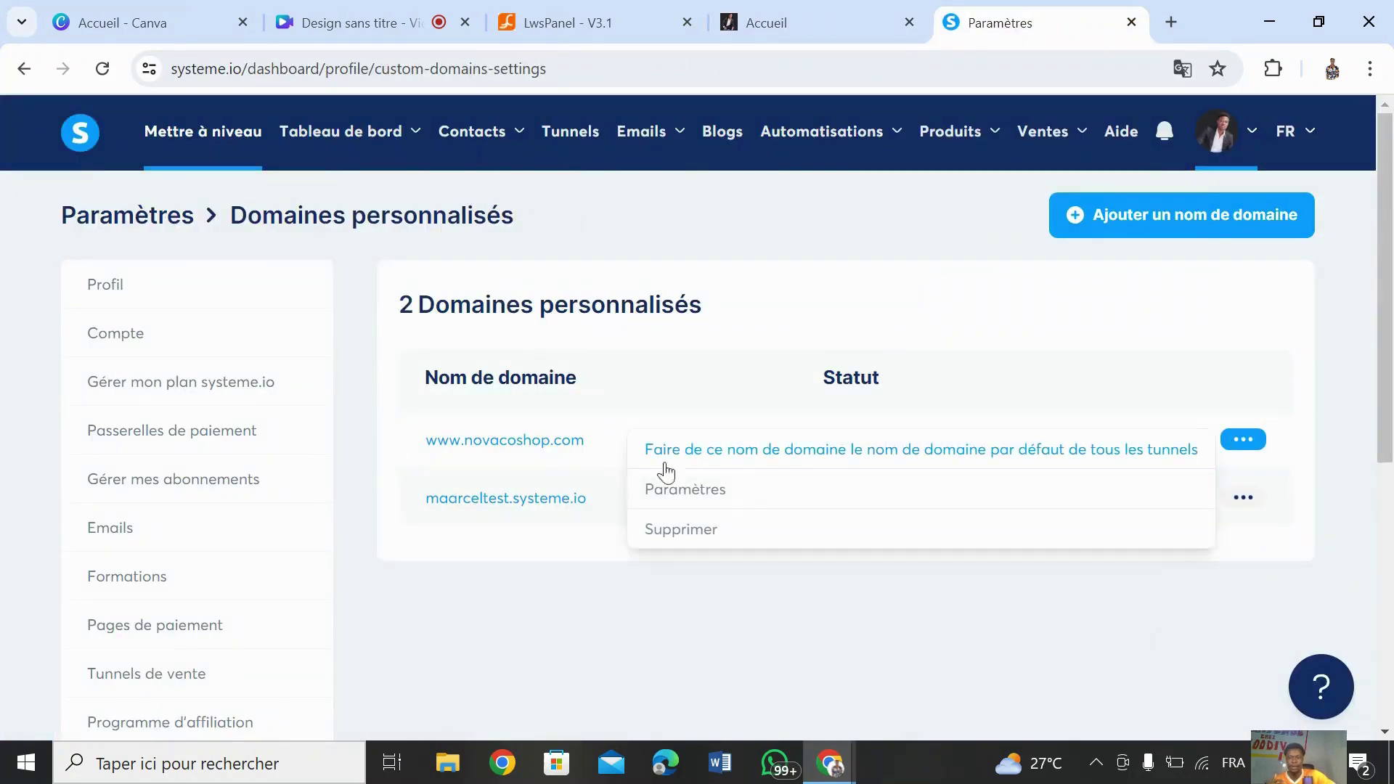
left_click(715, 500)
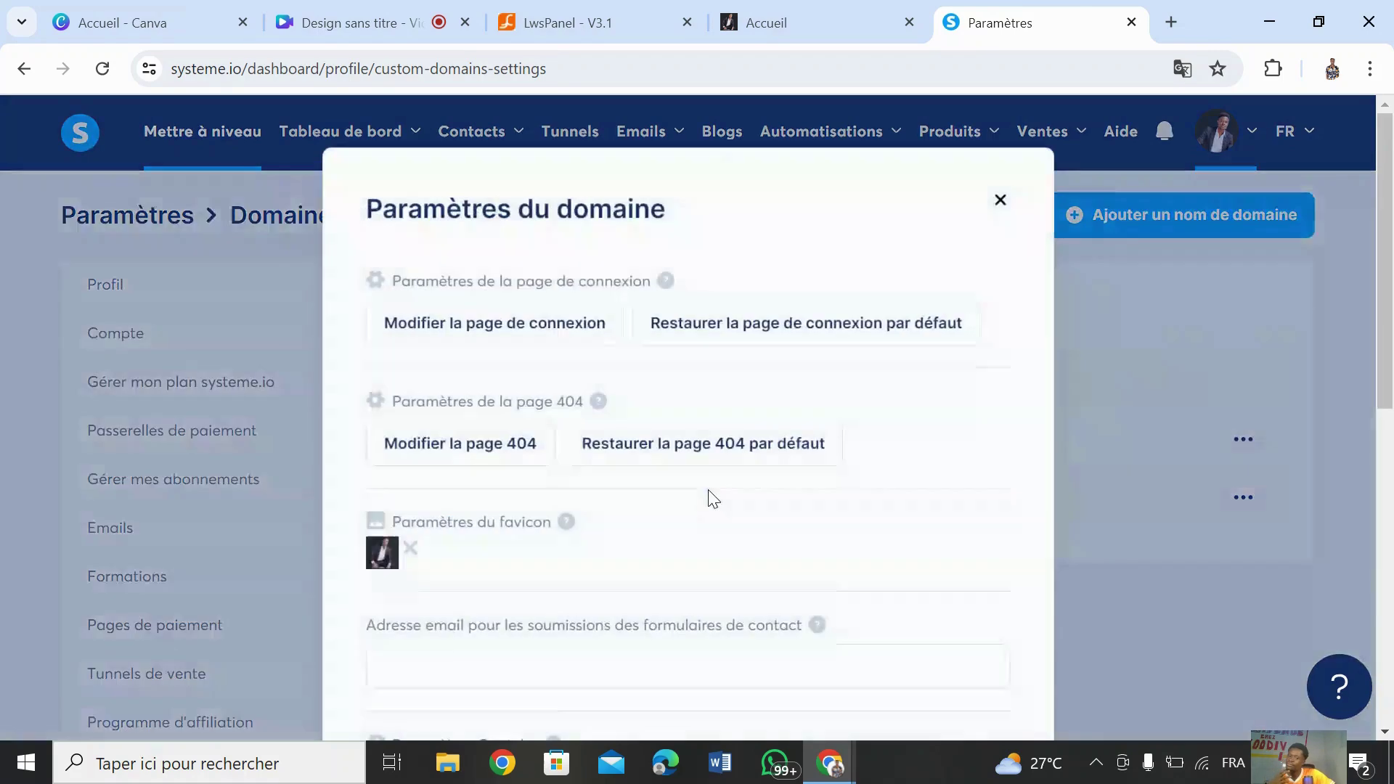
left_click_drag(1382, 314, 1358, 471)
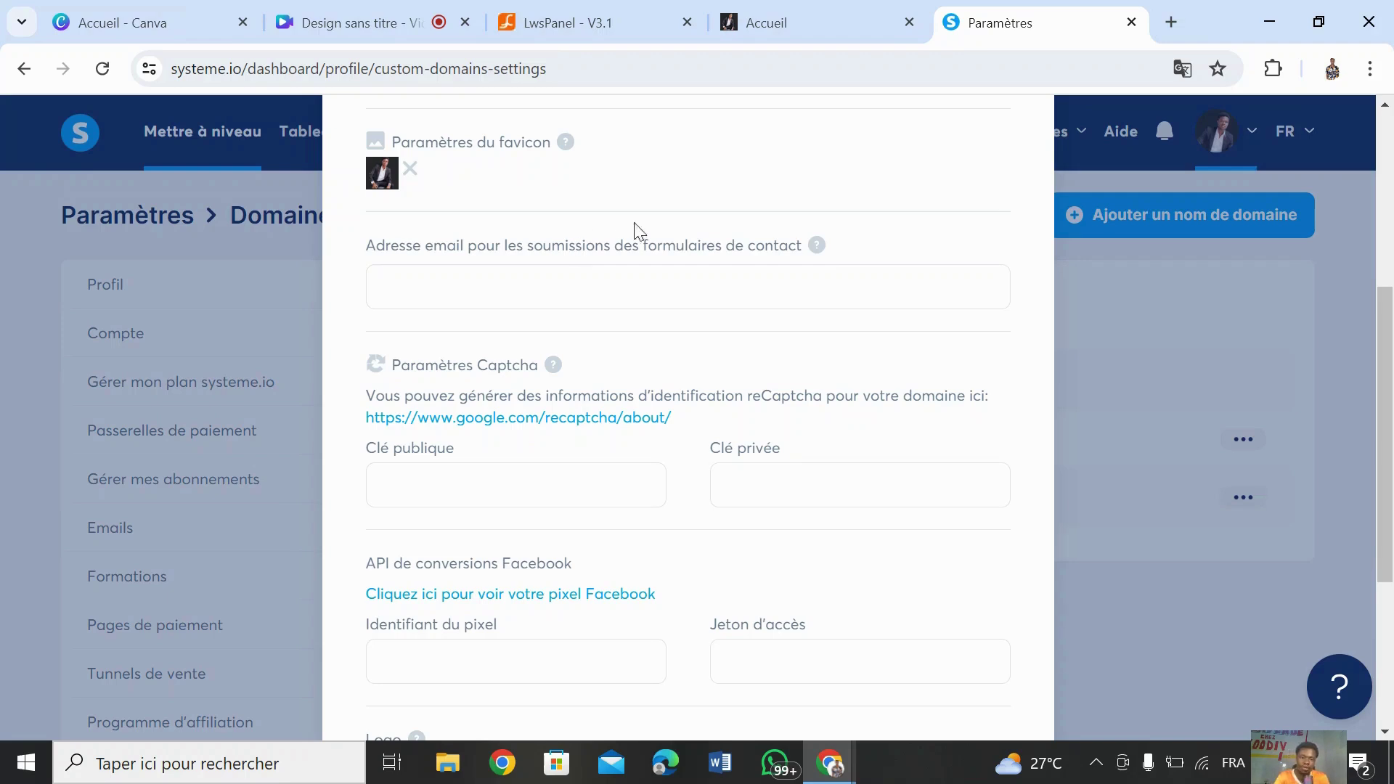
mouse_move(815, 254)
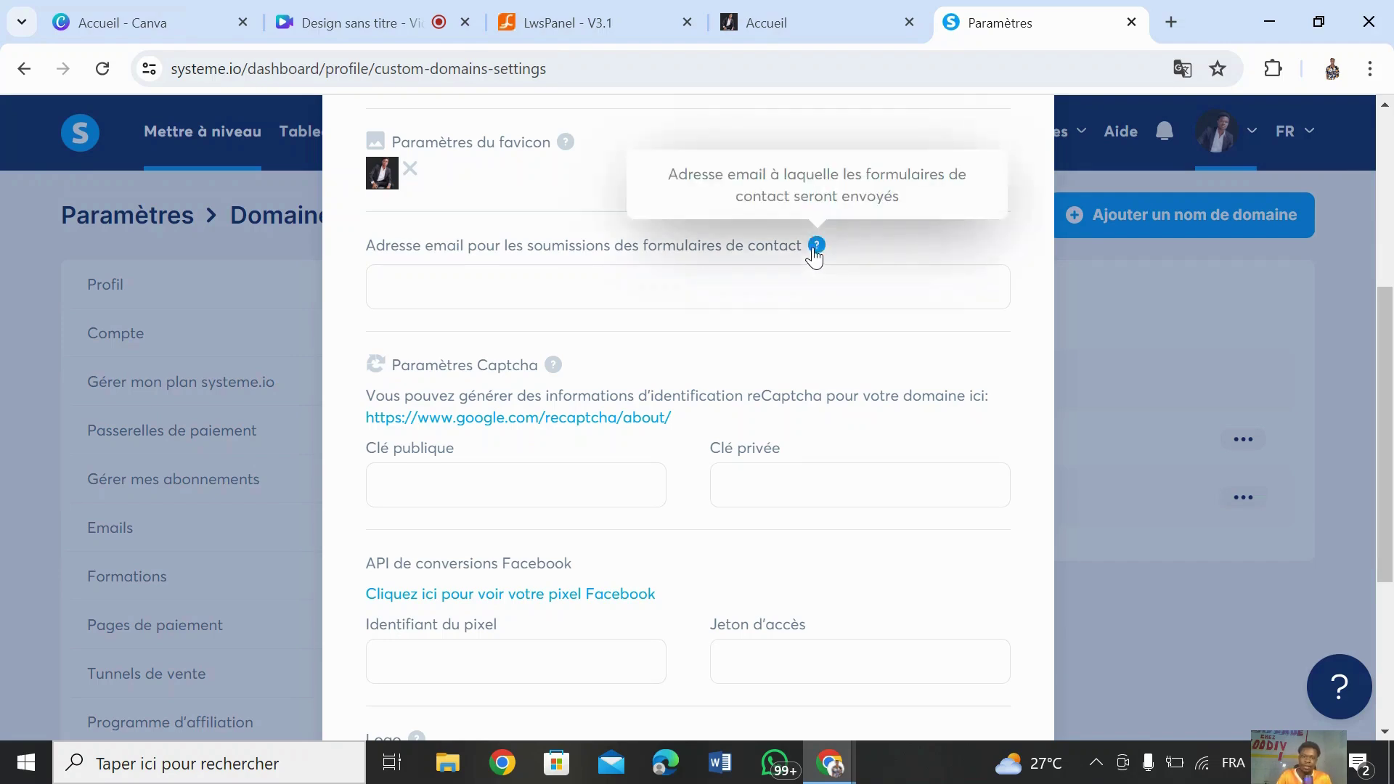
left_click(445, 297)
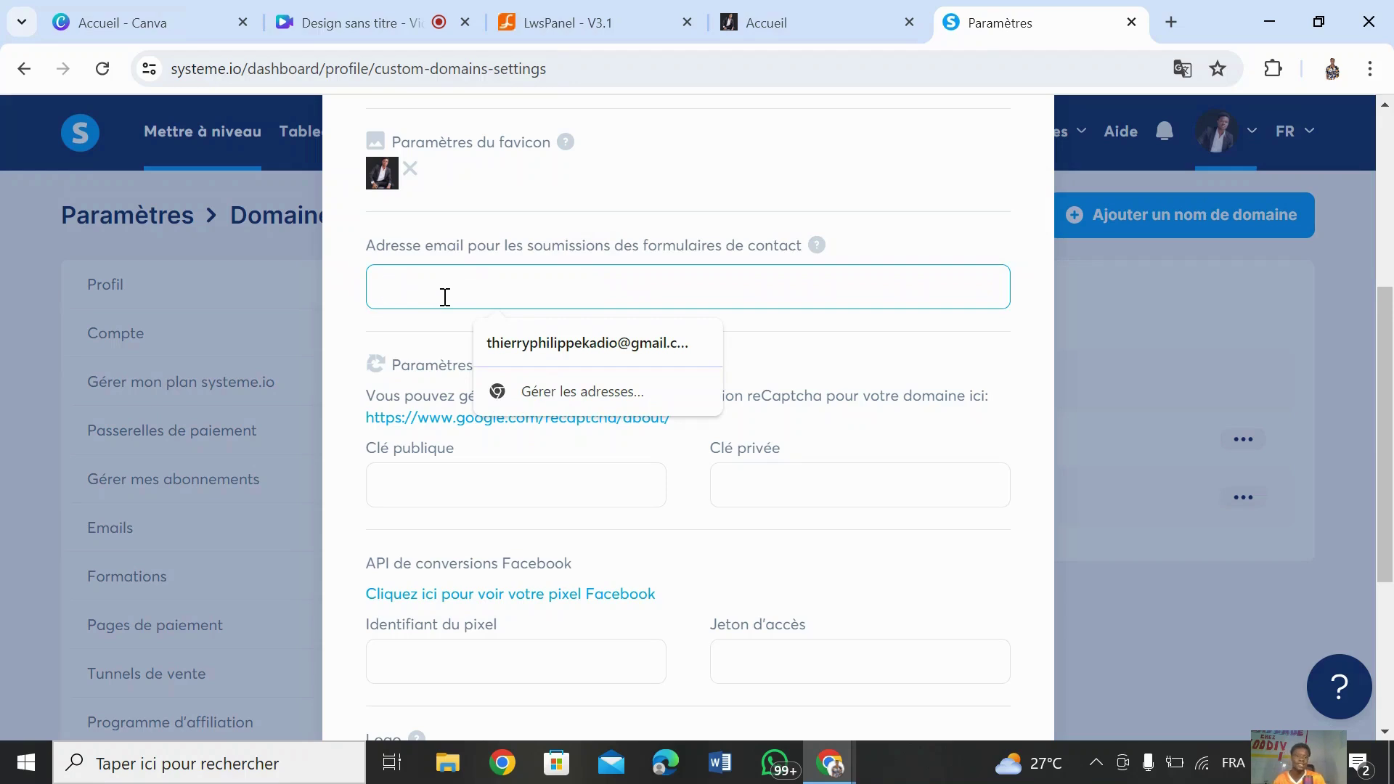
left_click(643, 167)
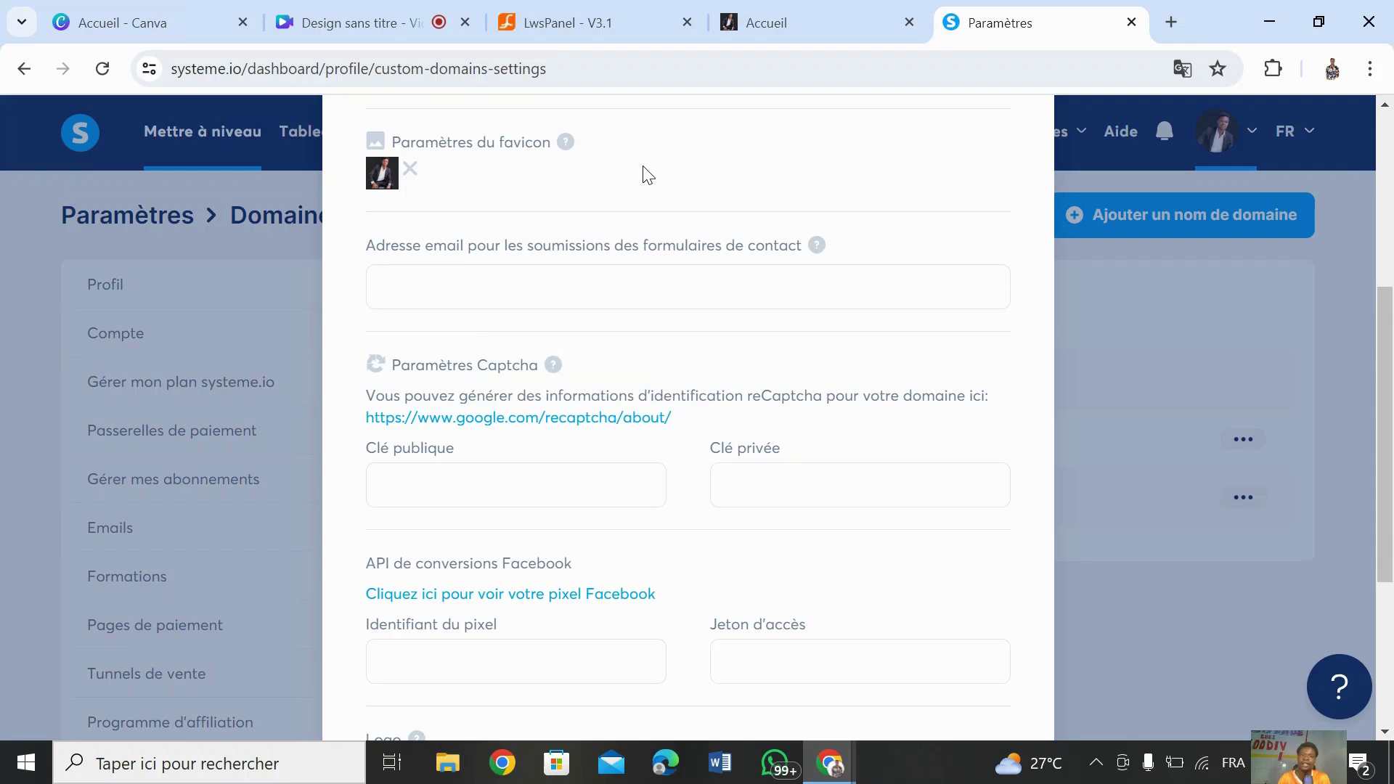
left_click(736, 300)
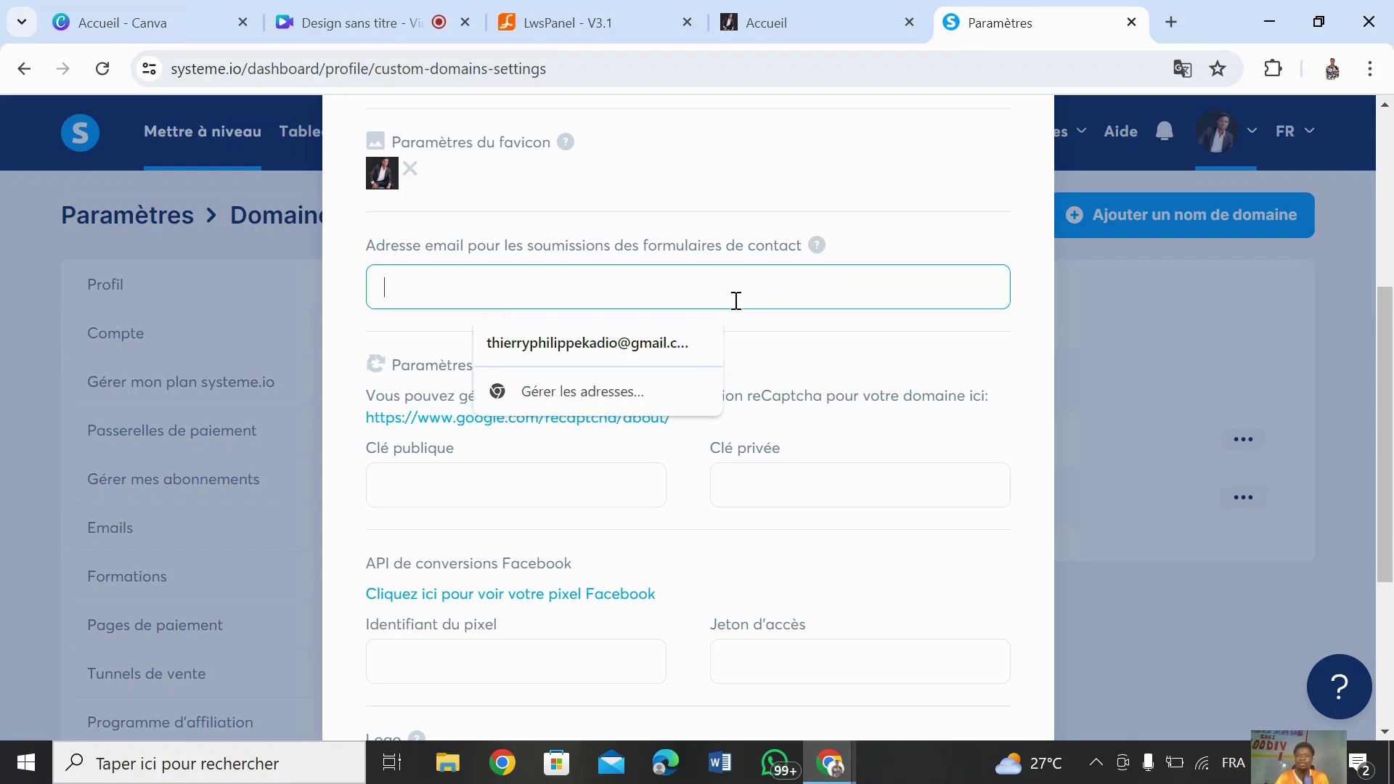
left_click(396, 332)
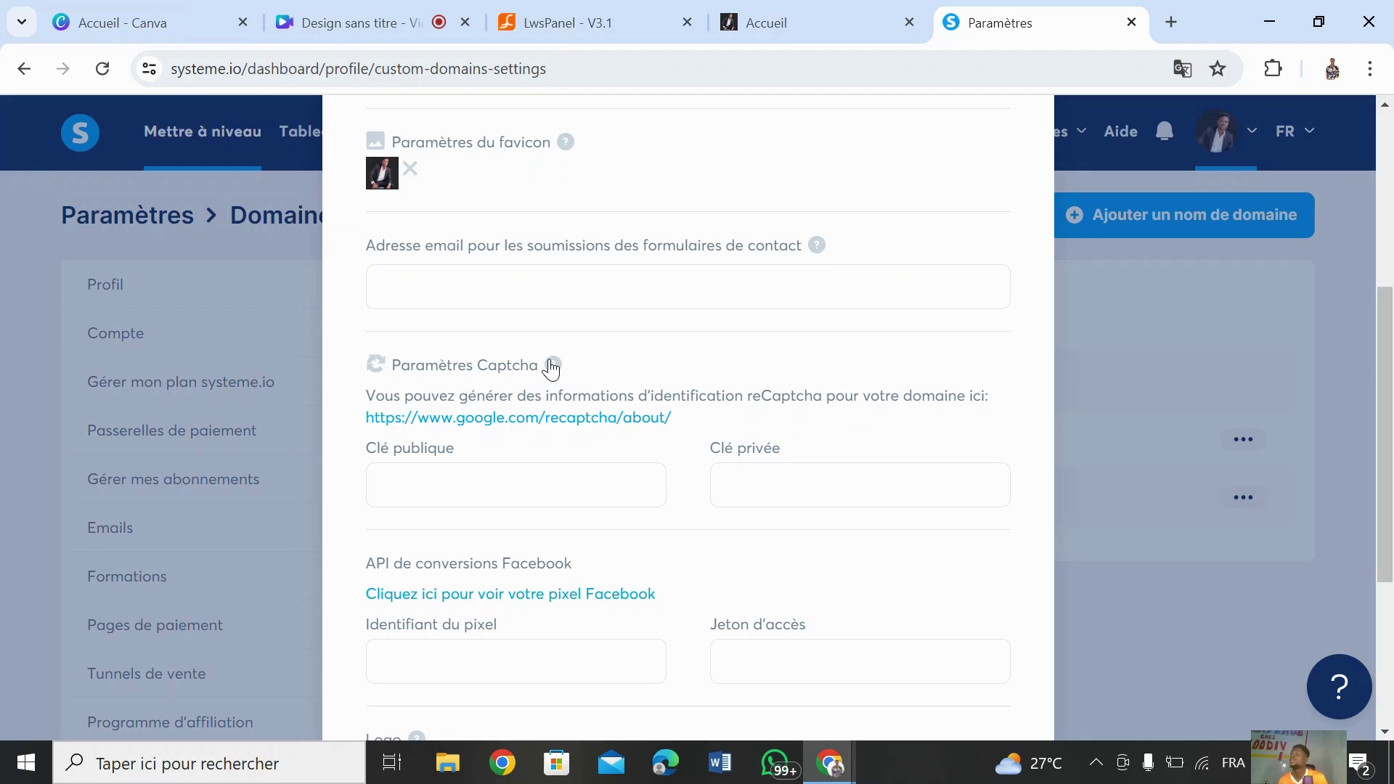
mouse_move(552, 368)
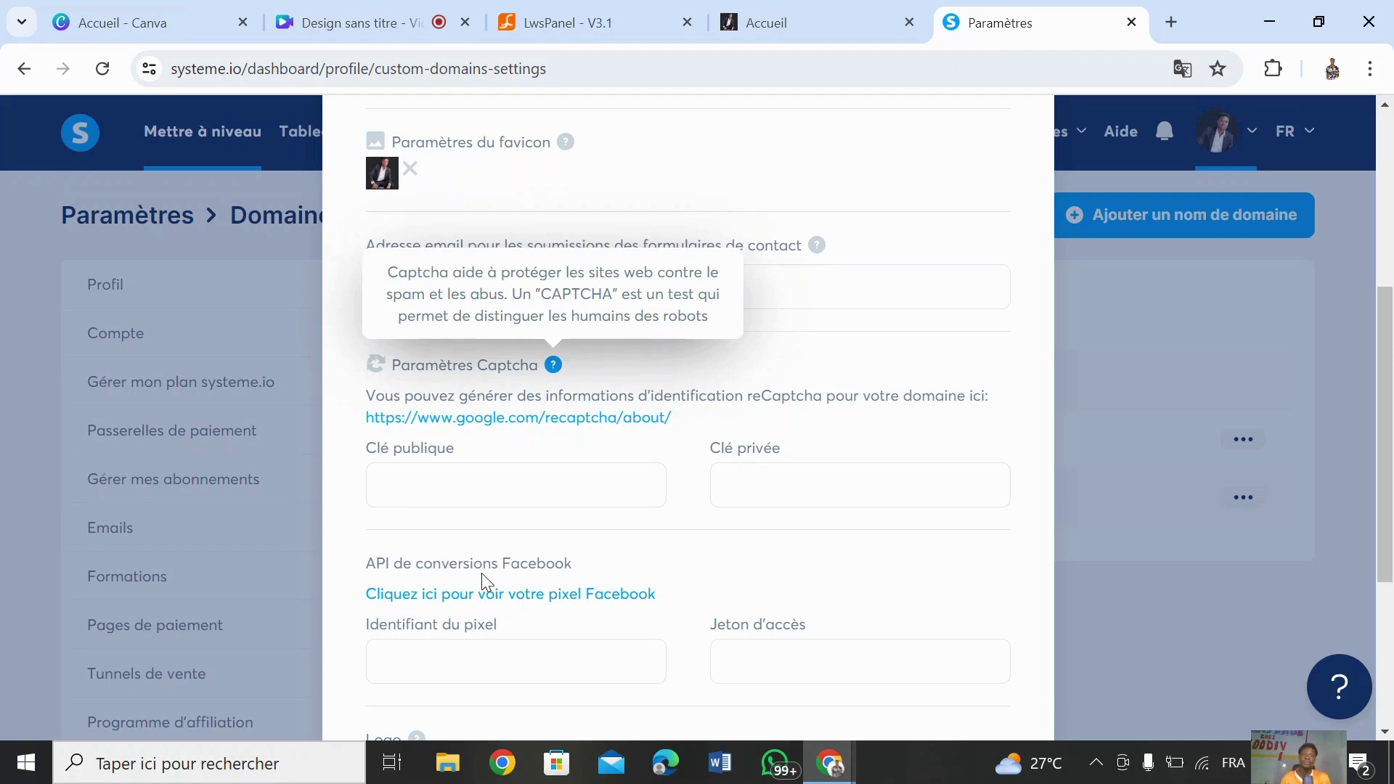
left_click_drag(1391, 385, 1391, 514)
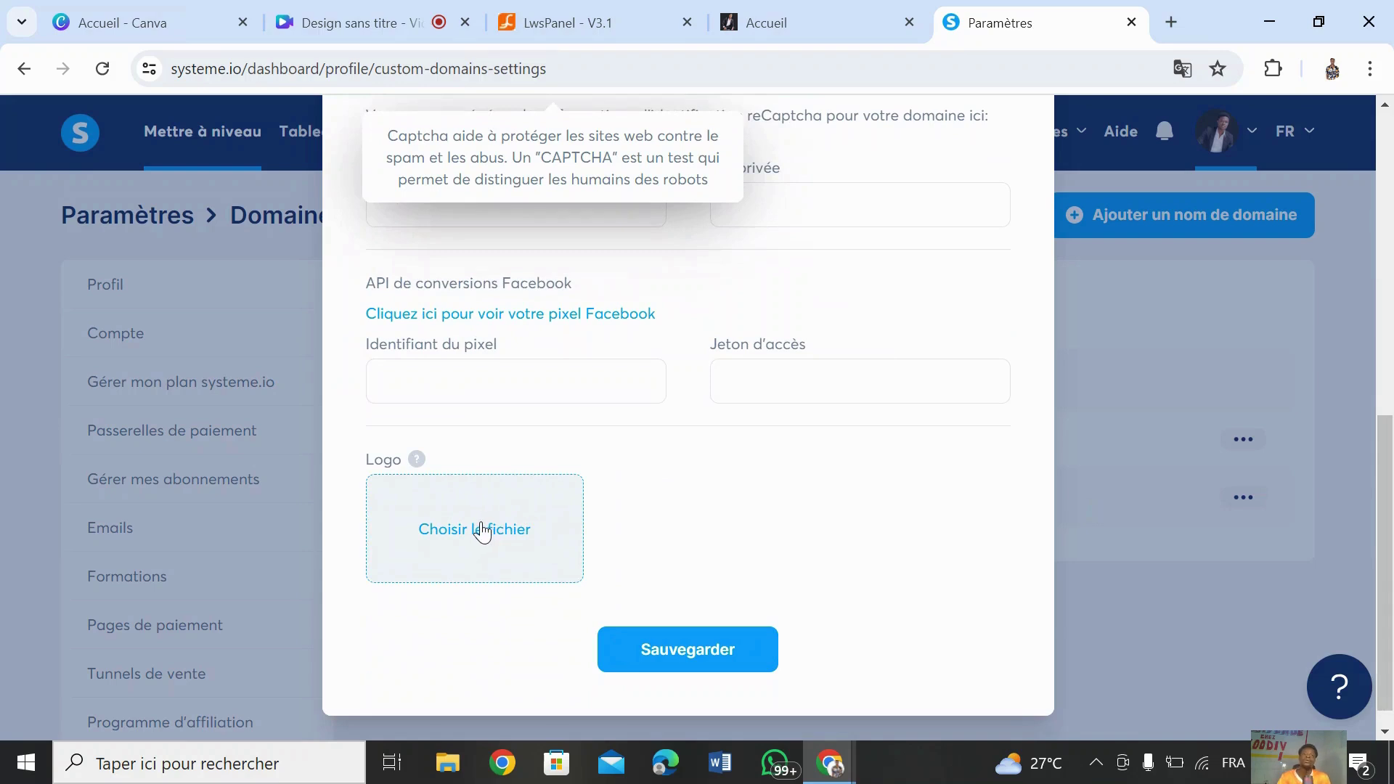
mouse_move(421, 468)
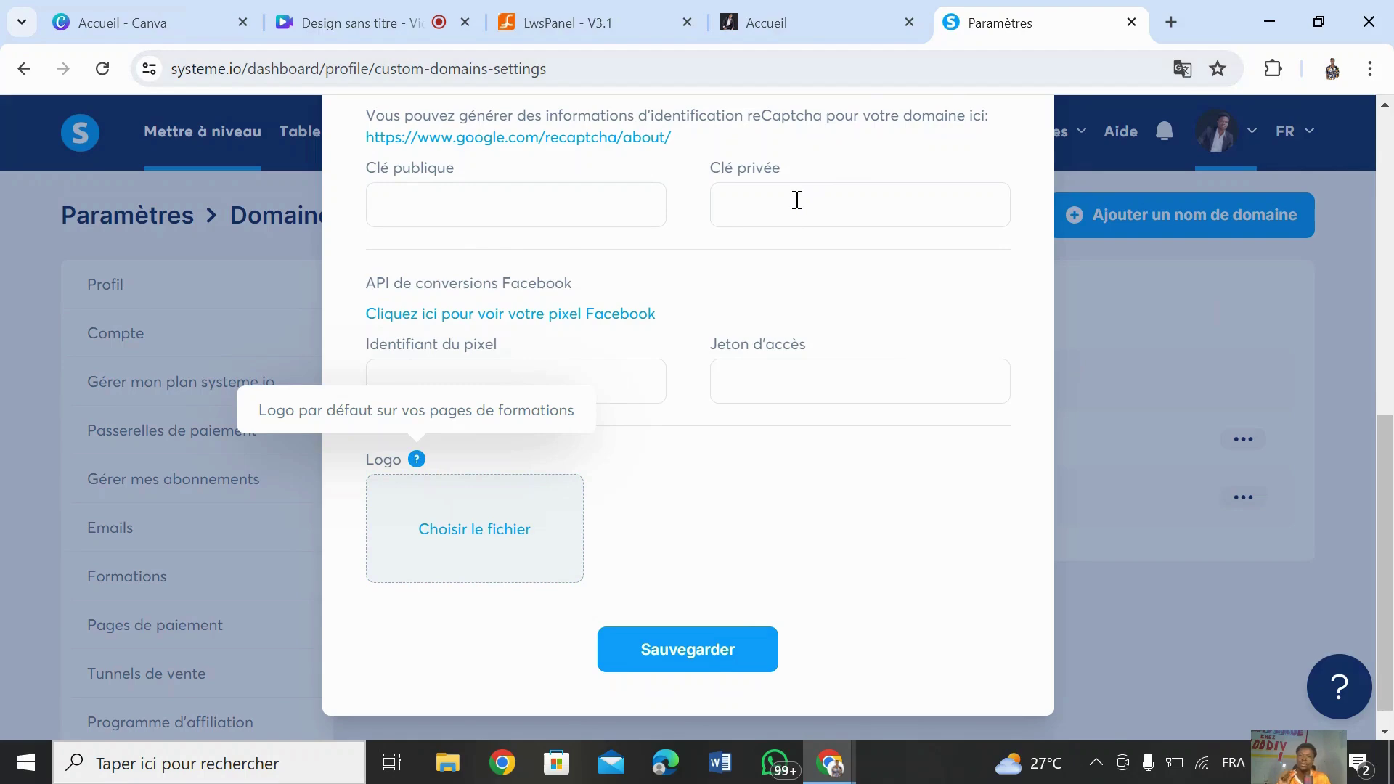
mouse_move(730, 23)
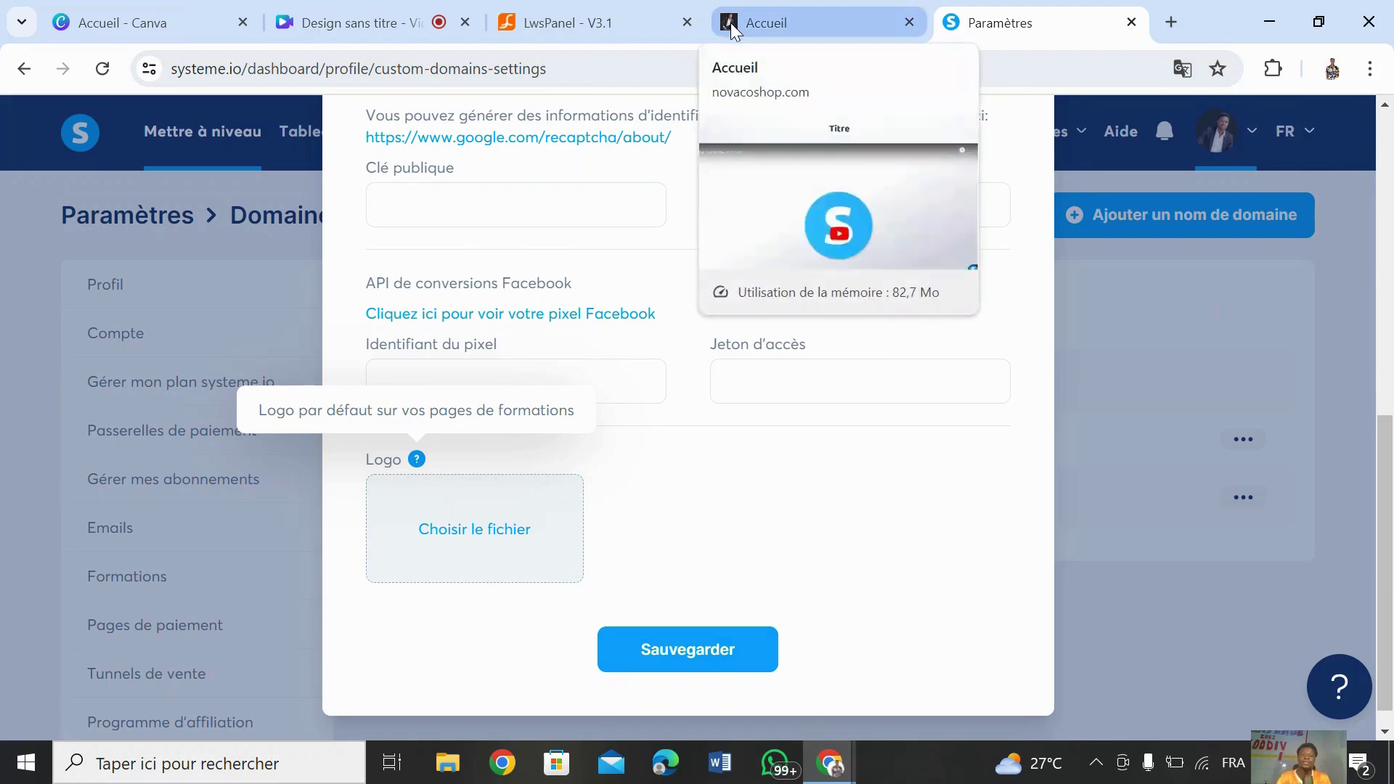